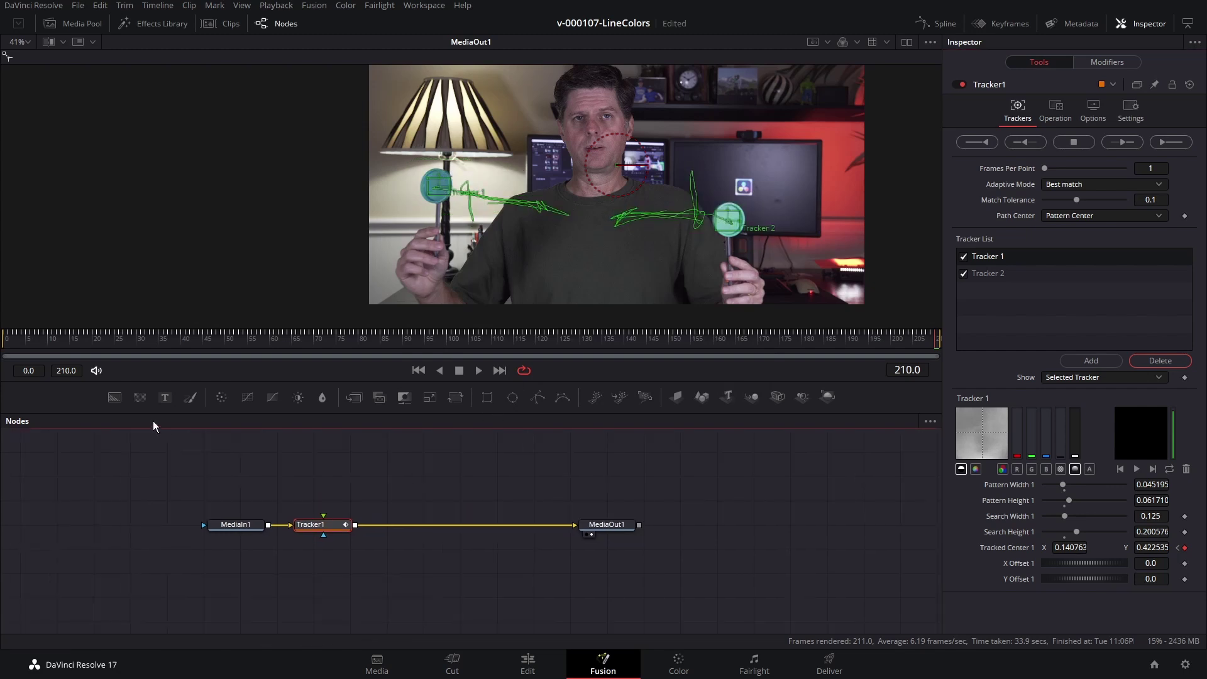
Add a Background node above the node chain and set its colour to yellow (red 0.945, green 0.871, blue 0.051).
drag(114, 397, 398, 459)
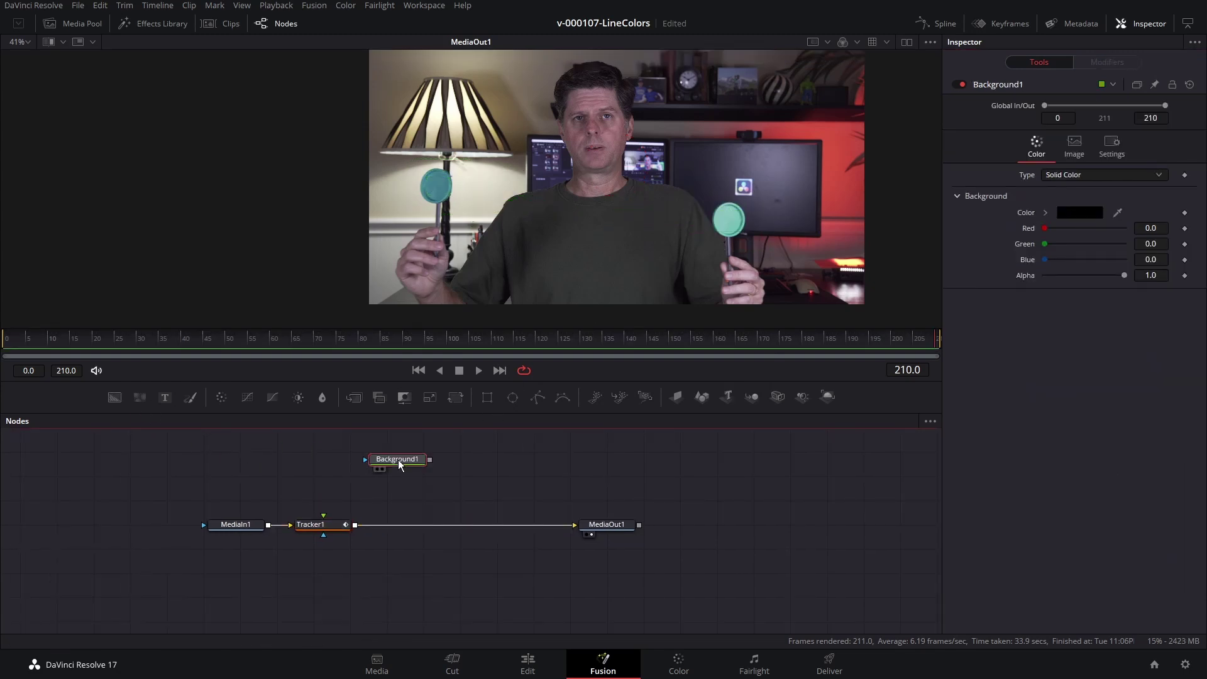
mouse_move(399, 459)
click(1086, 213)
click(710, 233)
click(749, 240)
click(732, 451)
Merge the yellow background over Tracker1's output.
drag(431, 460, 355, 526)
click(387, 474)
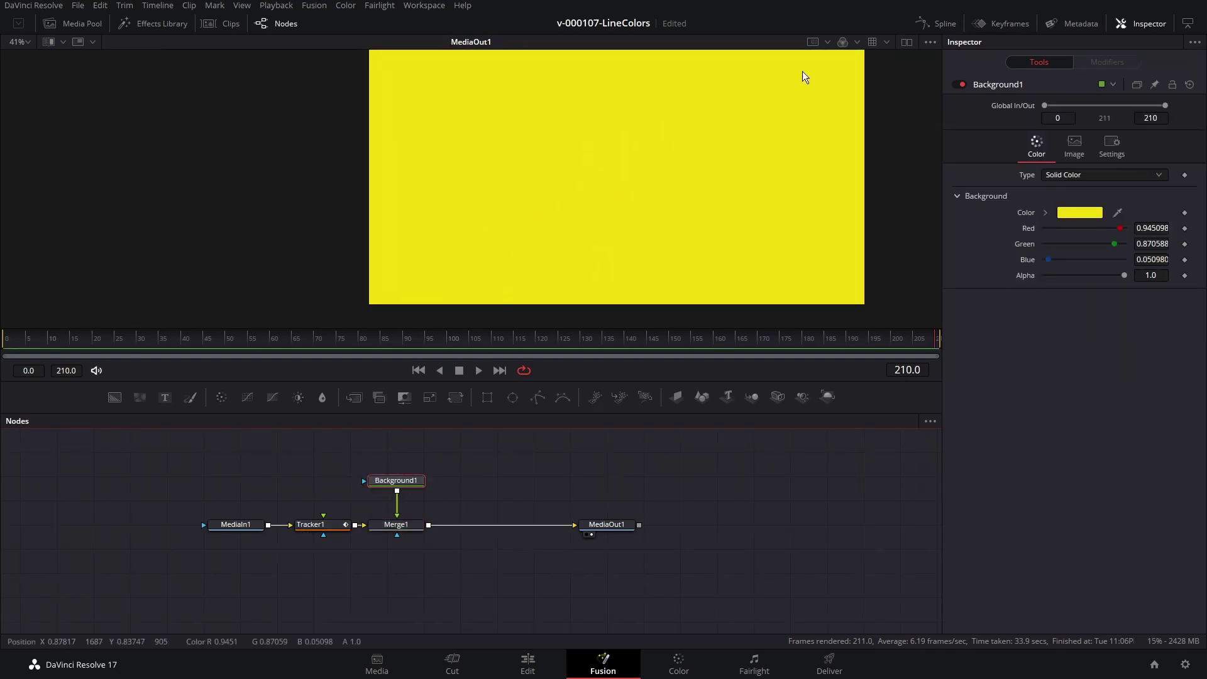
drag(518, 472, 533, 521)
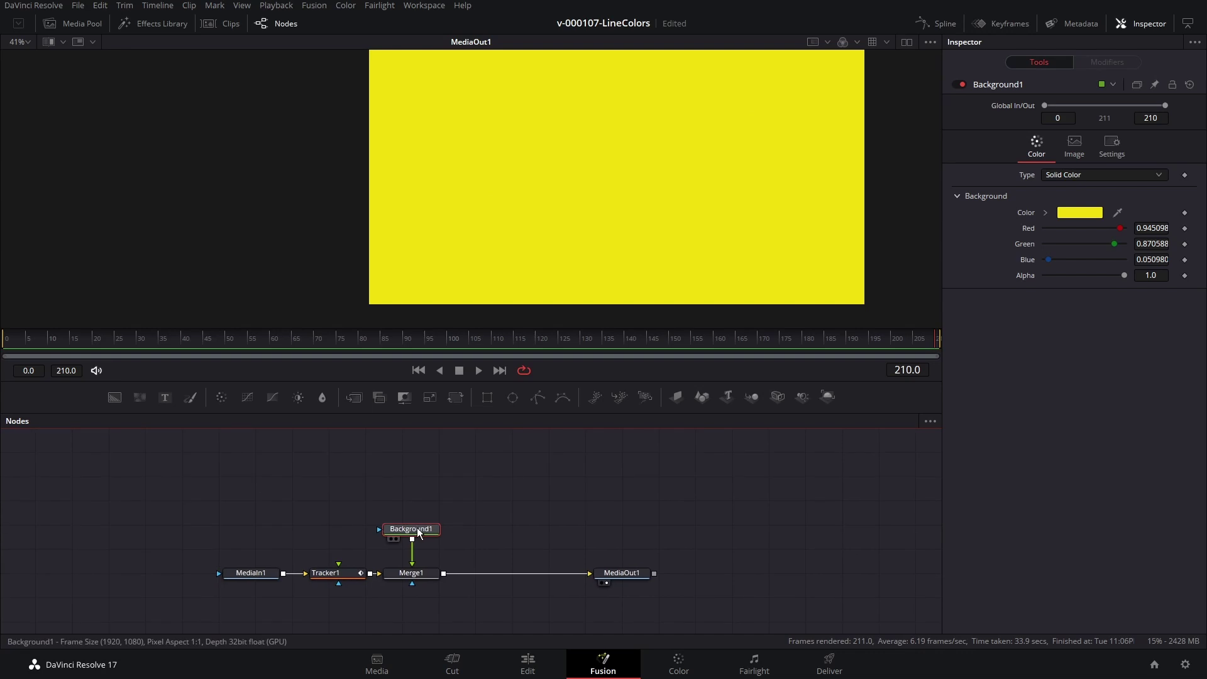
Mask Background1 with an open two-point polygon line from about (0.19, 0.35) to (0.74, 0.63).
click(537, 397)
drag(422, 503, 430, 489)
click(464, 205)
click(735, 131)
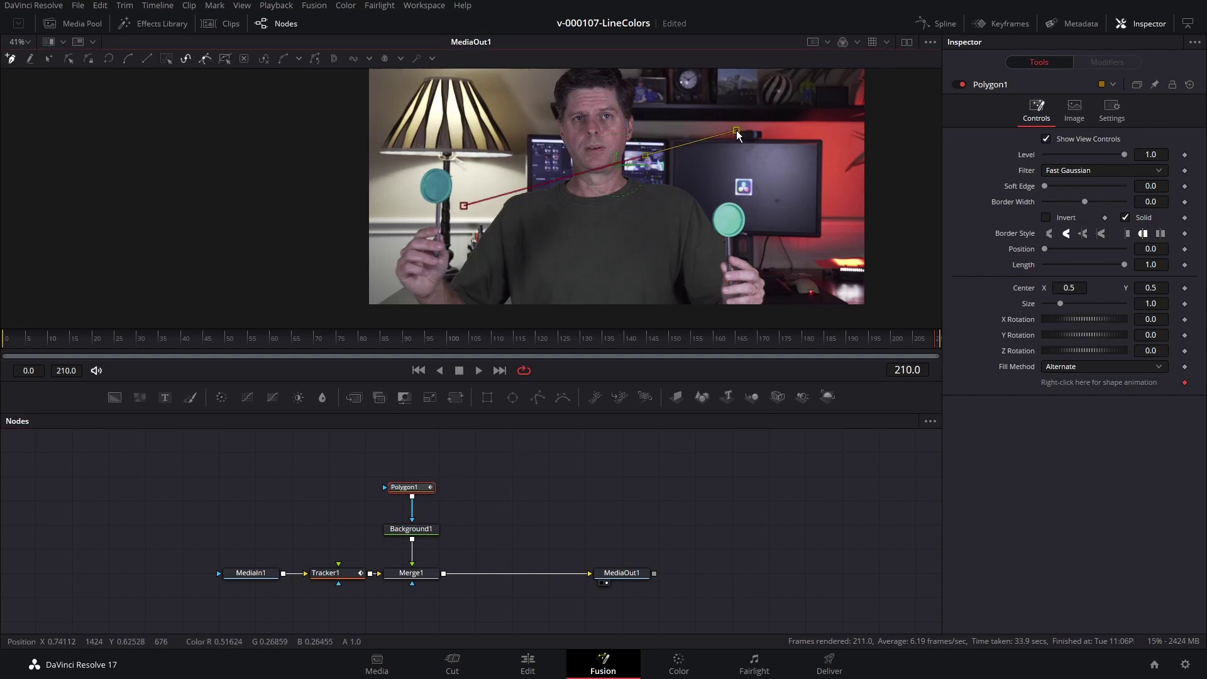
Turn off the polygon's Solid fill, set its border width to 0.016 and choose flat line ends.
drag(415, 488, 415, 487)
click(1125, 217)
drag(1086, 203, 1088, 203)
click(1127, 233)
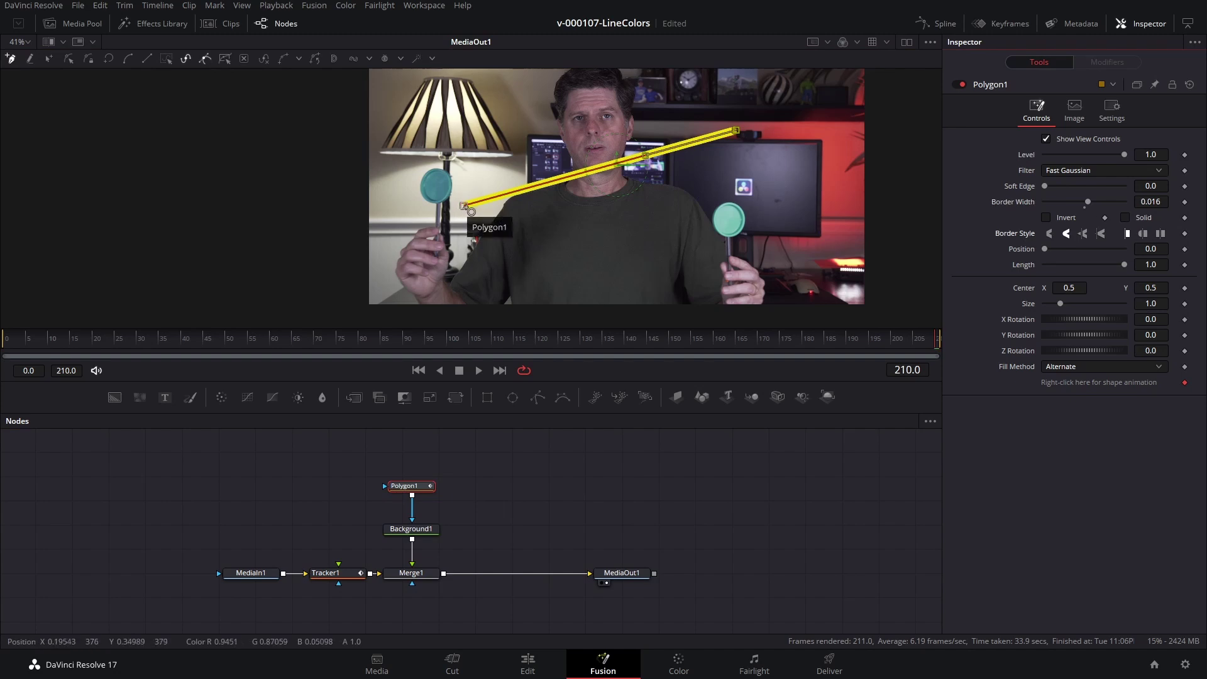
Select all points of Polygon1 and publish them as editable point controls.
click(169, 60)
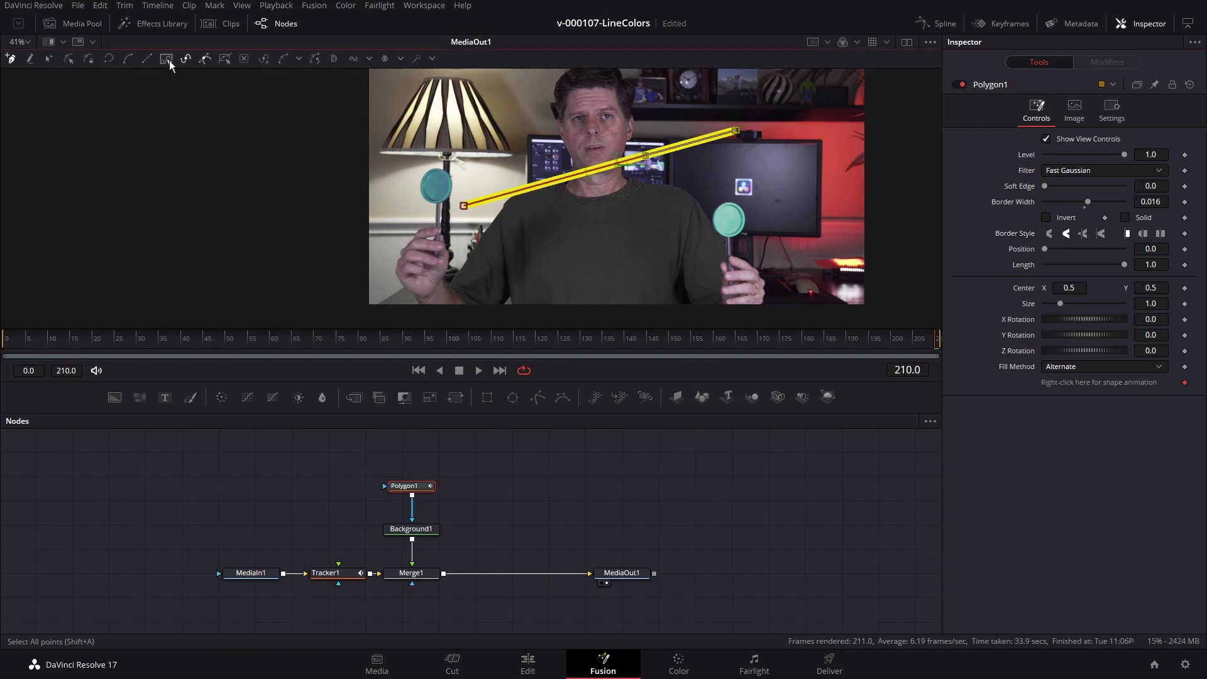
right_click(733, 130)
mouse_move(799, 350)
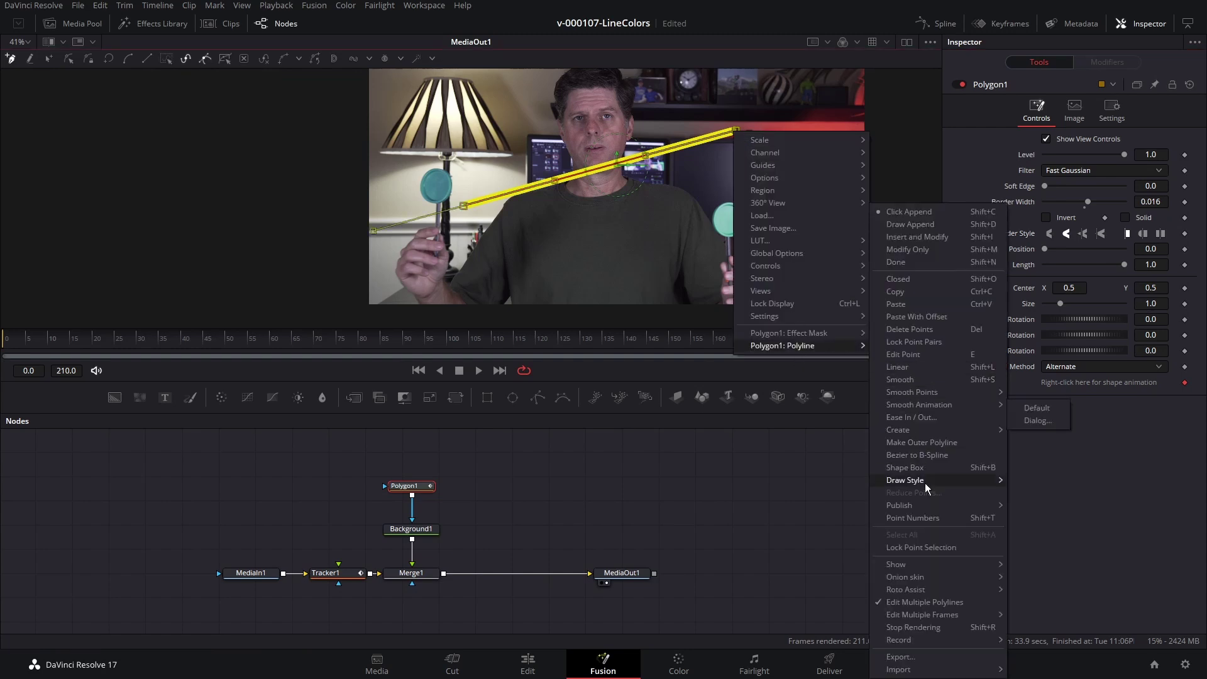
mouse_move(930, 509)
click(1031, 507)
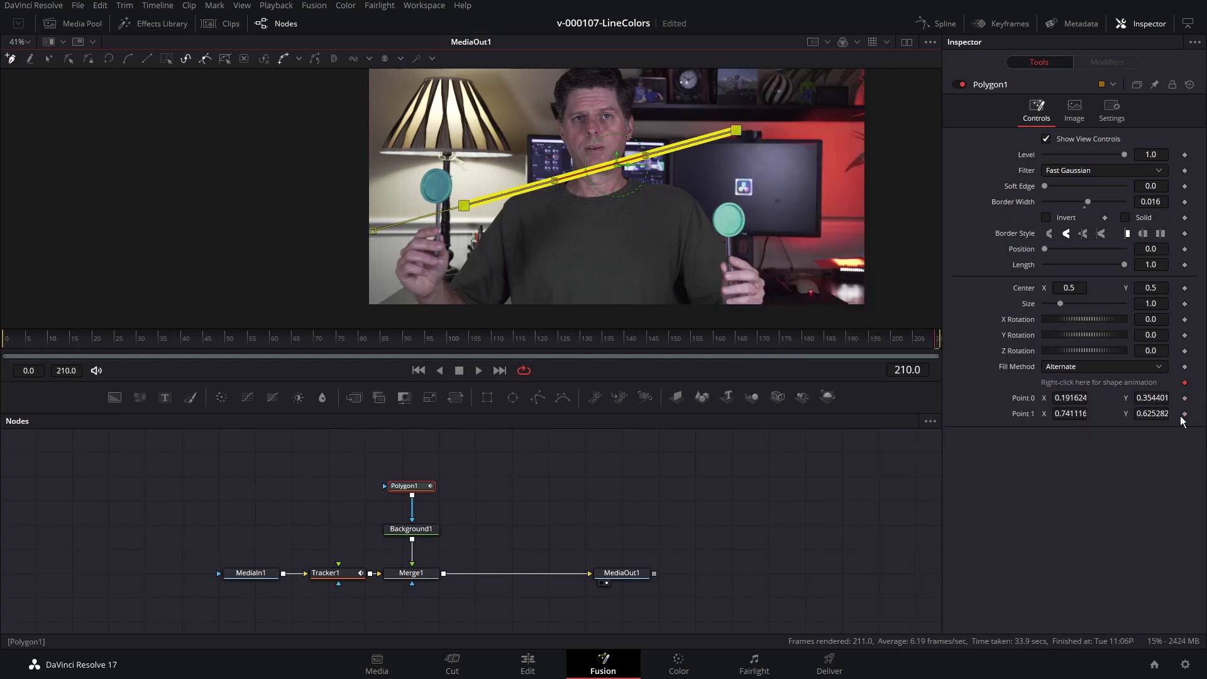
Shift the line's ends by setting Point 0 X to 0.177624 and Point 1 X to 0.782117.
drag(1069, 398, 1087, 414)
click(1061, 414)
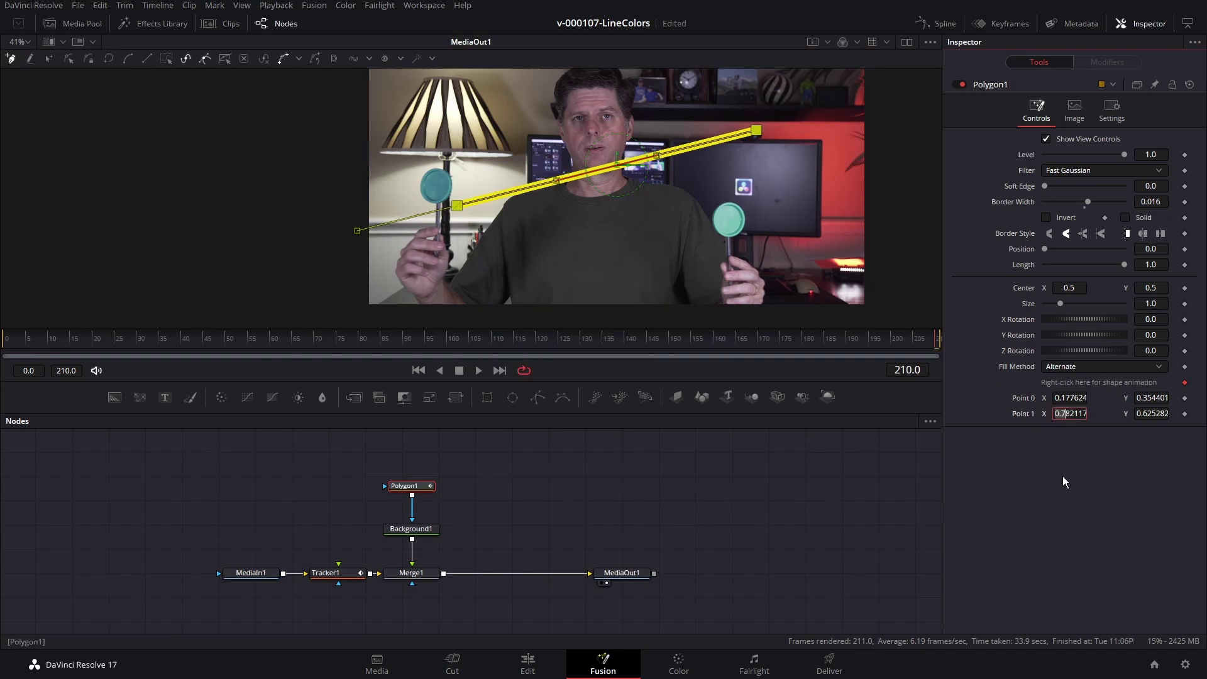
Connect the polygon's Point 0 to the Position of Tracker1Tracker1Path.
right_click(1020, 399)
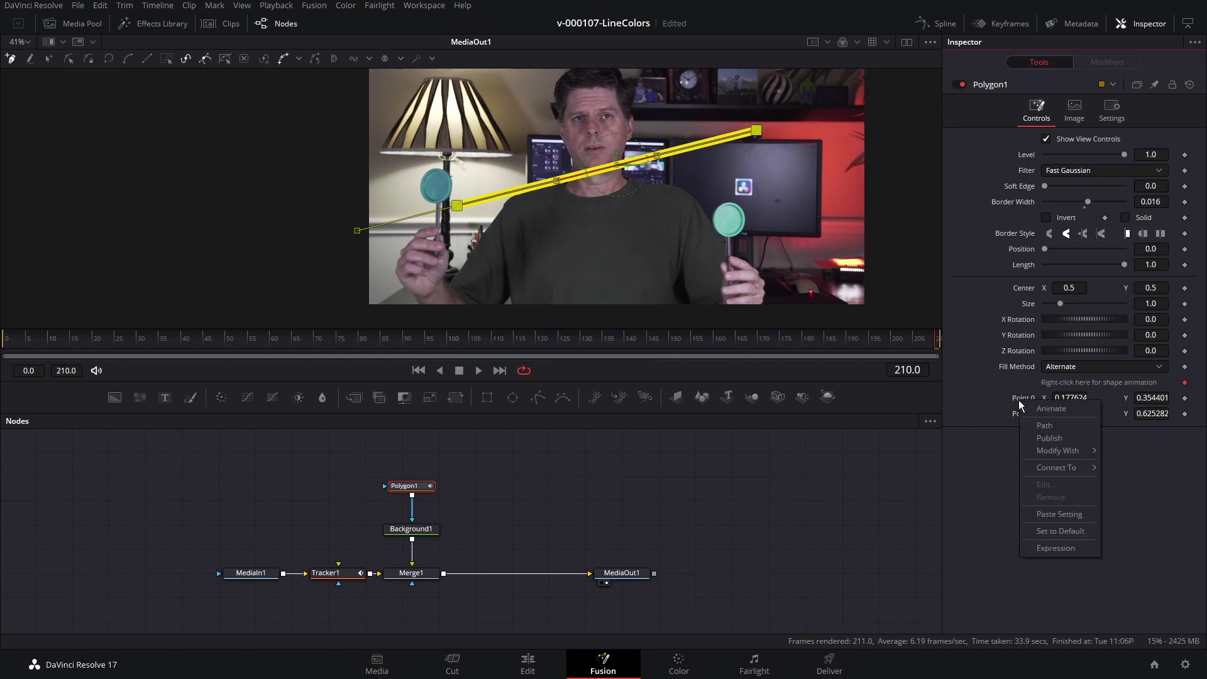
mouse_move(1054, 466)
mouse_move(991, 485)
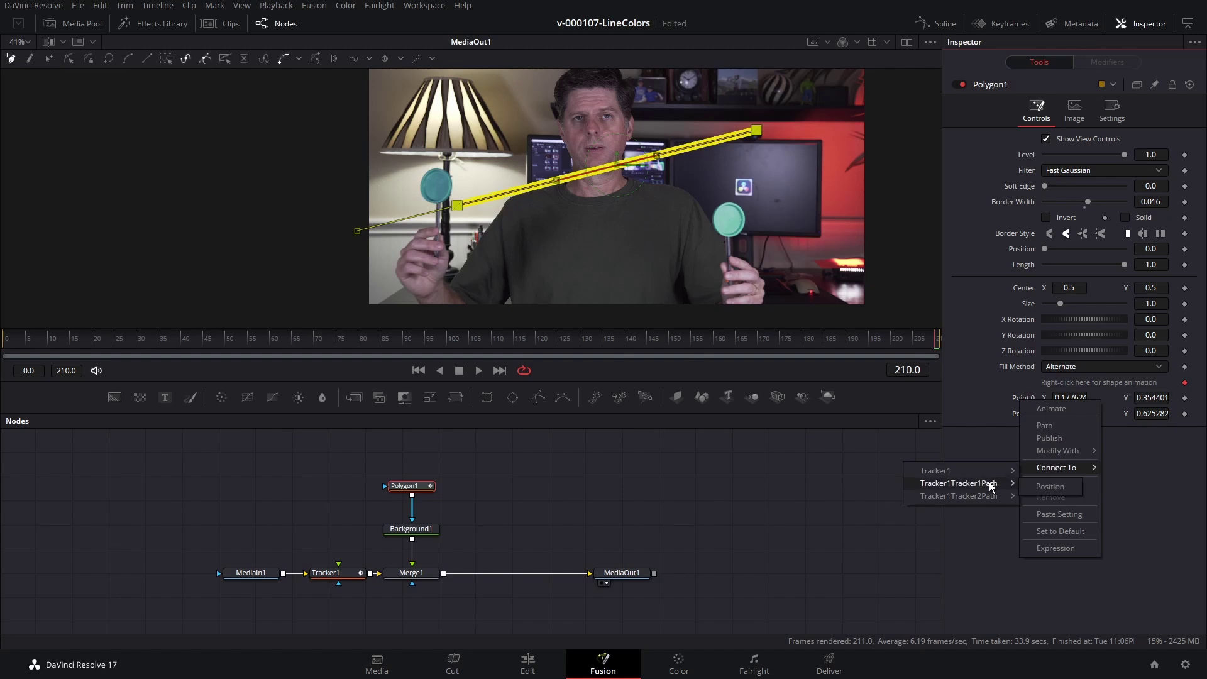
click(1049, 485)
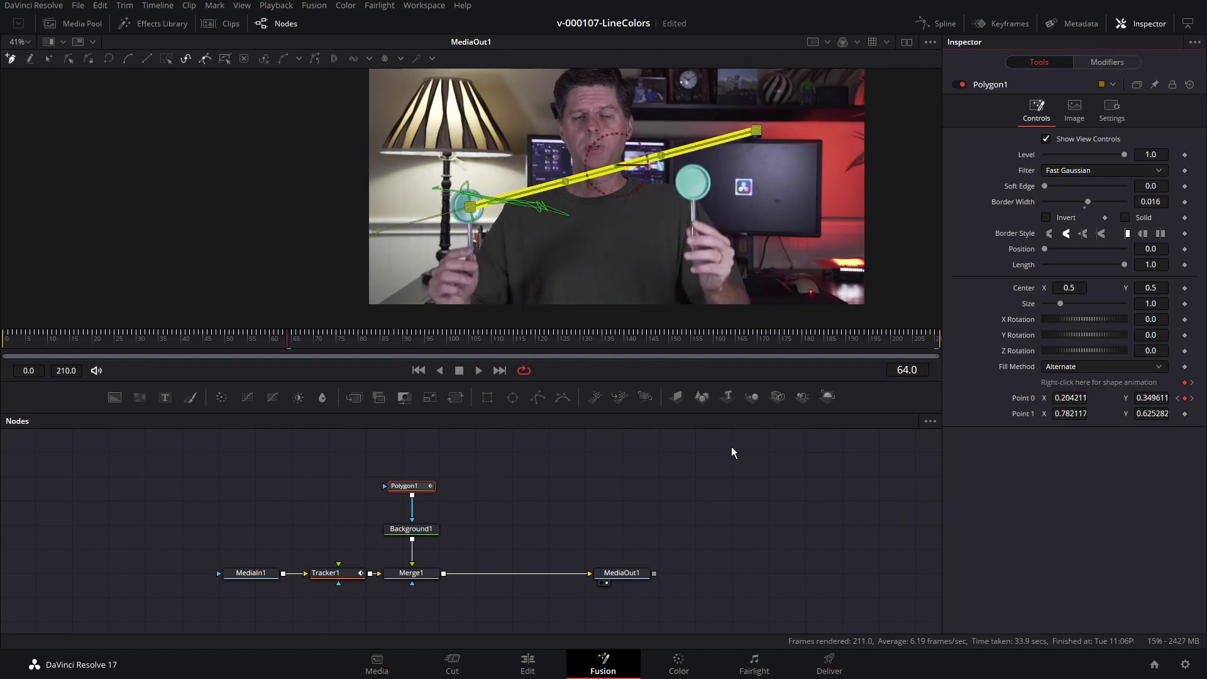
Connect the polygon's Point 1 to the Position of Tracker1Tracker2Path.
right_click(1021, 416)
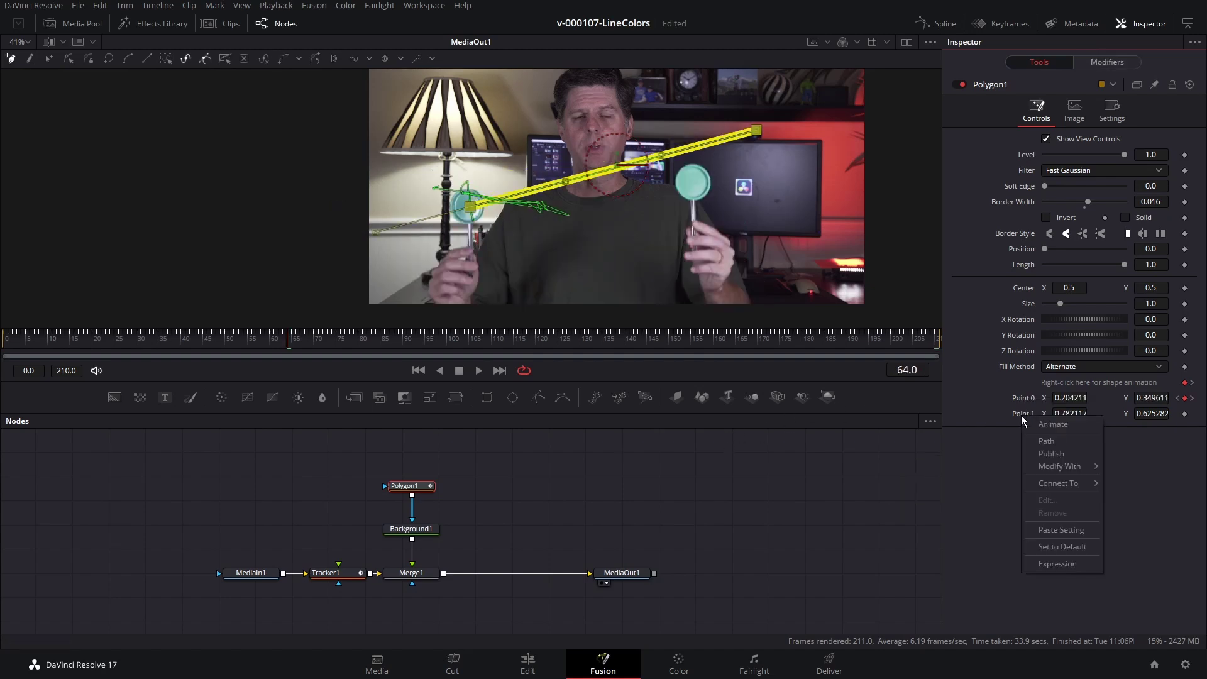
mouse_move(1064, 484)
mouse_move(965, 517)
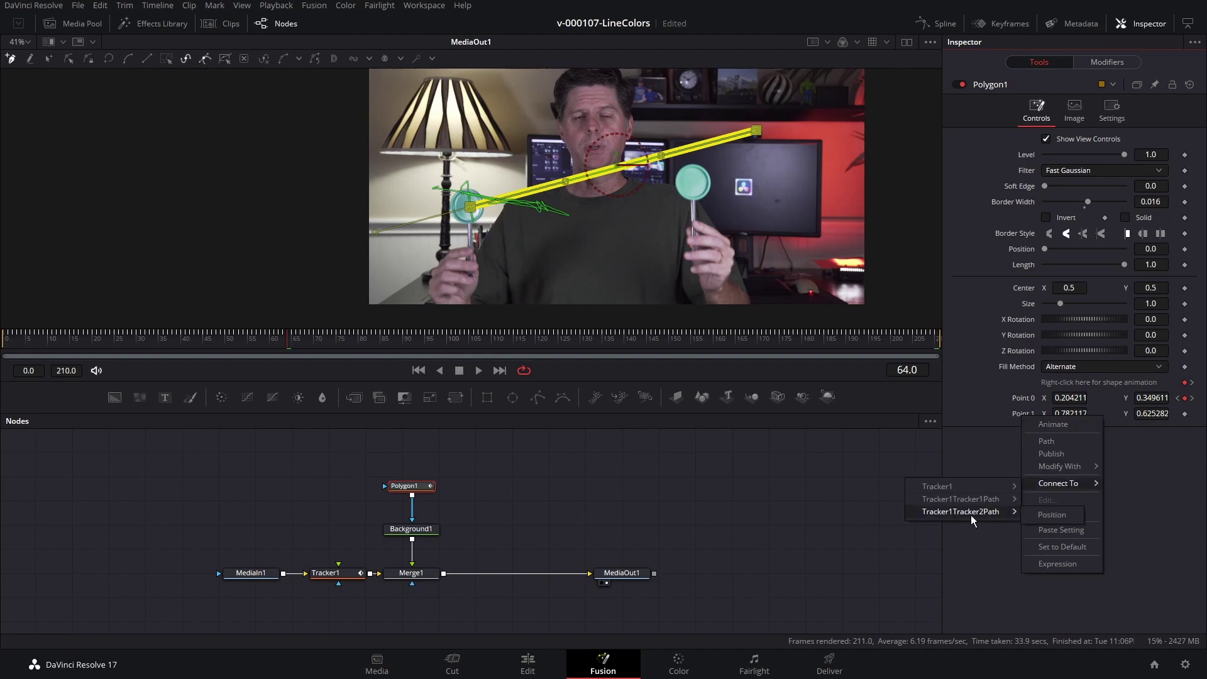
click(1043, 514)
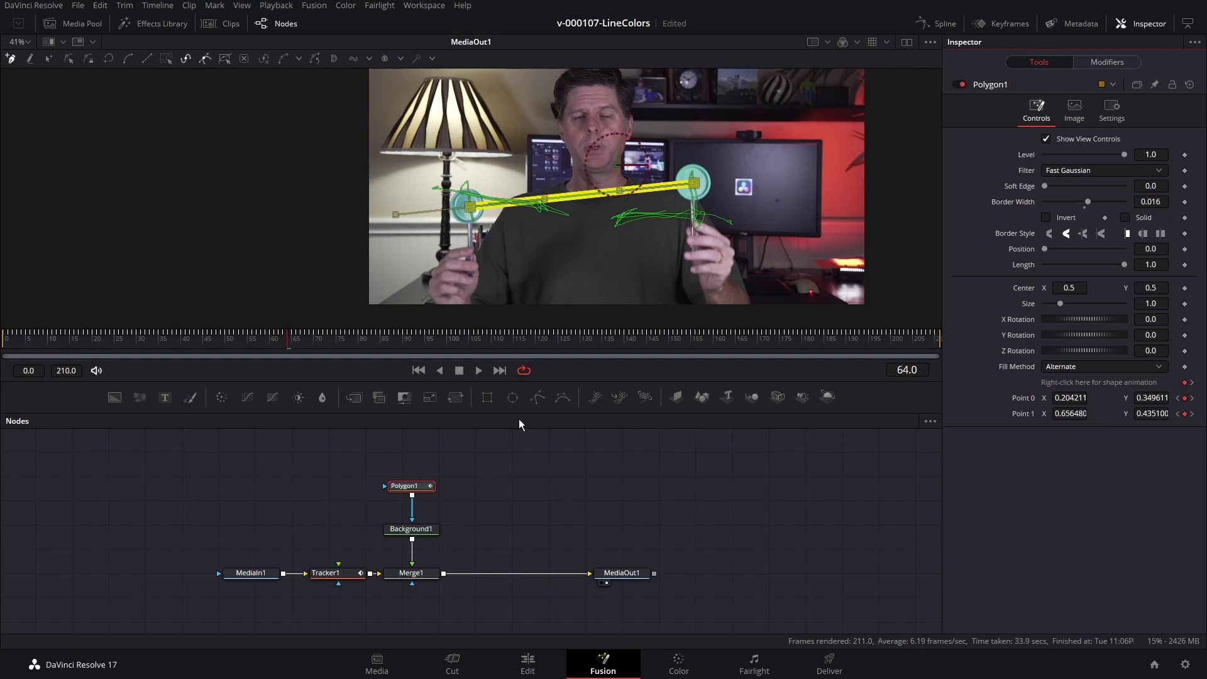
Play back the composition to check how the line follows both tracked discs.
click(635, 569)
key(space)
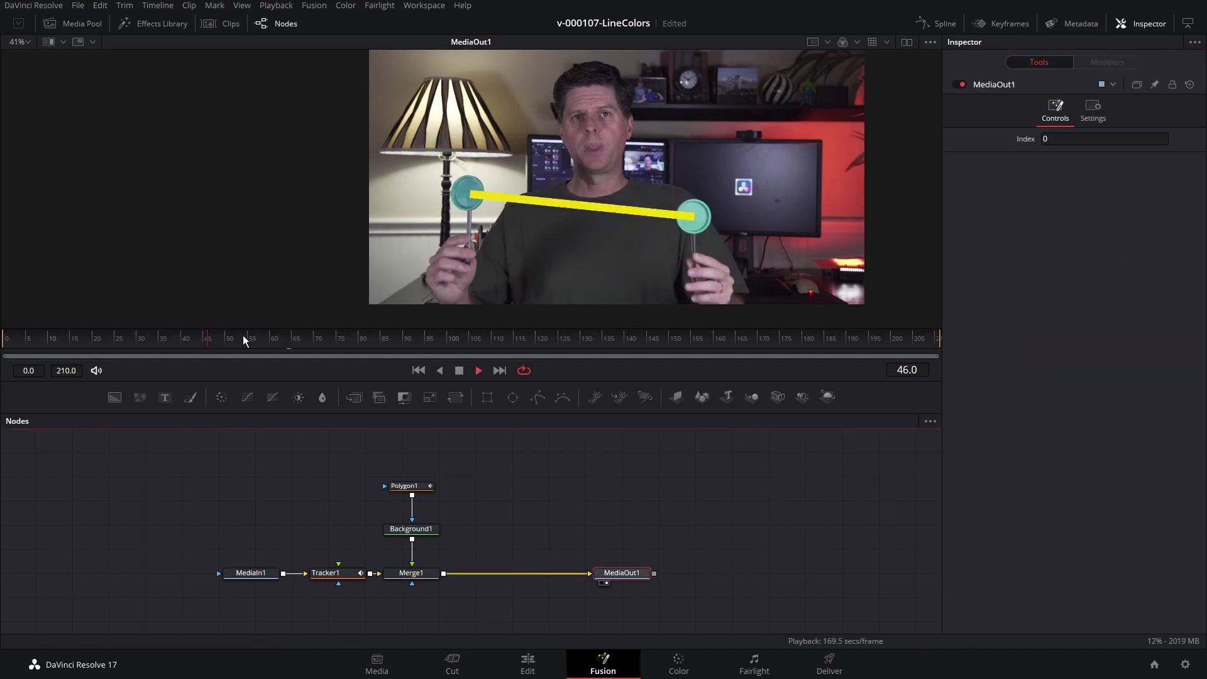
key(space)
Change the line's Background1 colour to red (#f11804).
drag(428, 529, 419, 524)
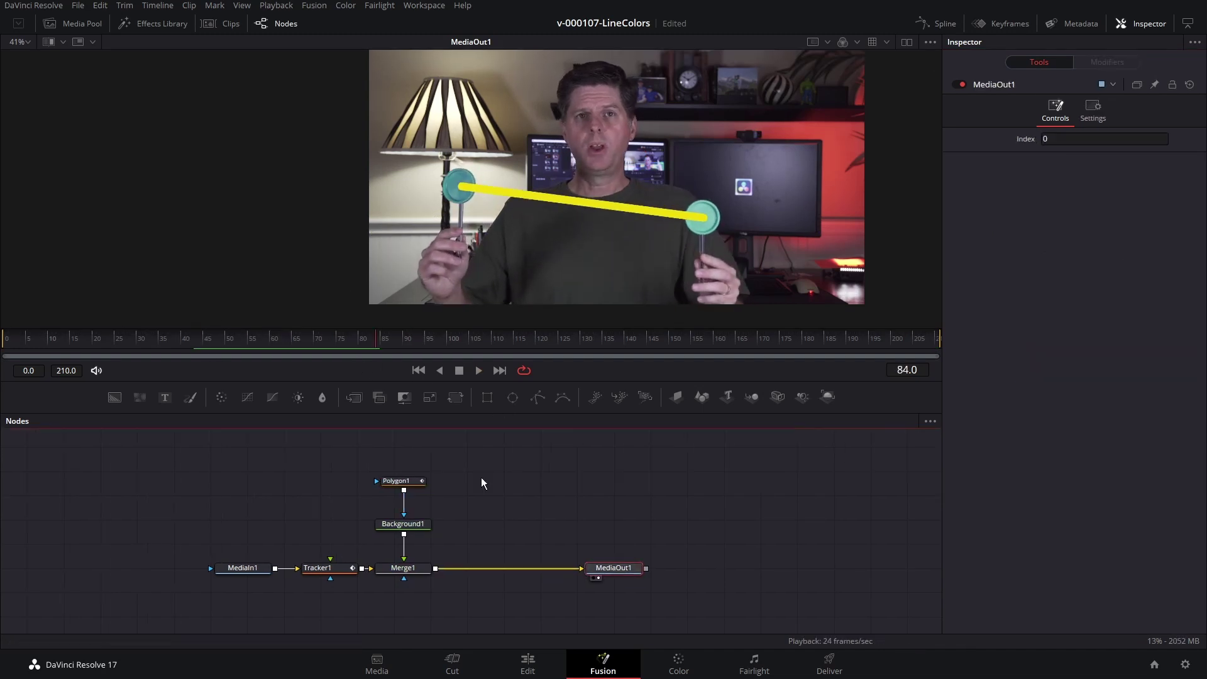
click(419, 524)
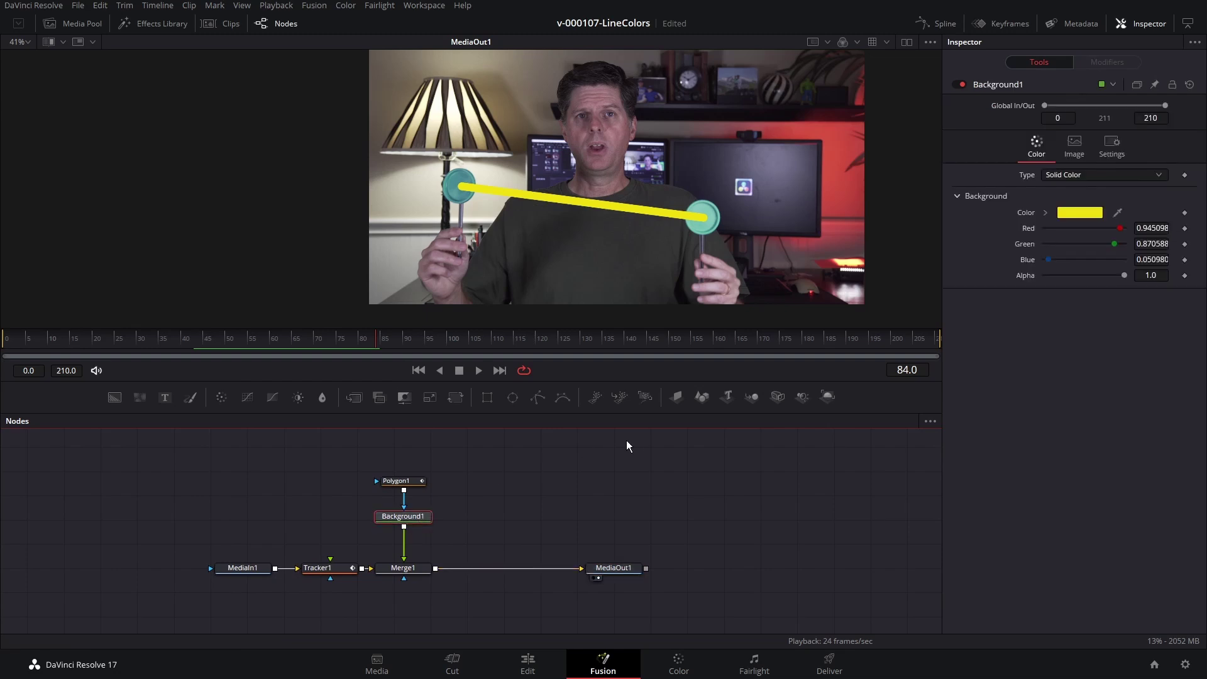
click(1079, 213)
click(718, 238)
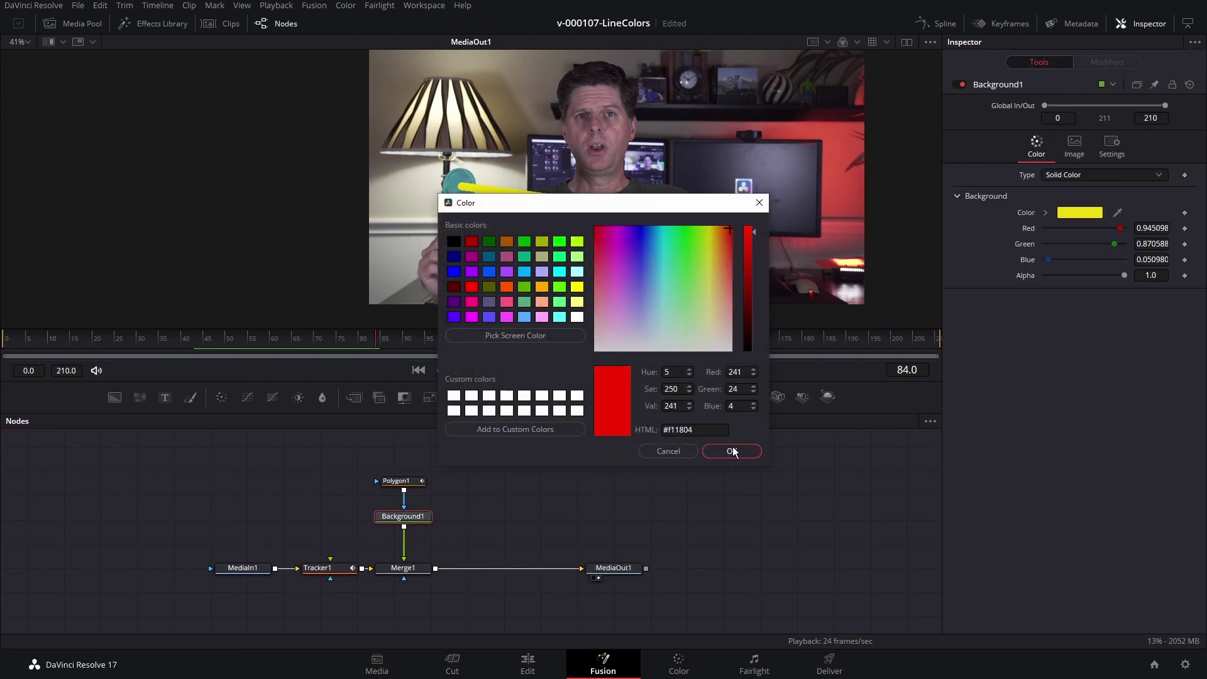
click(729, 447)
Recolour the line's Background1 to blue (red 0.039, green 0.478, blue 0.945).
drag(344, 460, 408, 485)
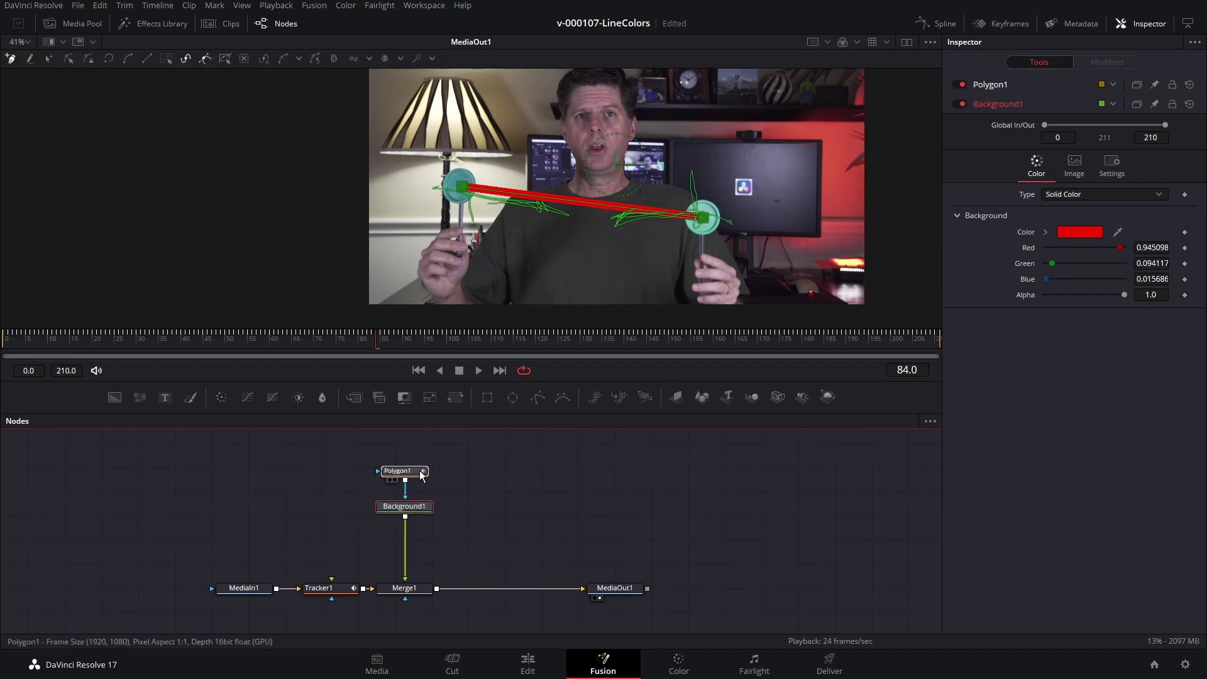
scroll(409, 487, down, 3)
click(413, 484)
click(413, 485)
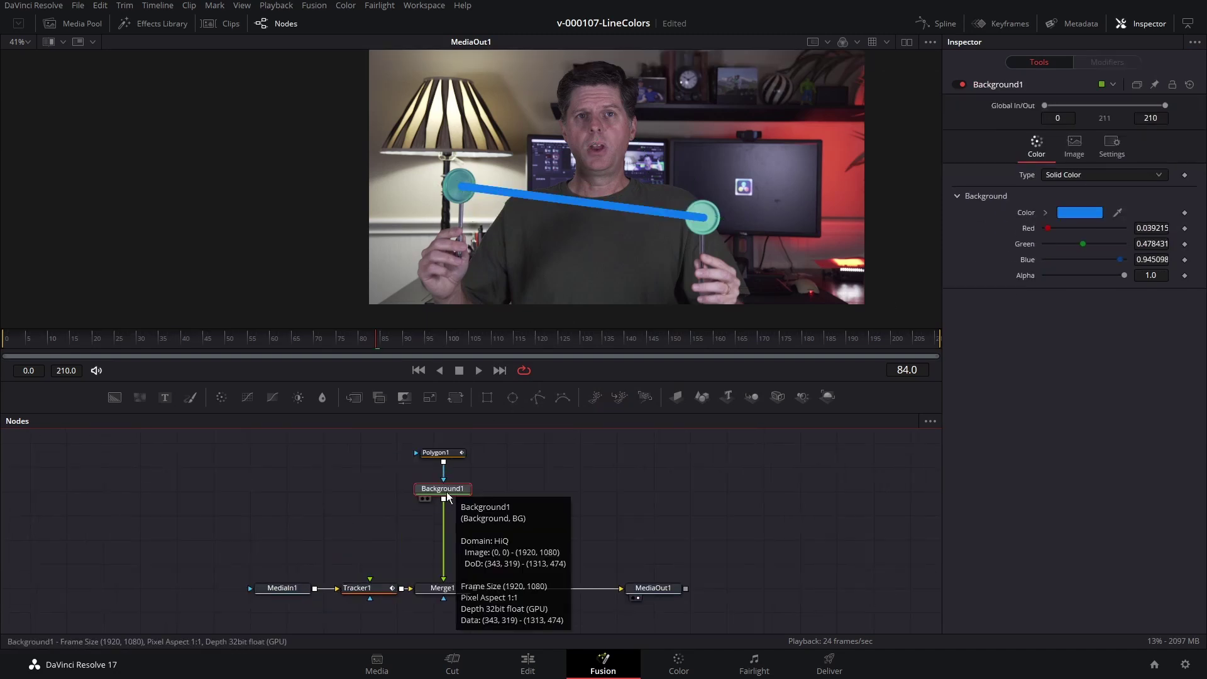
Add a Blur node after Background1, followed by a Soft Glow node.
click(322, 399)
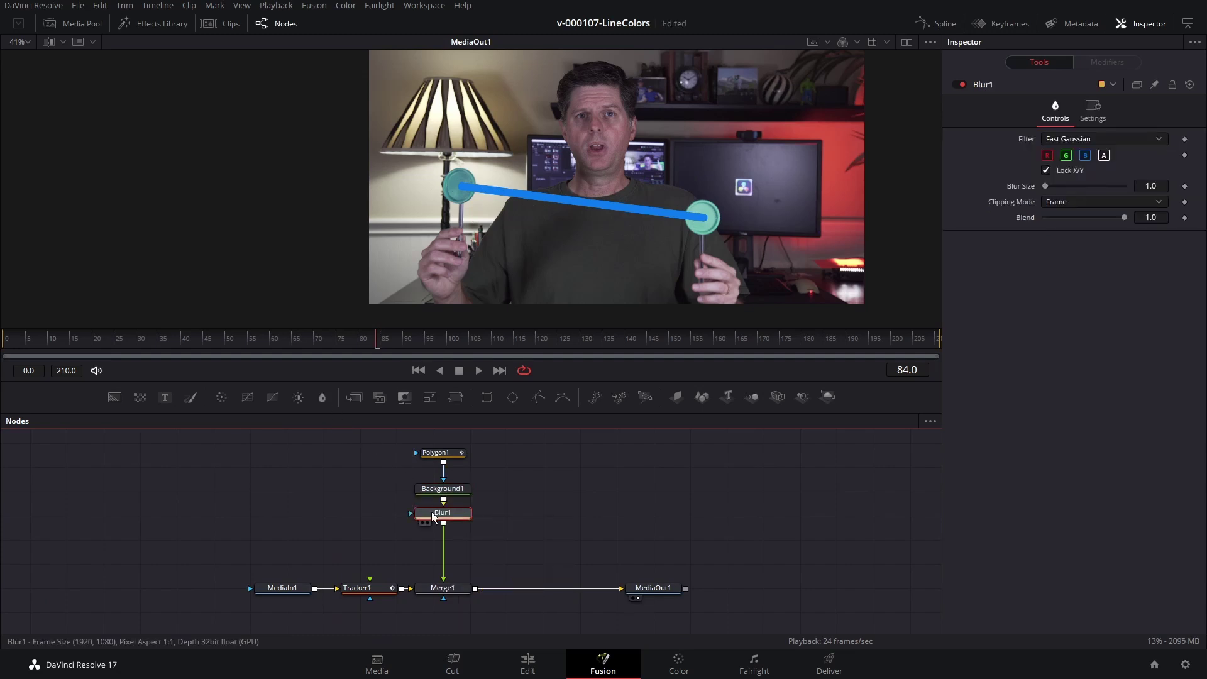
key(shift+space)
text(tracker)
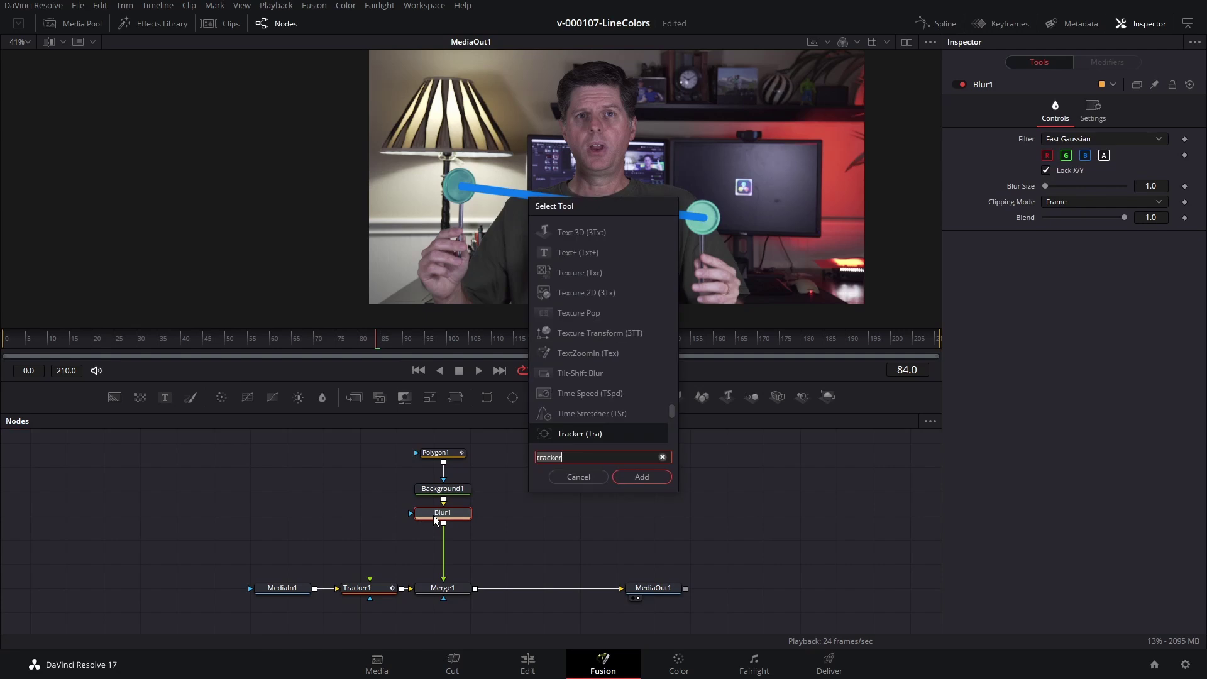
key(BackSpace)
key(BackSpace)
key(BackSpace)
key(BackSpace)
key(BackSpace)
key(BackSpace)
key(BackSpace)
text(soft)
key(Return)
Set the soft glow's threshold to 0.031, gain to 3.307 and glow size to 15.7, and preview the result.
drag(1044, 170, 1097, 186)
drag(1052, 217, 1057, 217)
key(space)
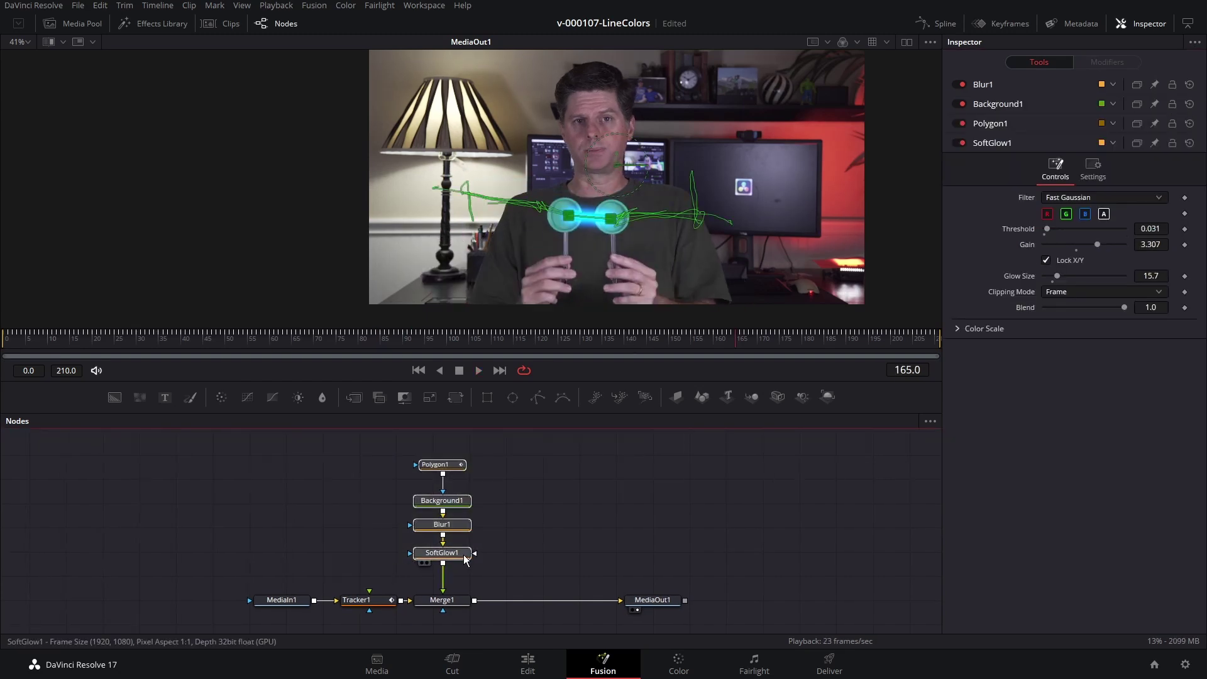
Insert a Displace node after SoftGlow1 and feed it with a new Fast Noise node.
drag(461, 559, 461, 529)
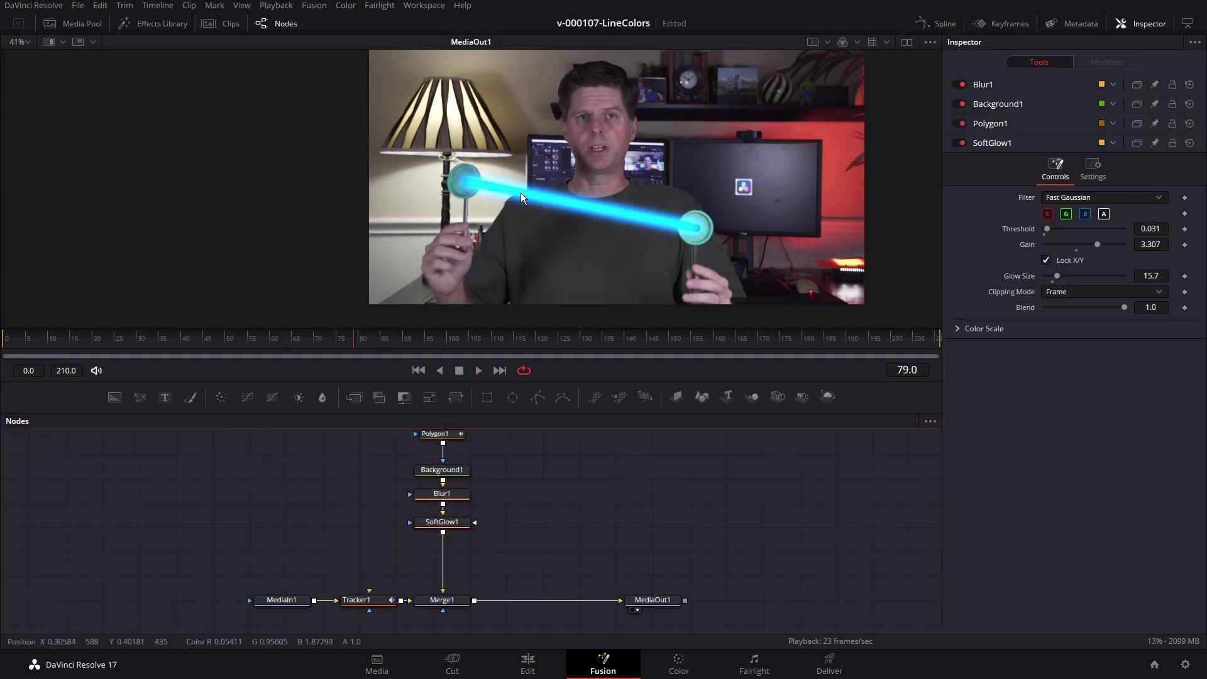
click(452, 524)
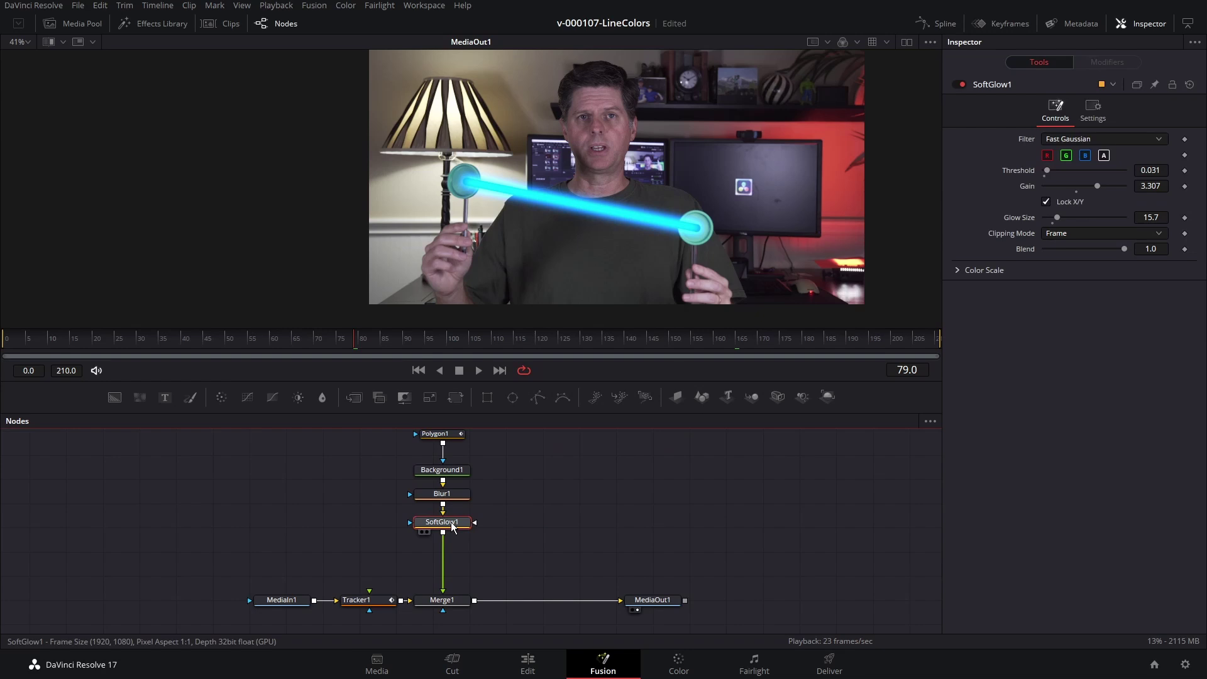
key(shift+space)
text(displa)
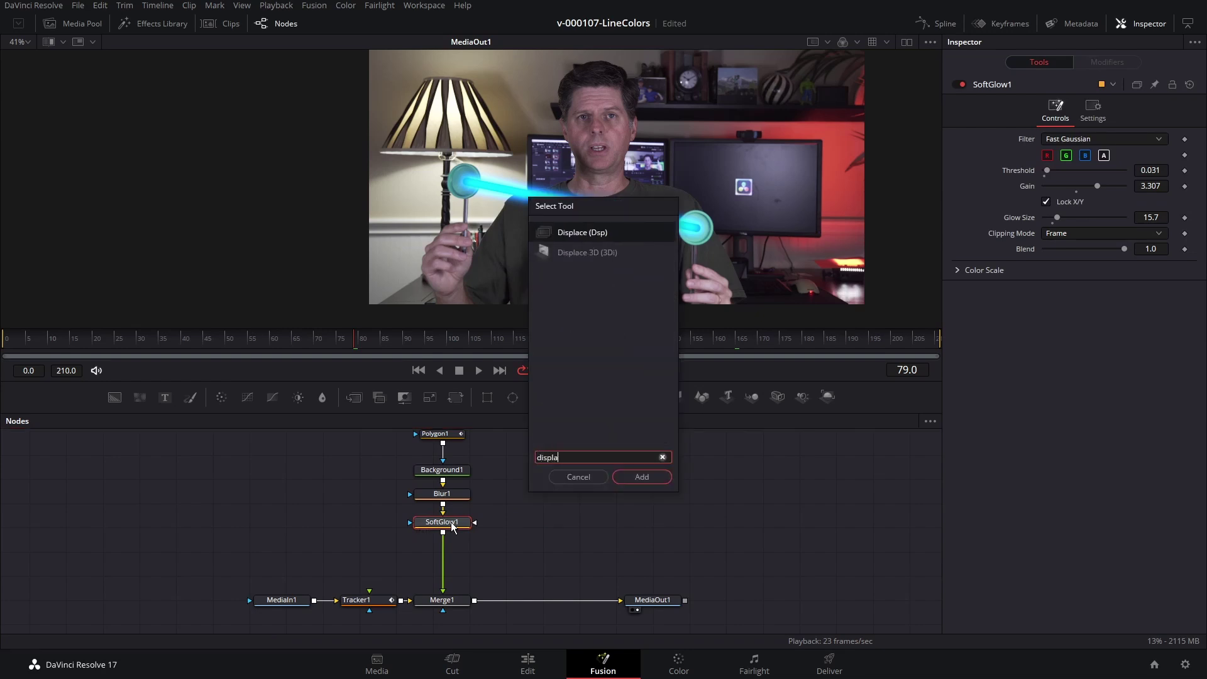
key(Return)
drag(139, 398, 410, 548)
click(440, 546)
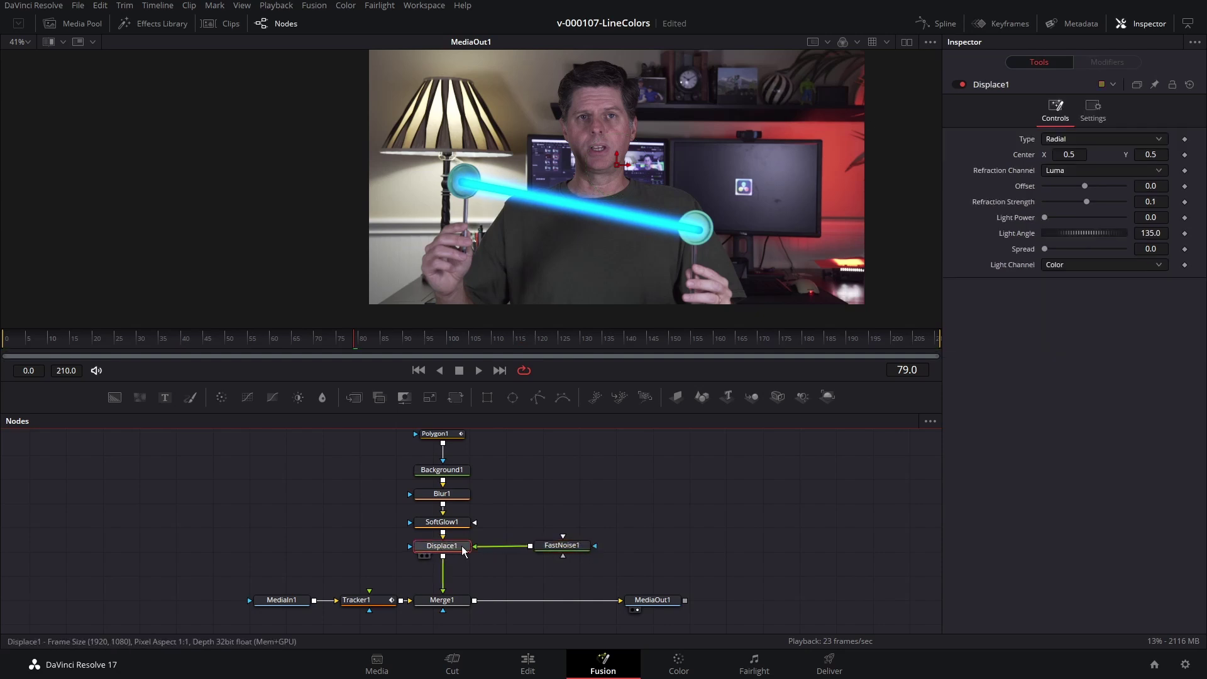
Set the fast noise's detail to 10, contrast to 5 and scale to 7.4.
click(556, 545)
mouse_move(1062, 203)
mouse_down()
mouse_move(1129, 206)
mouse_move(1095, 221)
mouse_move(1130, 221)
mouse_up()
drag(1053, 266, 1075, 271)
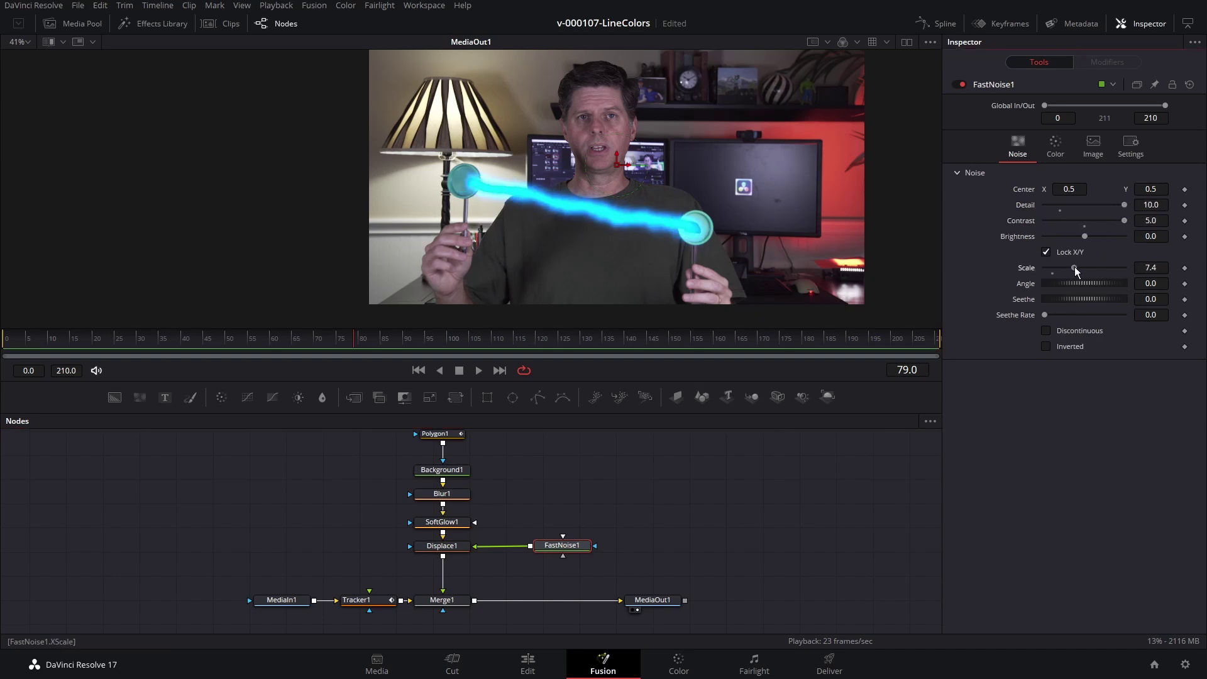
Switch Displace1's type to X Y and set its Y refraction to 0.011.
click(447, 551)
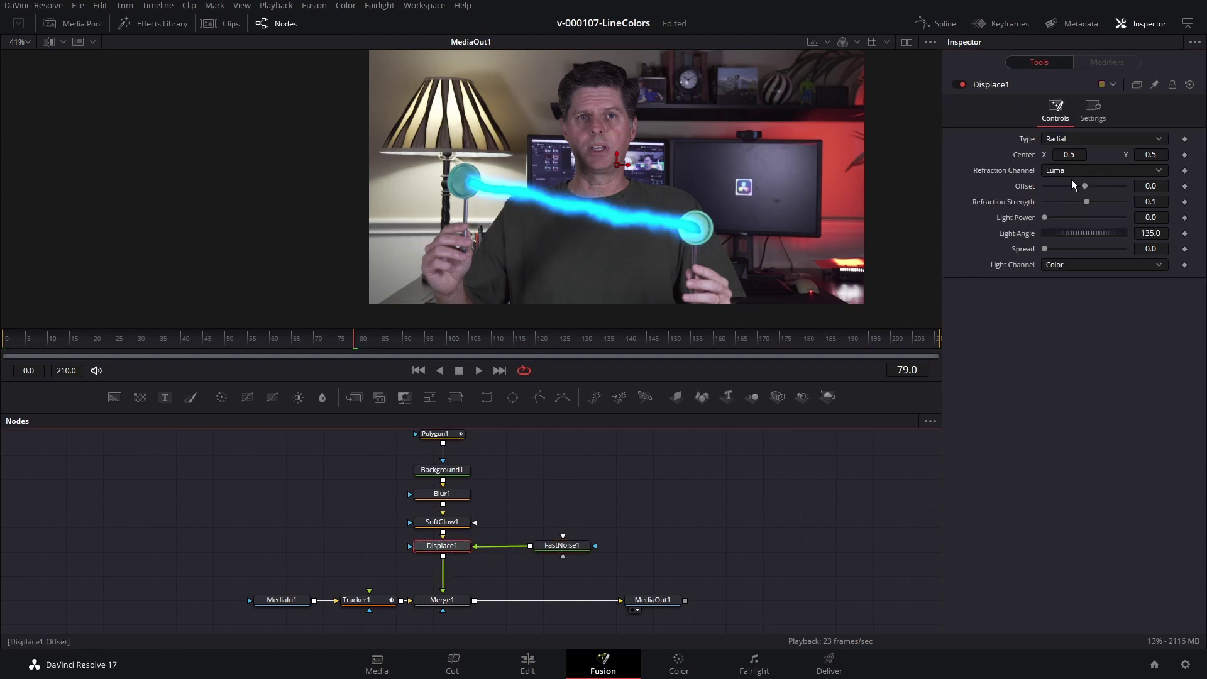
click(1095, 137)
click(1073, 169)
drag(1085, 233, 1088, 232)
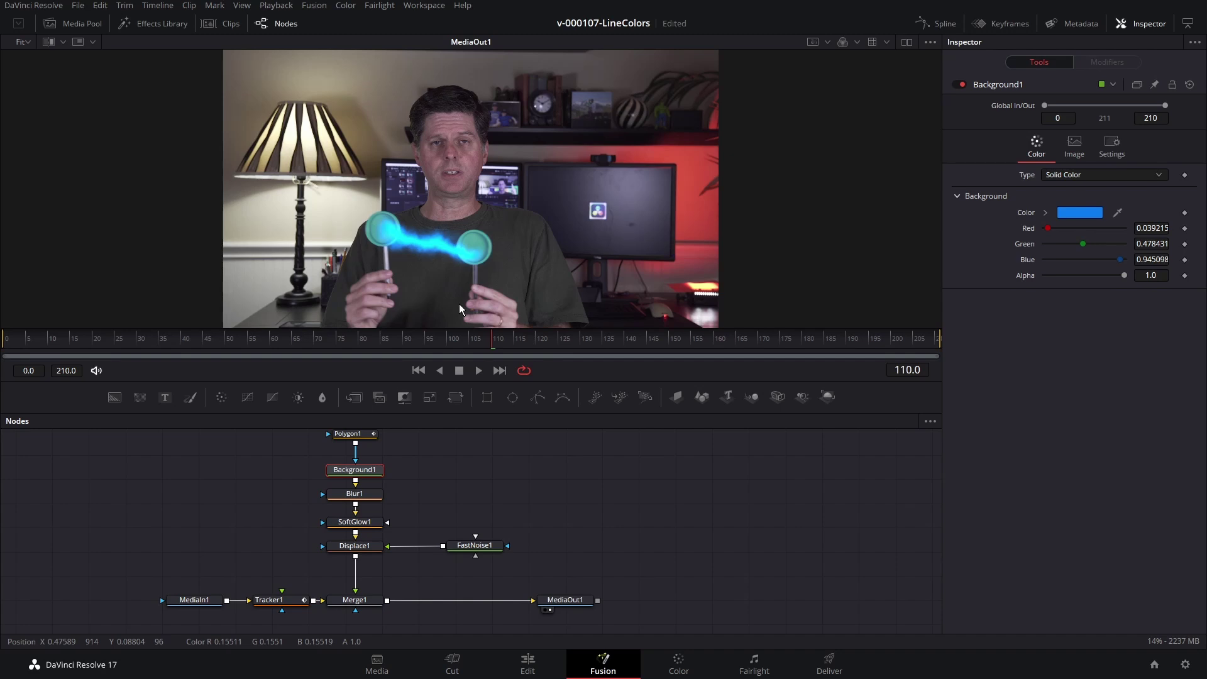
Add a Color Corrector node after Displace1 and set its hue to 0.67.
click(353, 551)
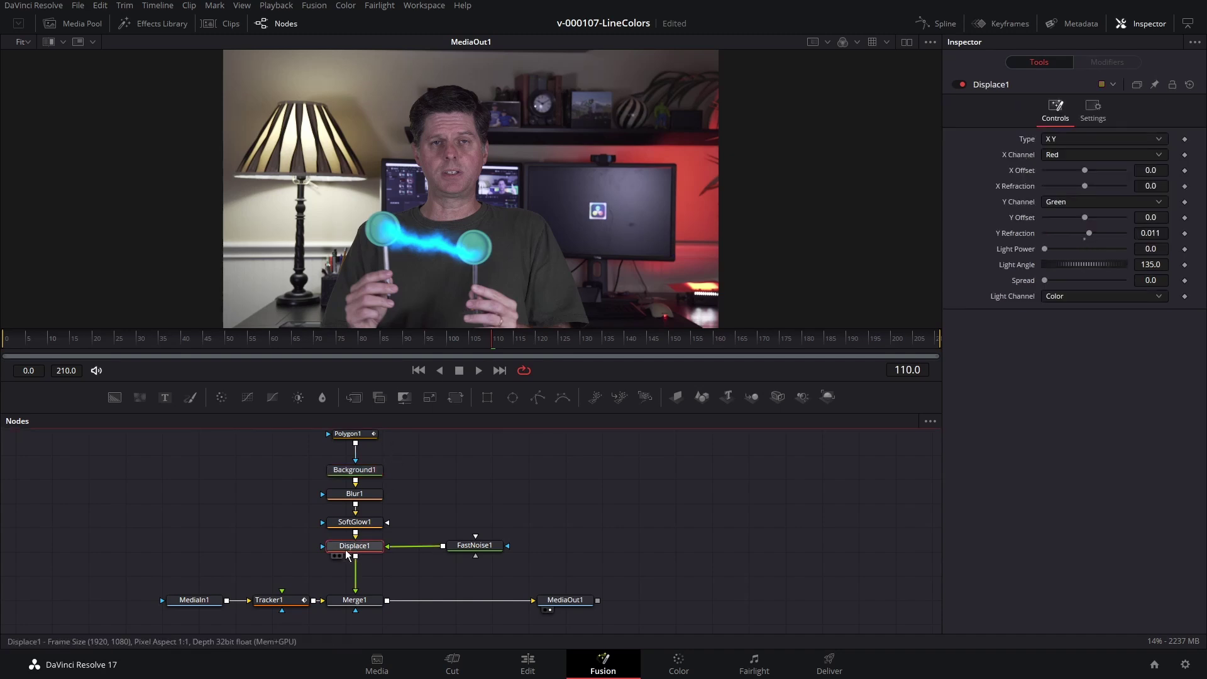
key(shift+space)
text(cc)
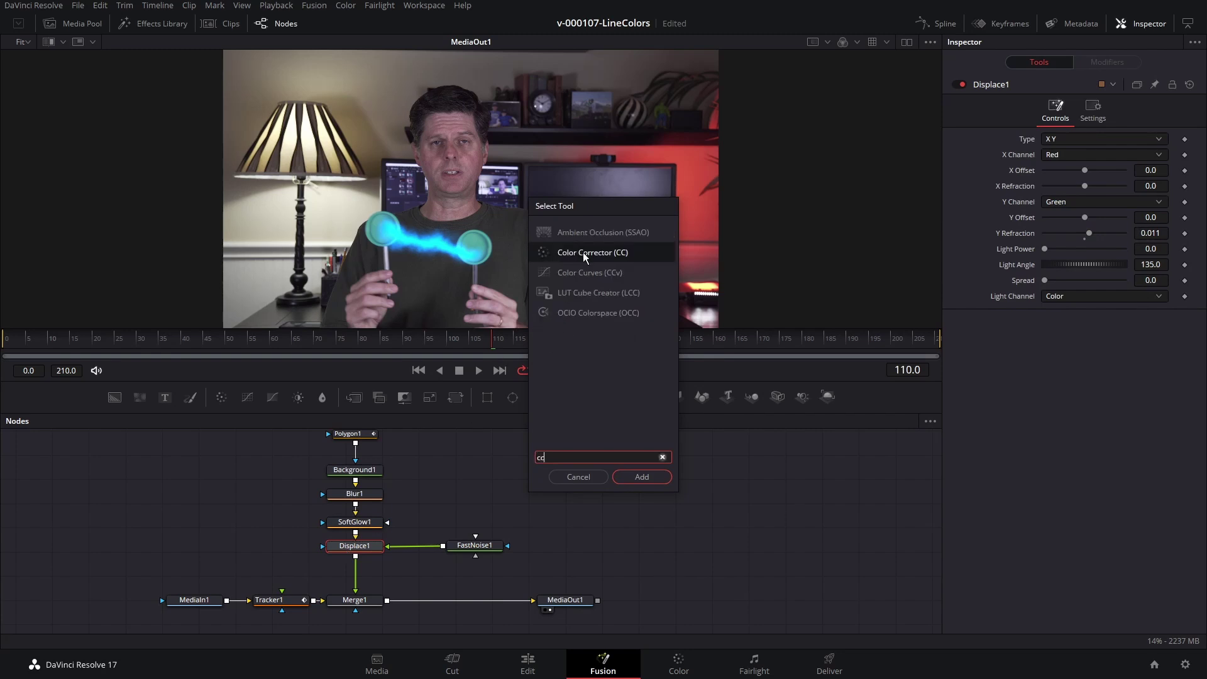
click(582, 251)
click(631, 476)
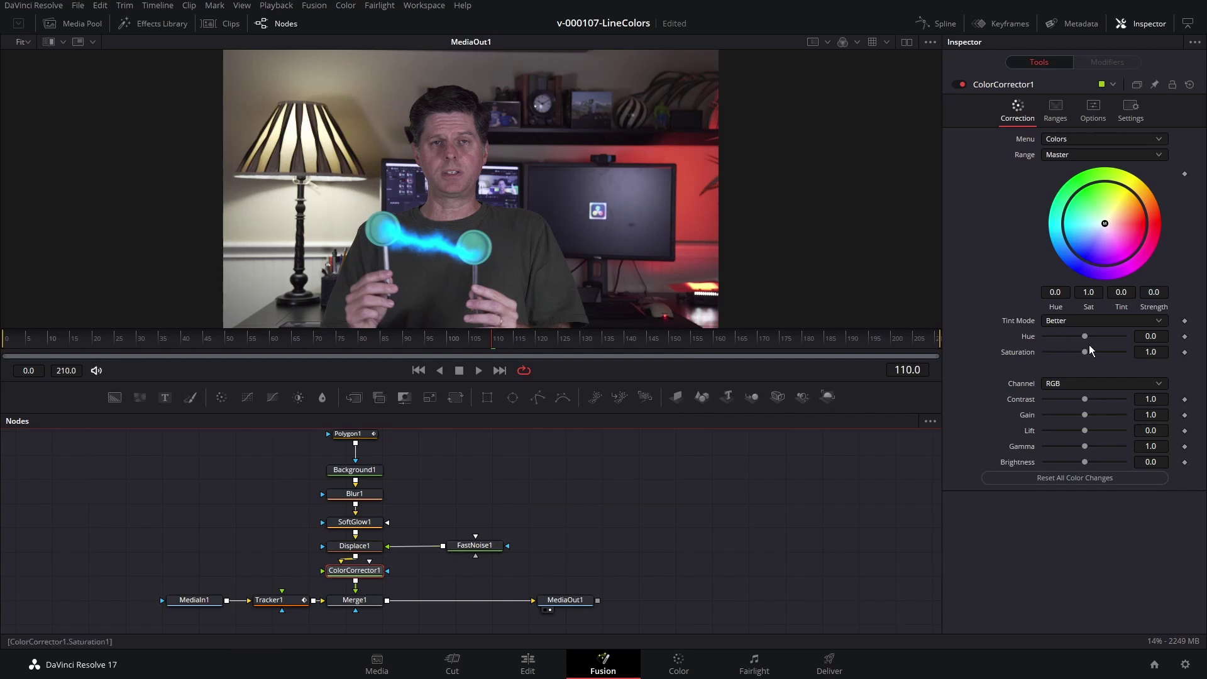
drag(1086, 337, 1113, 336)
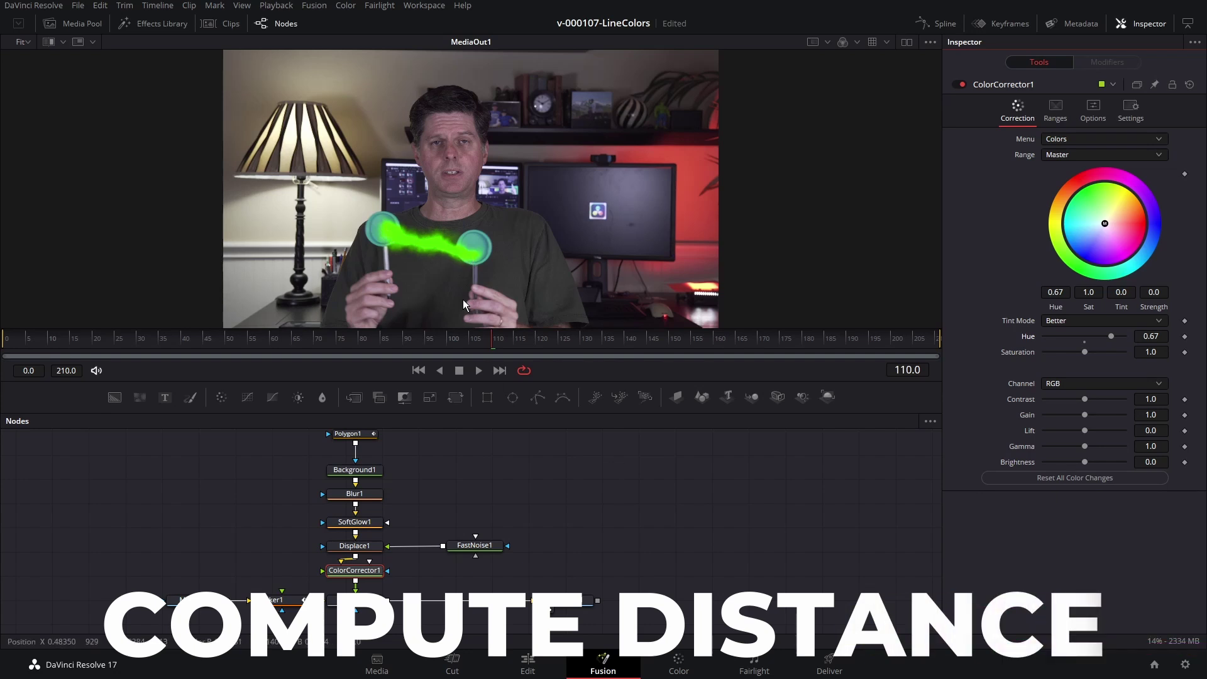
Examine the tracked center settings of Tracker 1 and Tracker 2 in the Tracker1 node.
click(280, 600)
click(1004, 258)
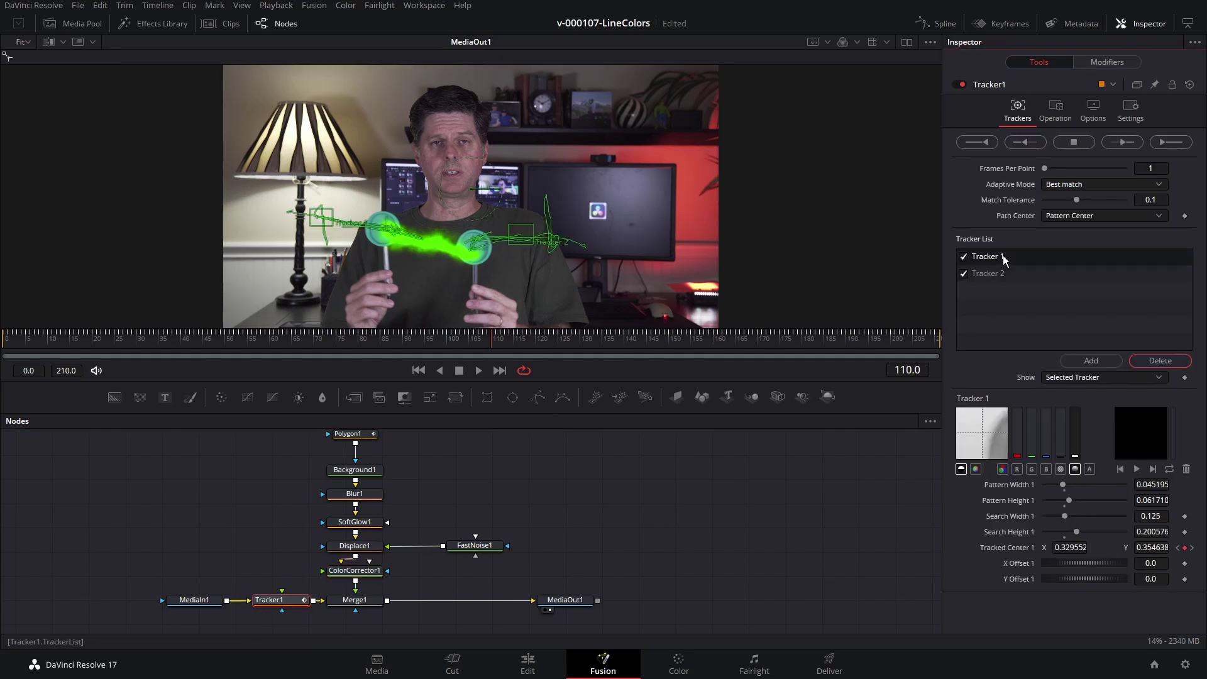
click(996, 276)
click(998, 258)
click(995, 276)
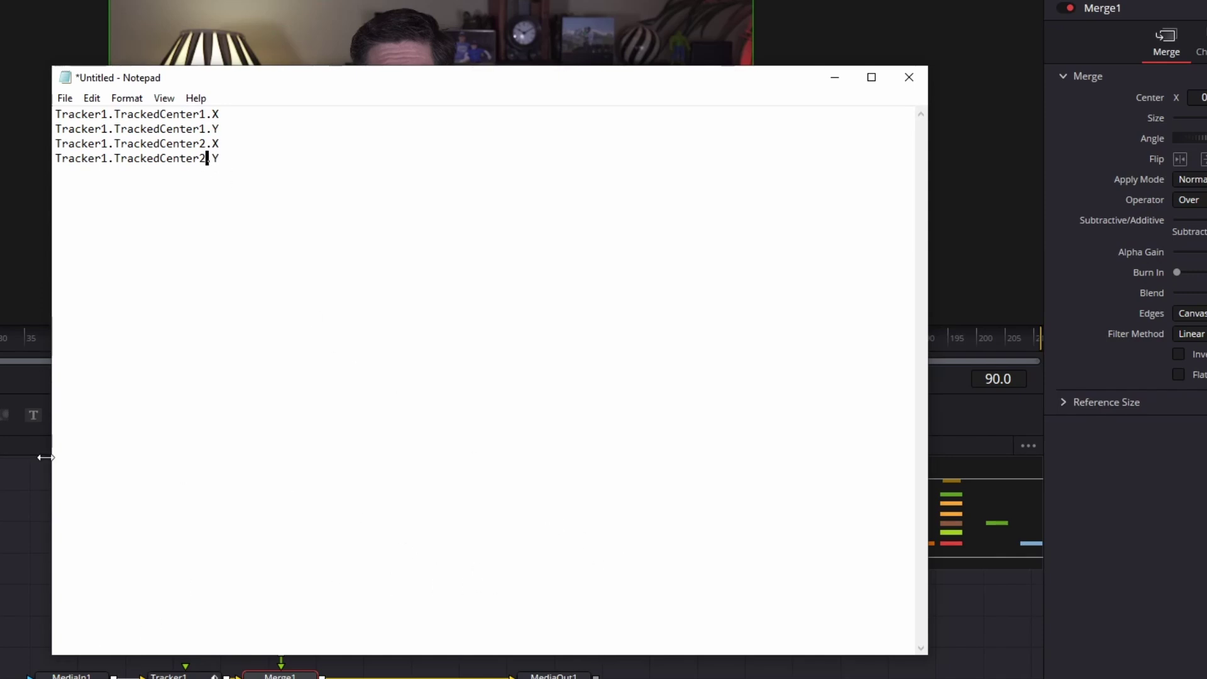
In Notepad, write math.pow(Tracker1.TrackedCenter1.X-Tracker1.TrackedCenter2.X,2) and the matching line for the Y coordinates.
key(alt+Tab)
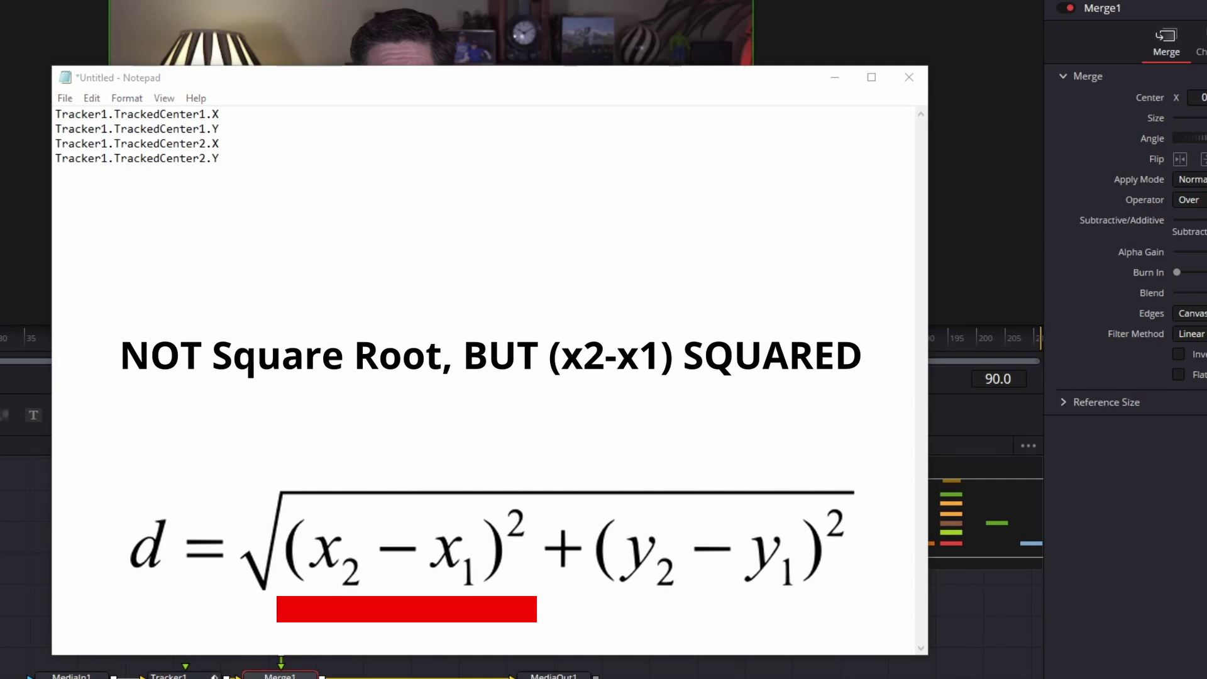
click(277, 254)
key(Return)
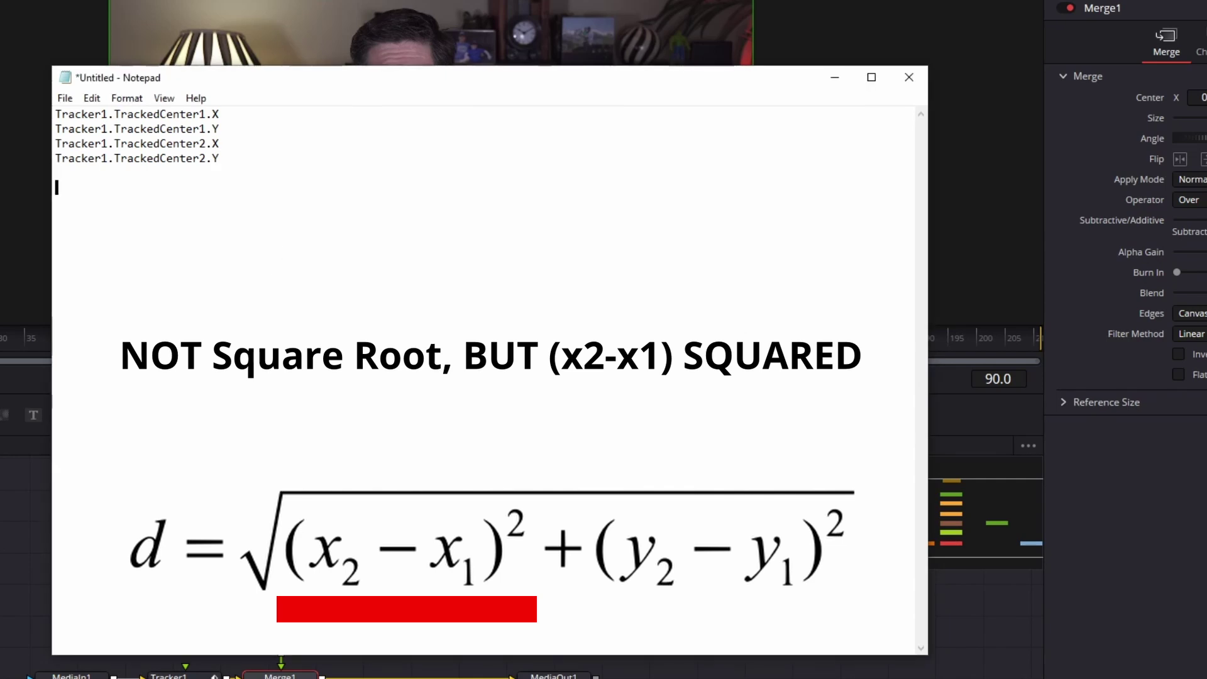
key(Return)
text(math.pow(Tracker1.TrackedCenter1.X-Tracker1.TrackedCenter2.X,2))
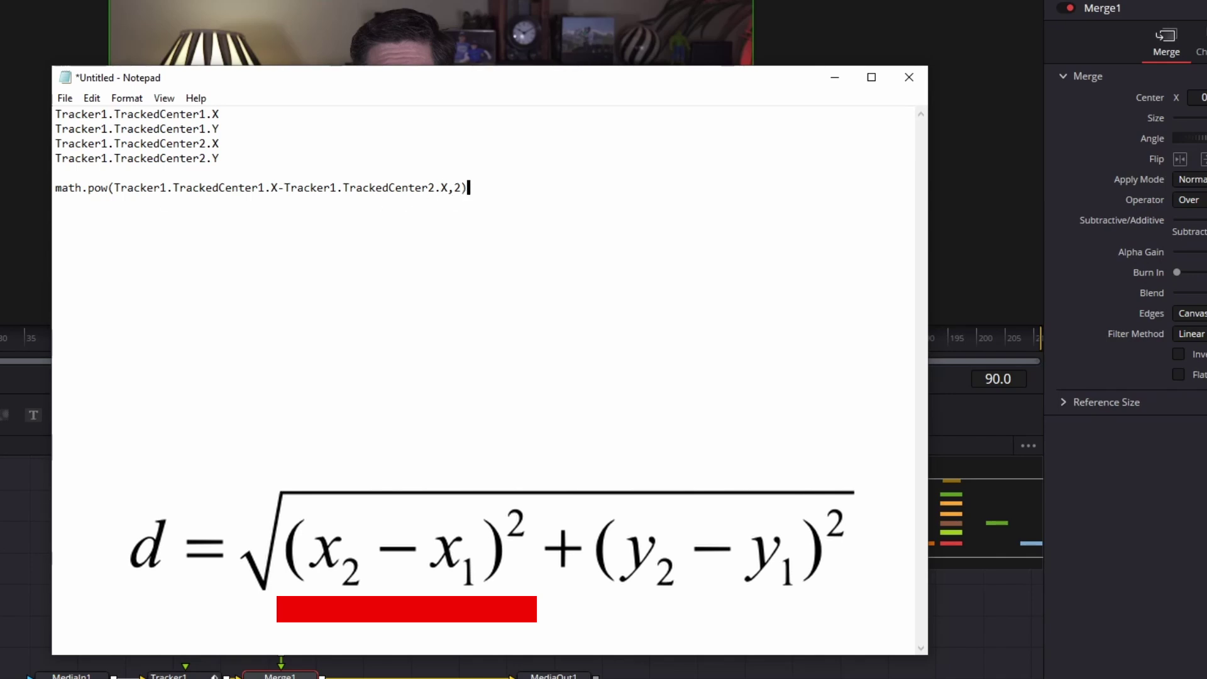
key(Return)
text(math.pow(Tracker1.TrackedCenter1.Y-Tracker1.TrackedCenter2.Y,2))
click(252, 202)
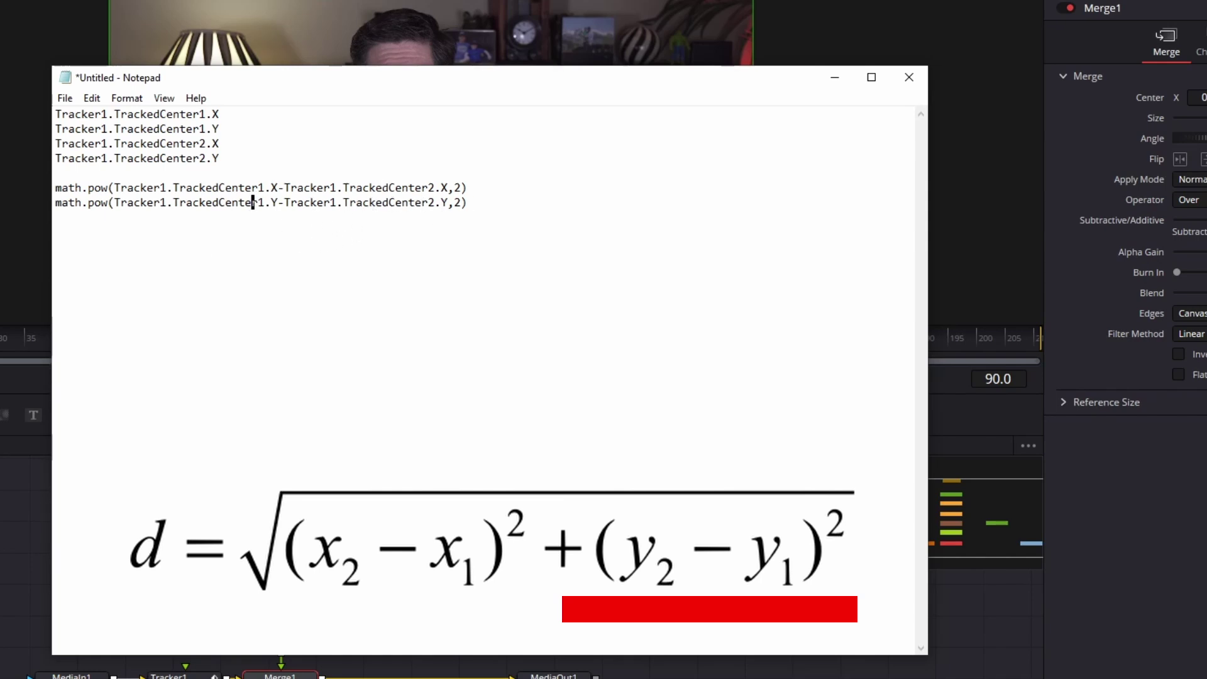
Add a math.sqrt() line and a copy of both math.pow terms joined with + into one line.
click(293, 322)
text(math.sqrt())
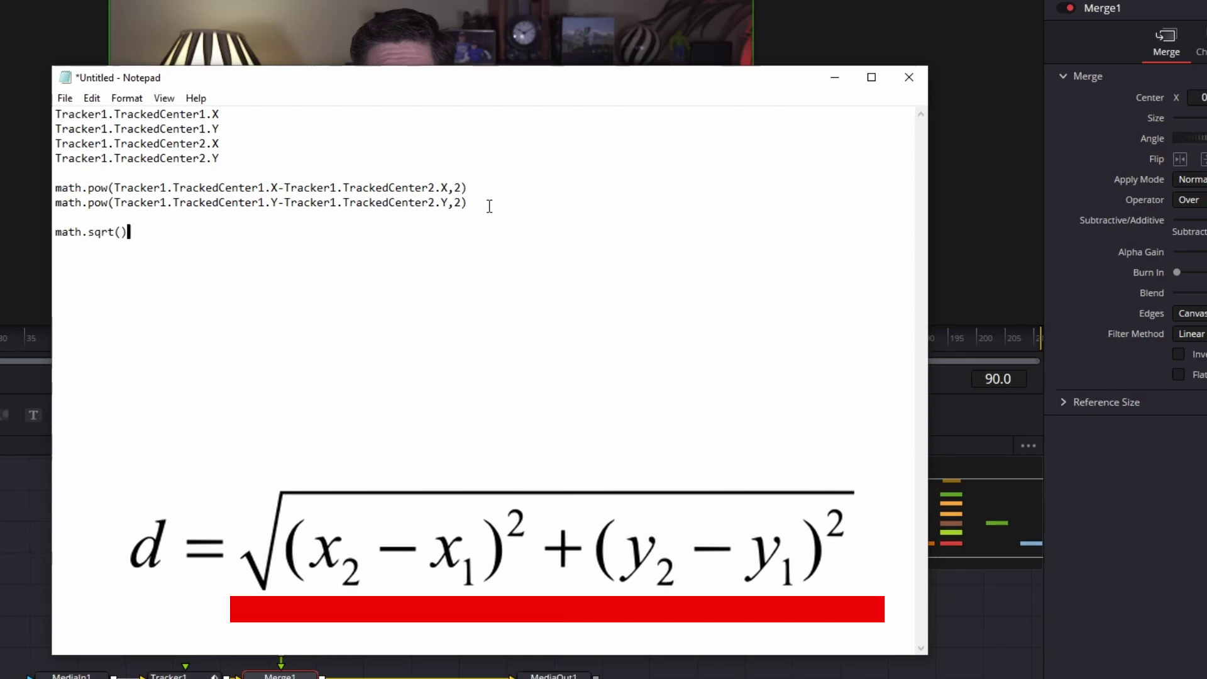
drag(487, 205, 61, 171)
key(ctrl+c)
click(129, 221)
key(Return)
key(ctrl+v)
key(Up)
text(+)
key(Delete)
Move the joined sum of squares inside the parentheses of math.sqrt().
key(shift+Home)
key(ctrl+x)
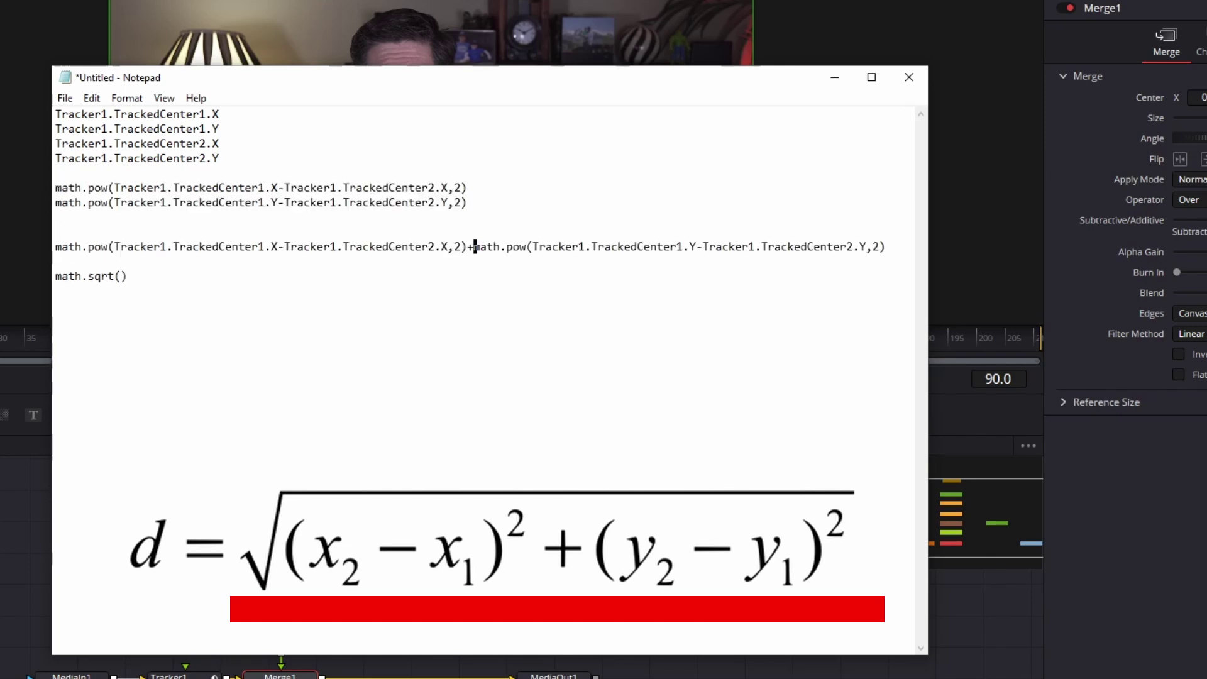
key(Down)
key(End)
key(Left)
key(ctrl+v)
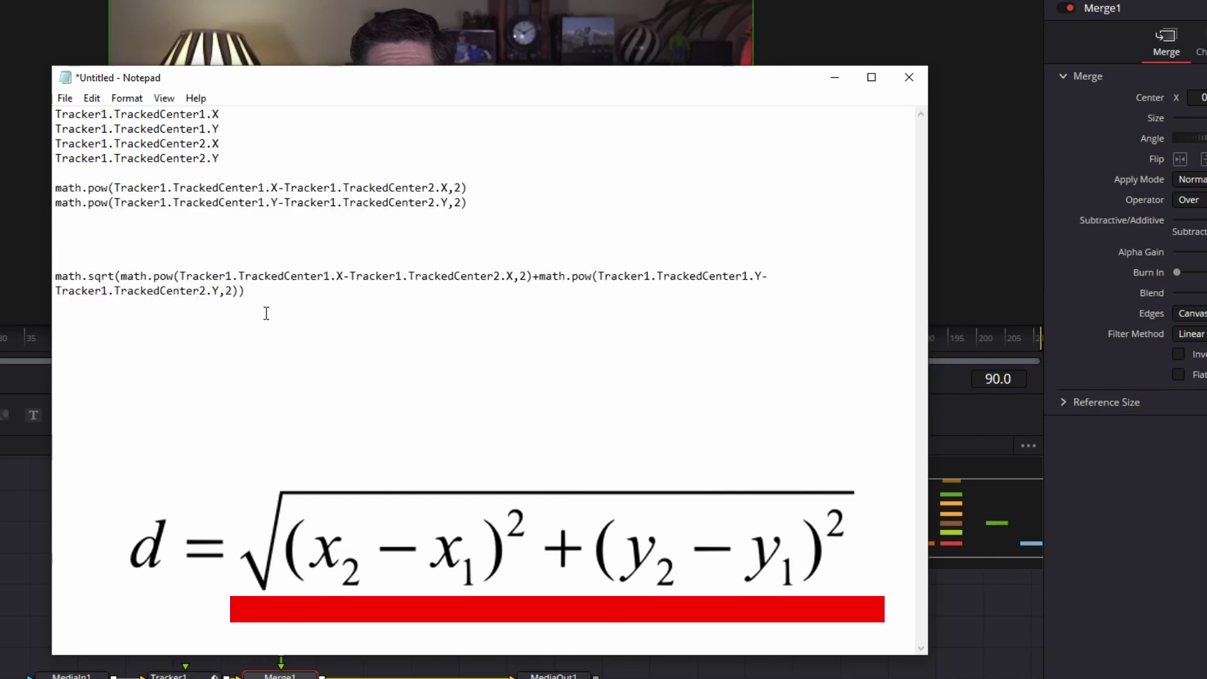
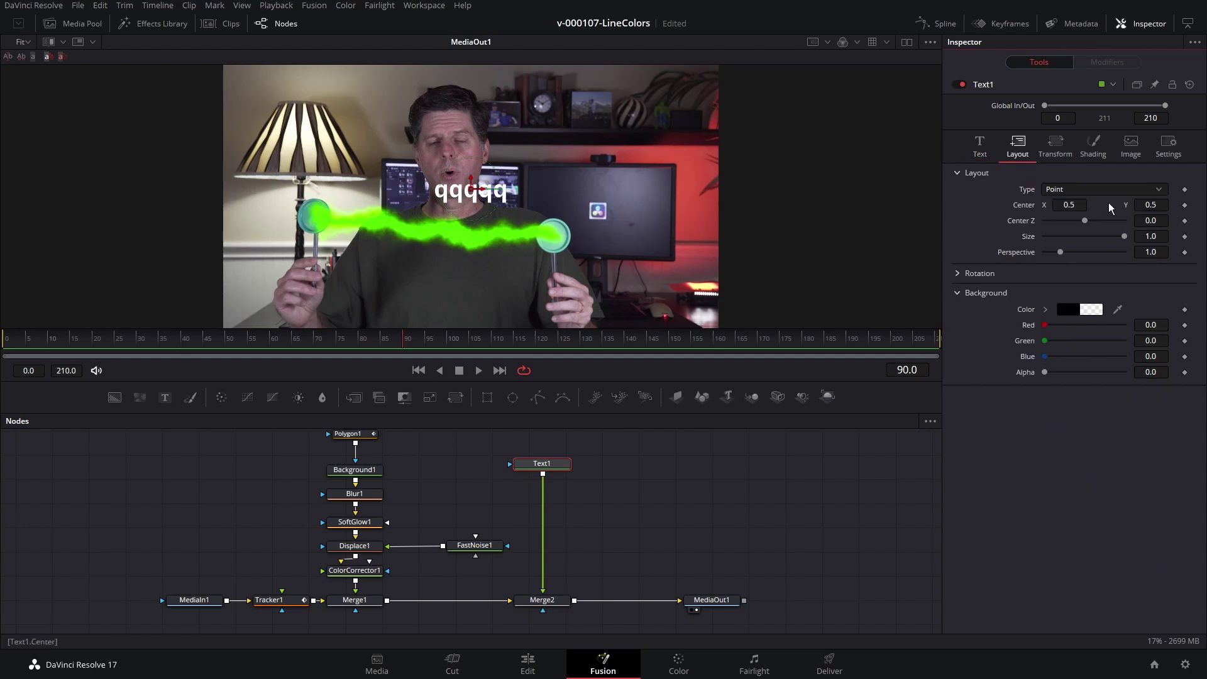
Move Text1's placeholder text up above the man's head and add an expression to its text content.
drag(1150, 203, 1150, 182)
click(984, 151)
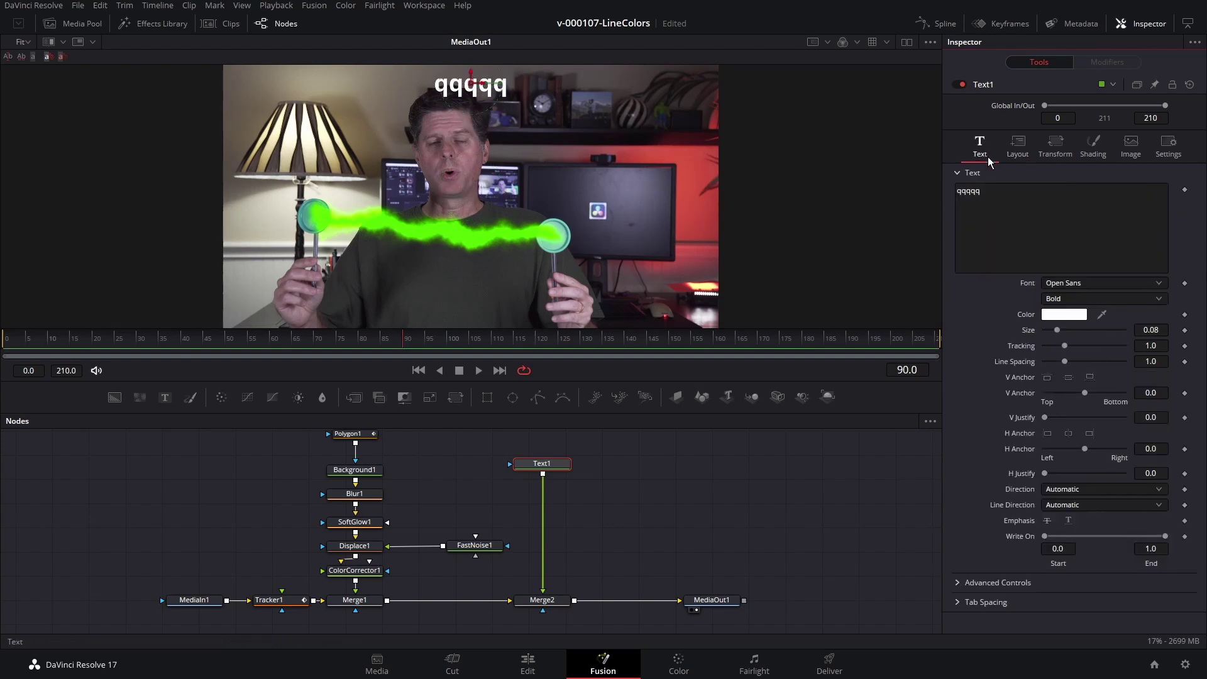
right_click(996, 196)
click(1053, 442)
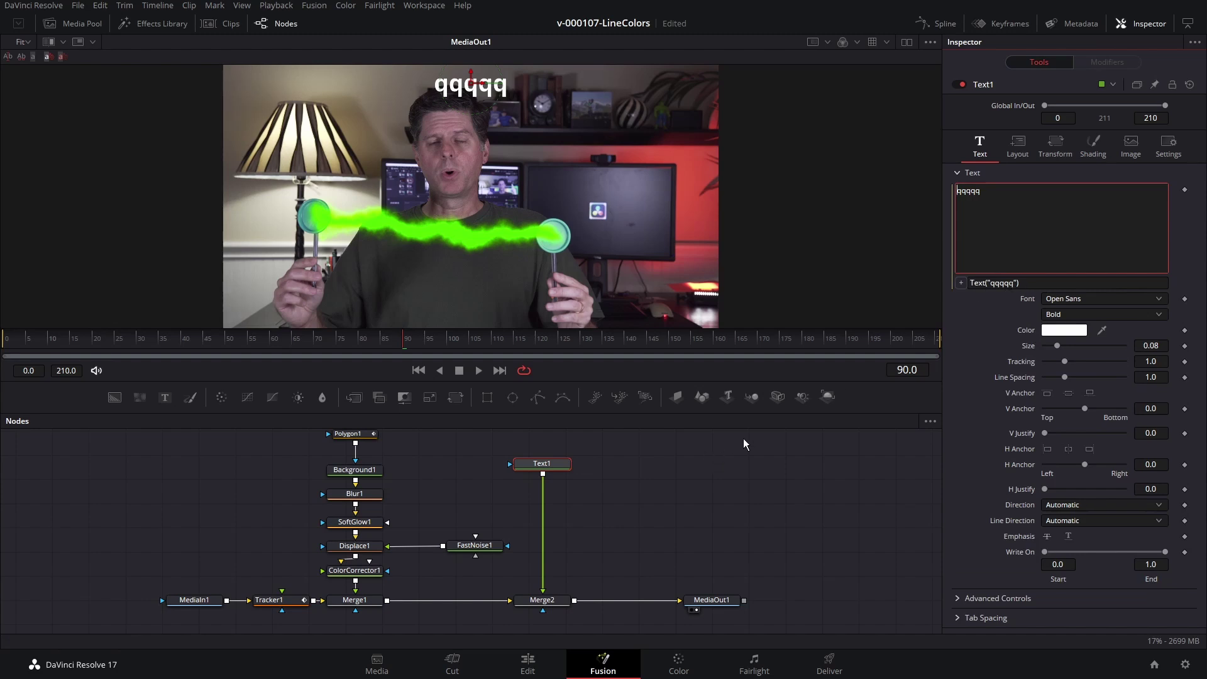
Copy the complete math.sqrt distance formula from Notepad and apply it as Text1's text expression in Fusion.
key(alt+Tab)
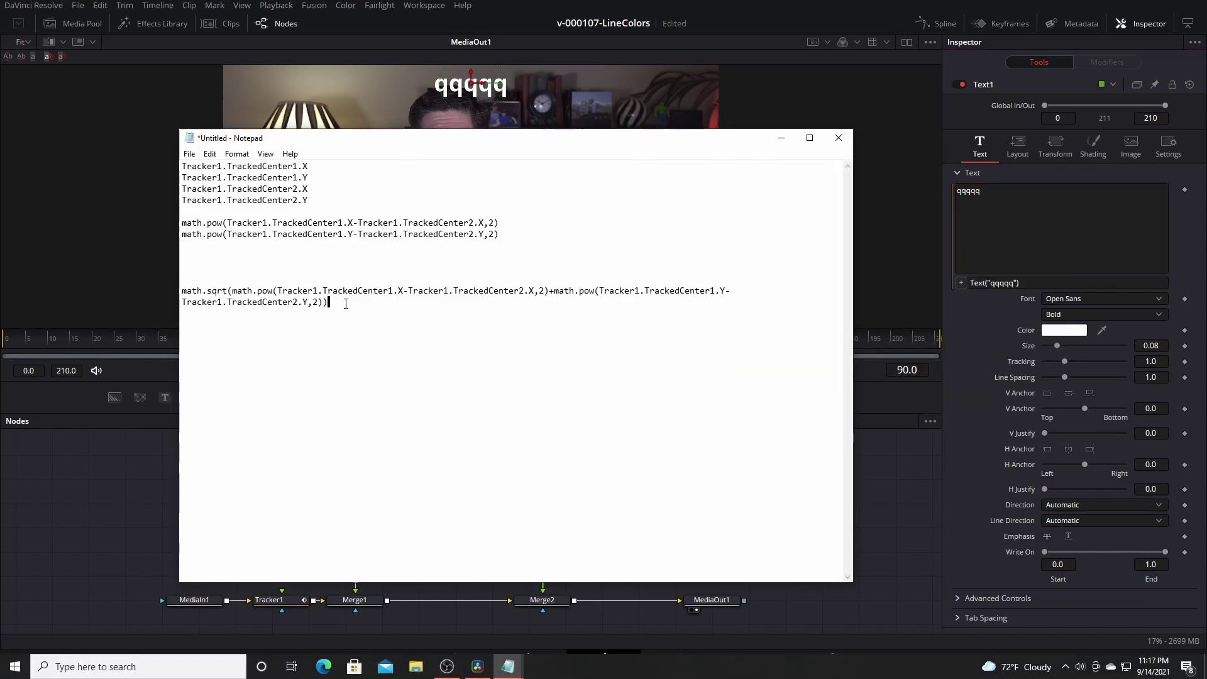
drag(329, 302, 182, 290)
click(271, 308)
drag(271, 308, 181, 290)
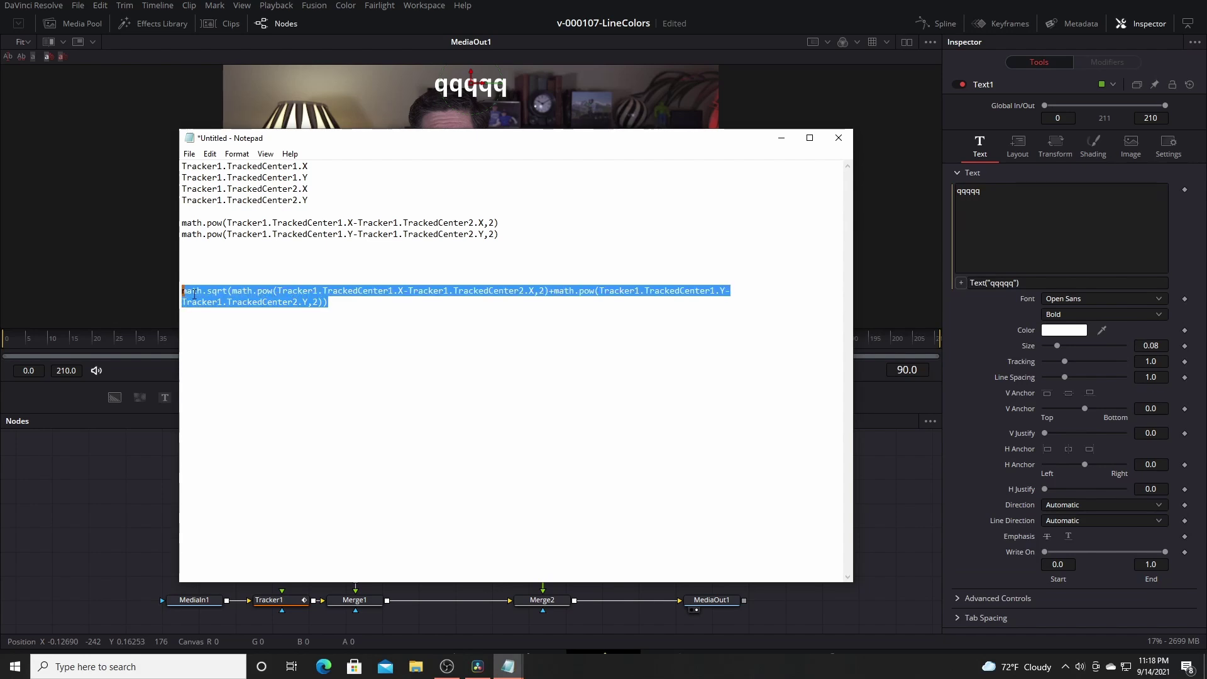
key(ctrl+c)
key(alt+Tab)
key(ctrl+a)
key(ctrl+v)
key(Return)
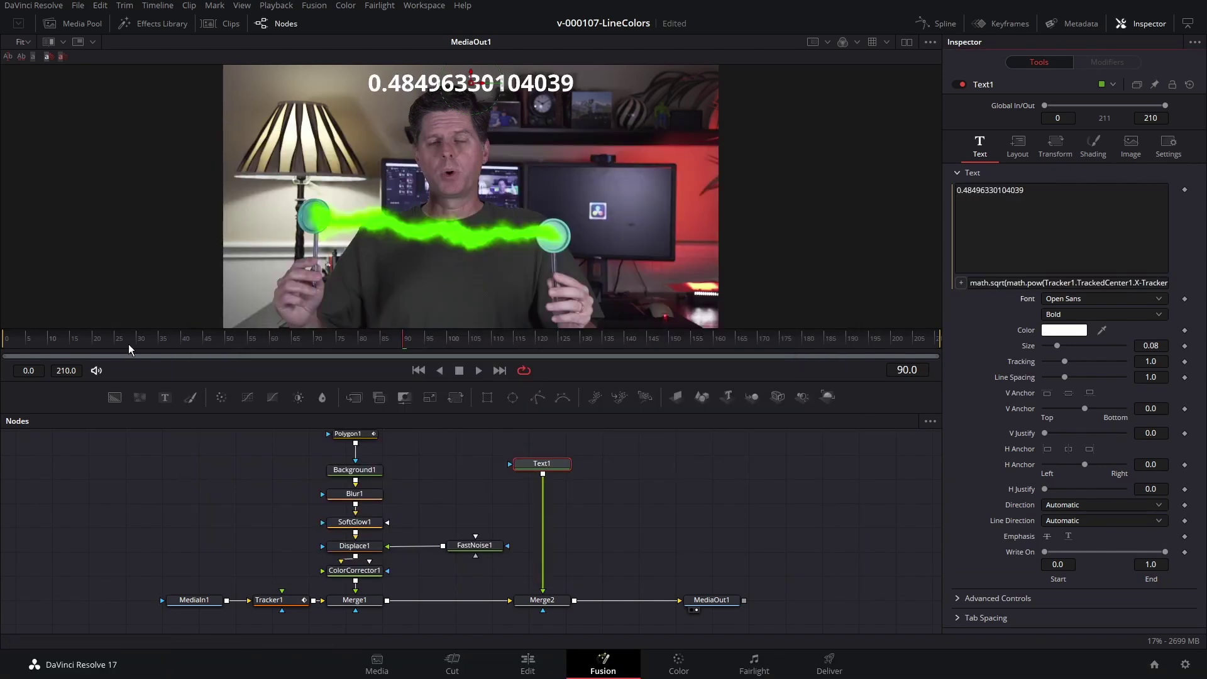
Play back an early and a later section of the clip to check the distance readout as the discs move.
click(100, 344)
key(space)
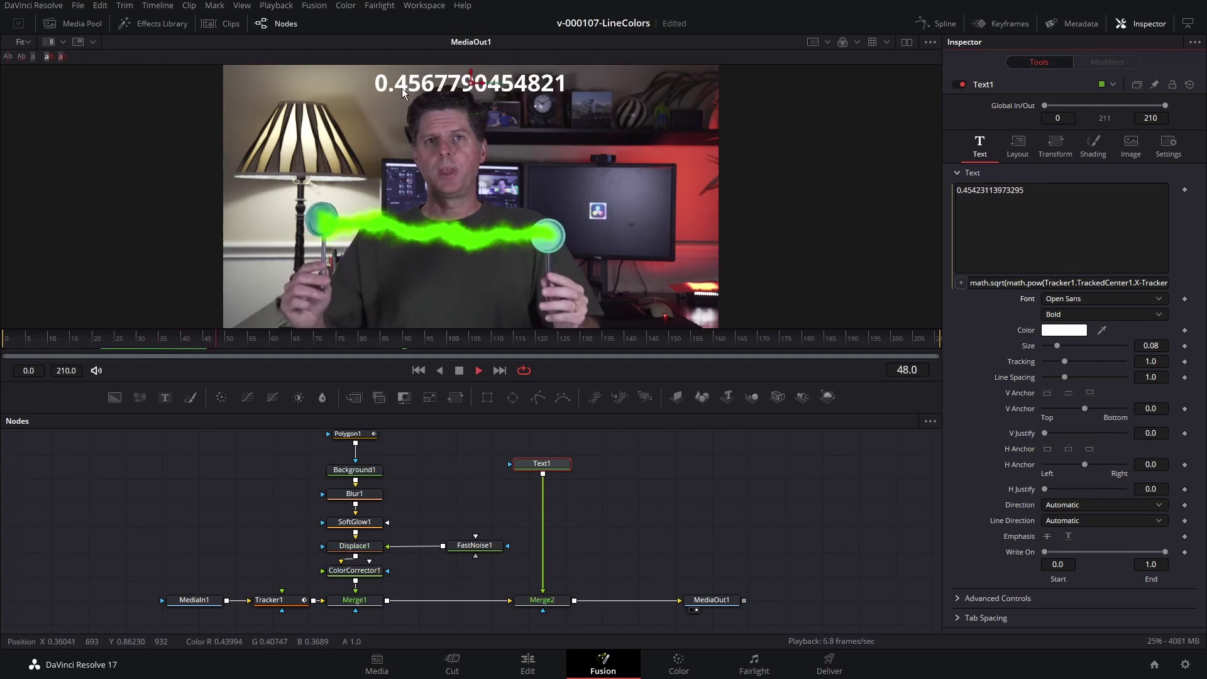
click(568, 344)
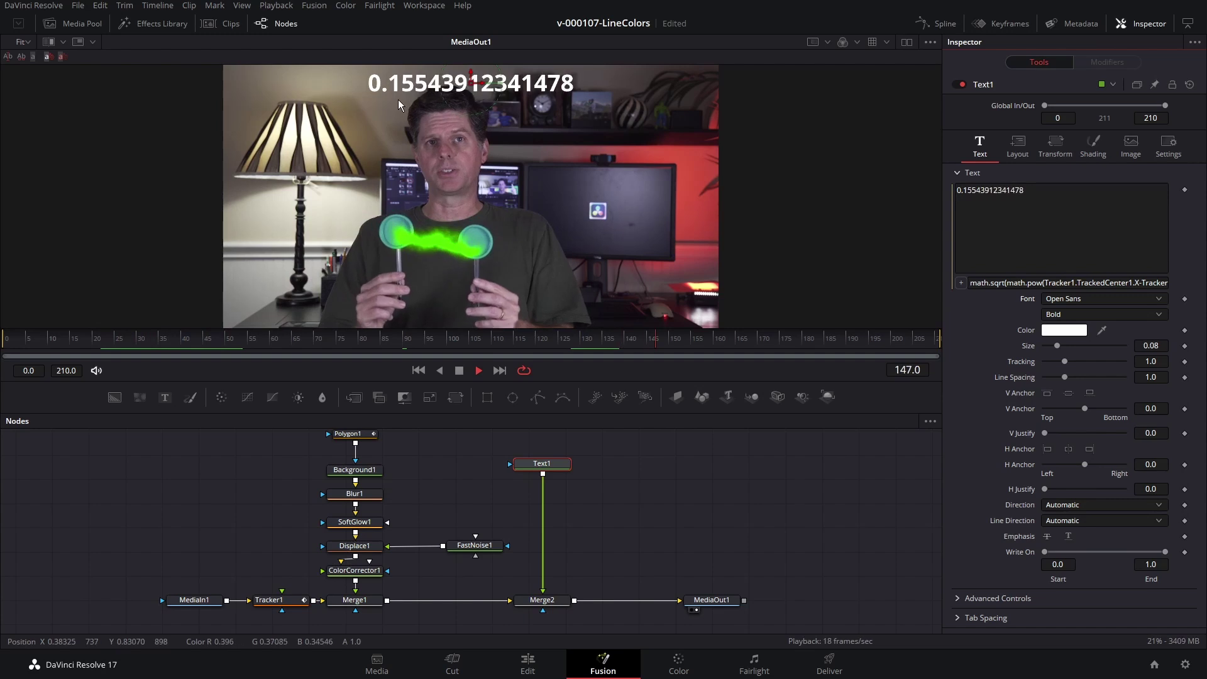
key(space)
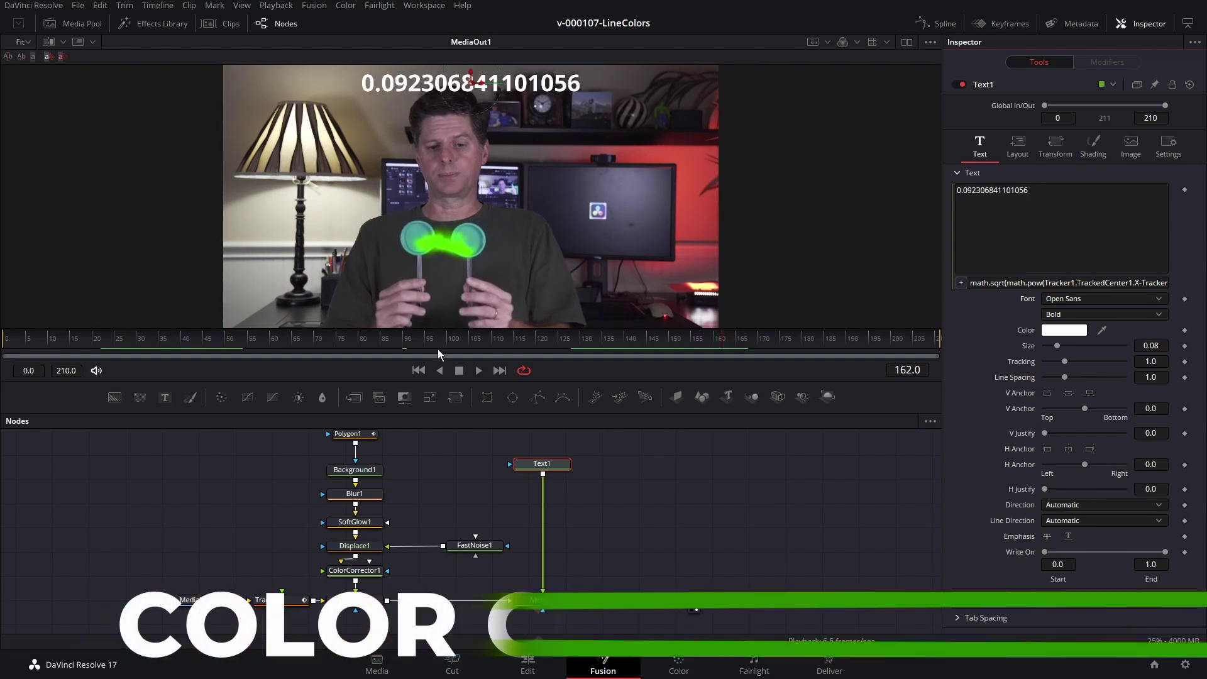
Go to frame 99 and shift ColorCorrector1's hue so the beam turns blue.
click(444, 344)
click(360, 572)
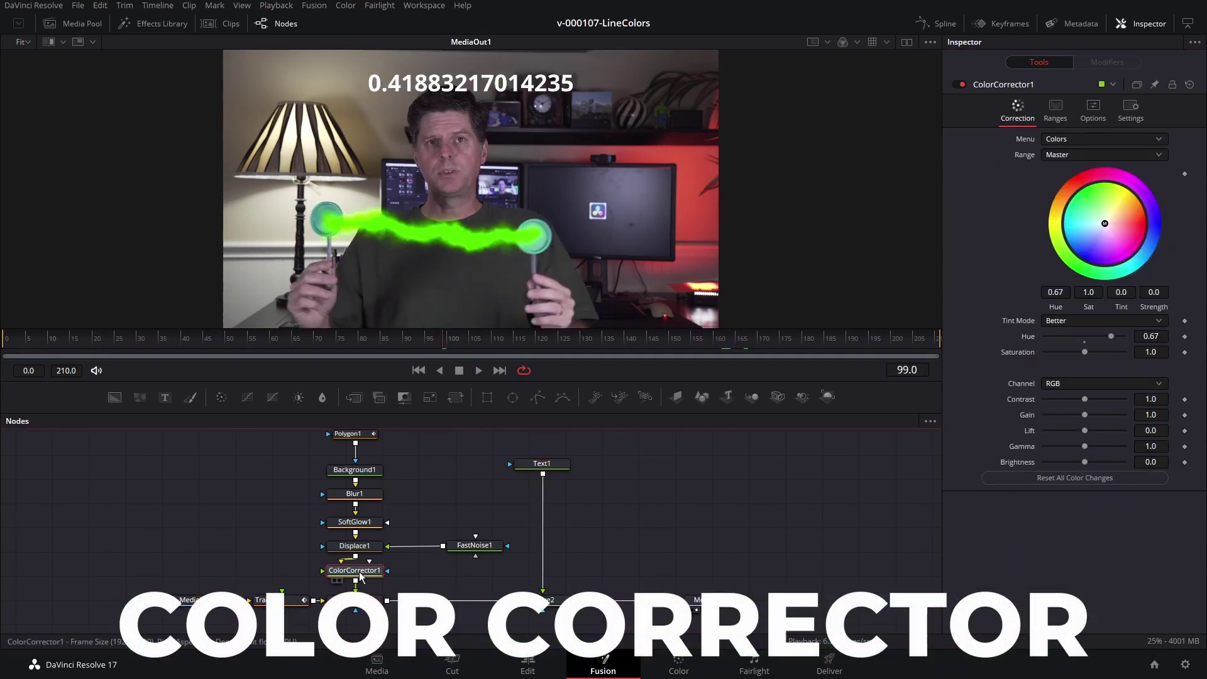
mouse_move(1102, 335)
mouse_down()
mouse_move(1077, 337)
mouse_move(1136, 337)
mouse_move(1084, 336)
mouse_up()
Select Text1 and scrub to frame 165 to read the distance where the discs are closest.
click(542, 463)
click(535, 339)
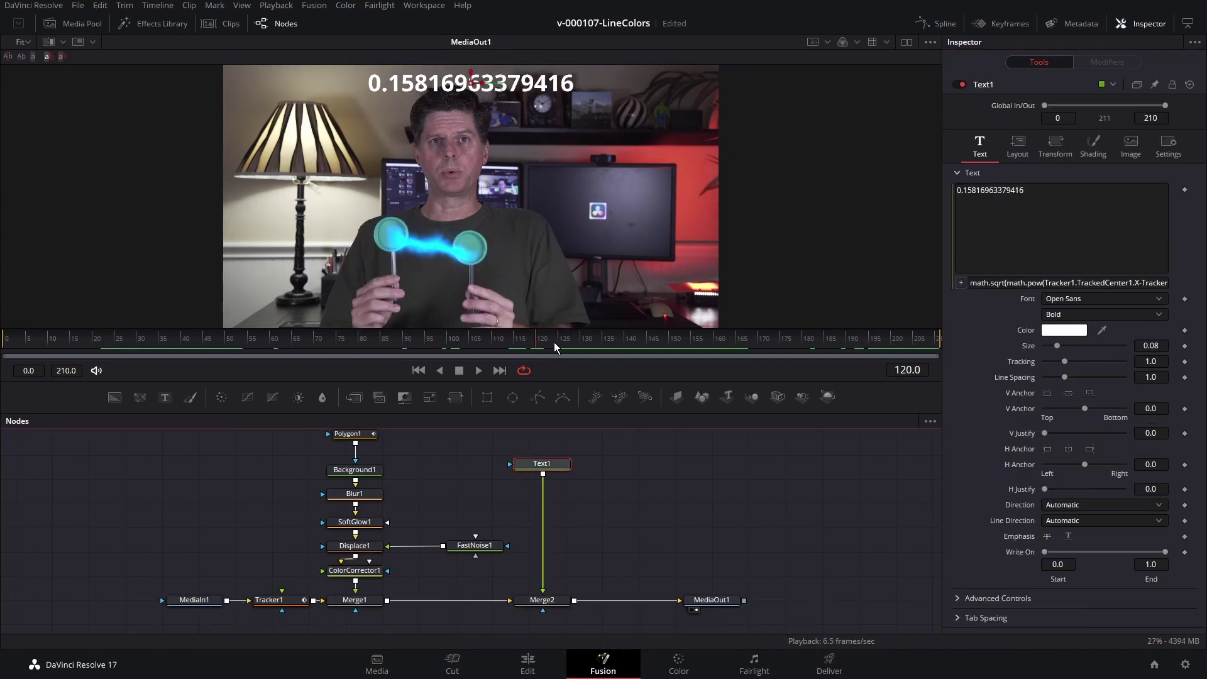
drag(554, 342, 738, 344)
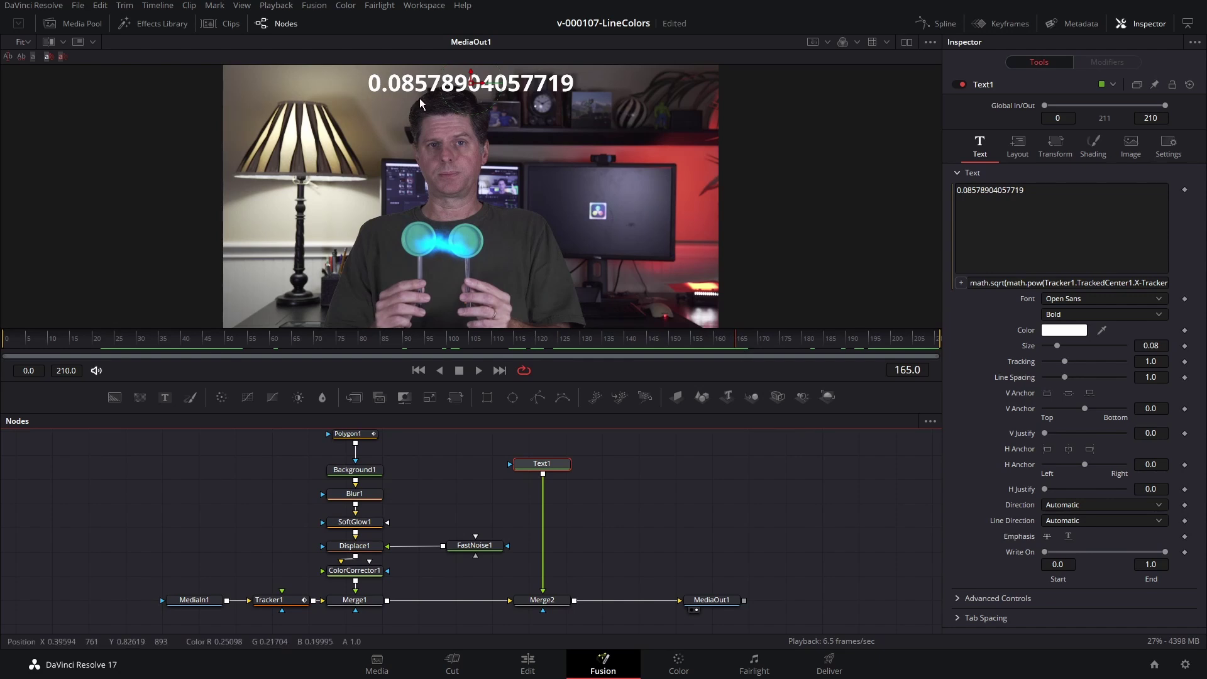
In Notepad, subtract .085 from the square root formula and enclose the whole expression in parentheses.
key(alt+Tab)
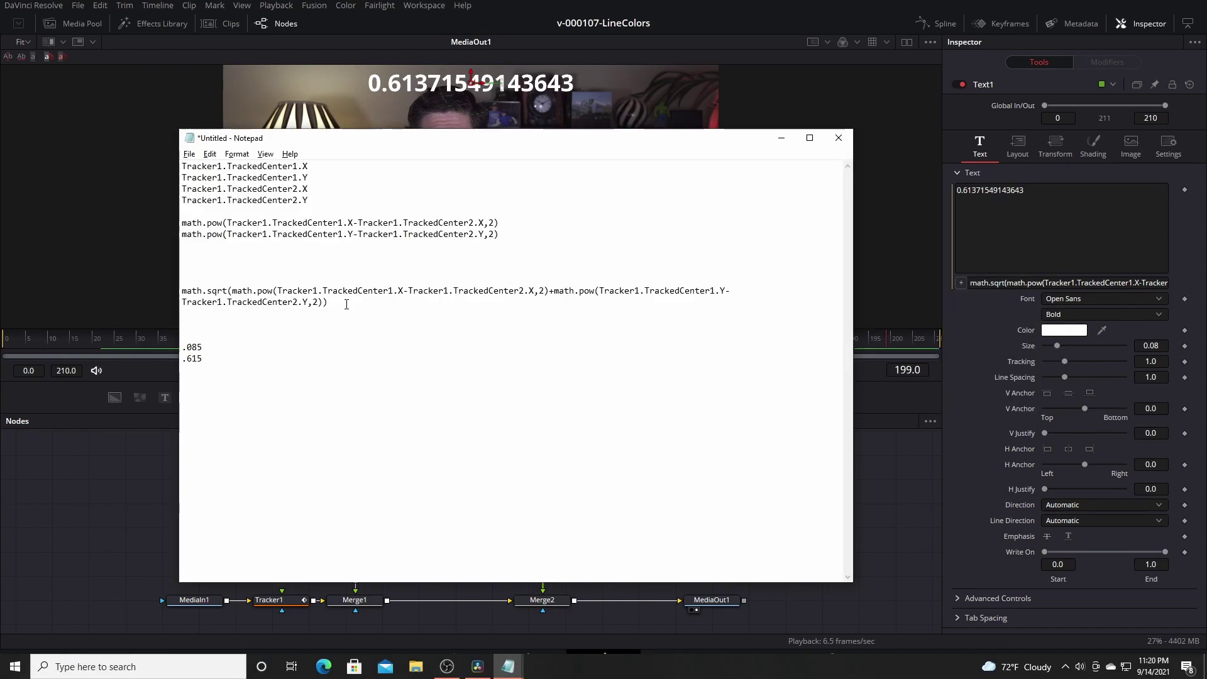
triple_click(346, 304)
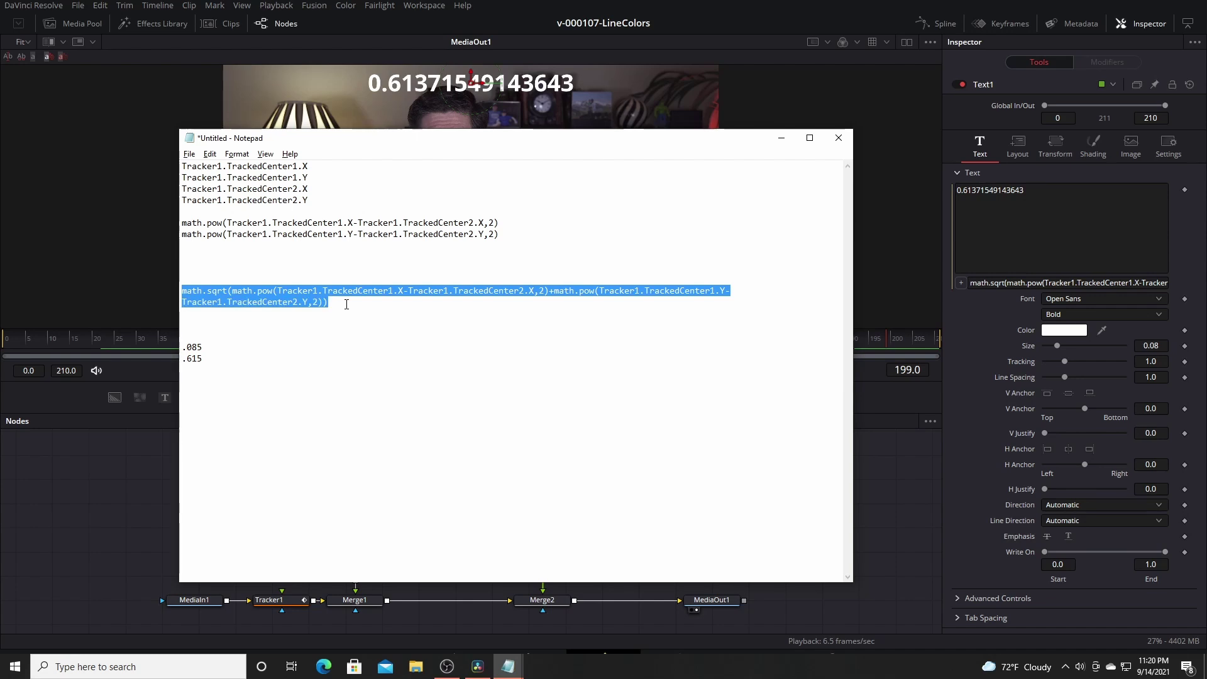
key(Left)
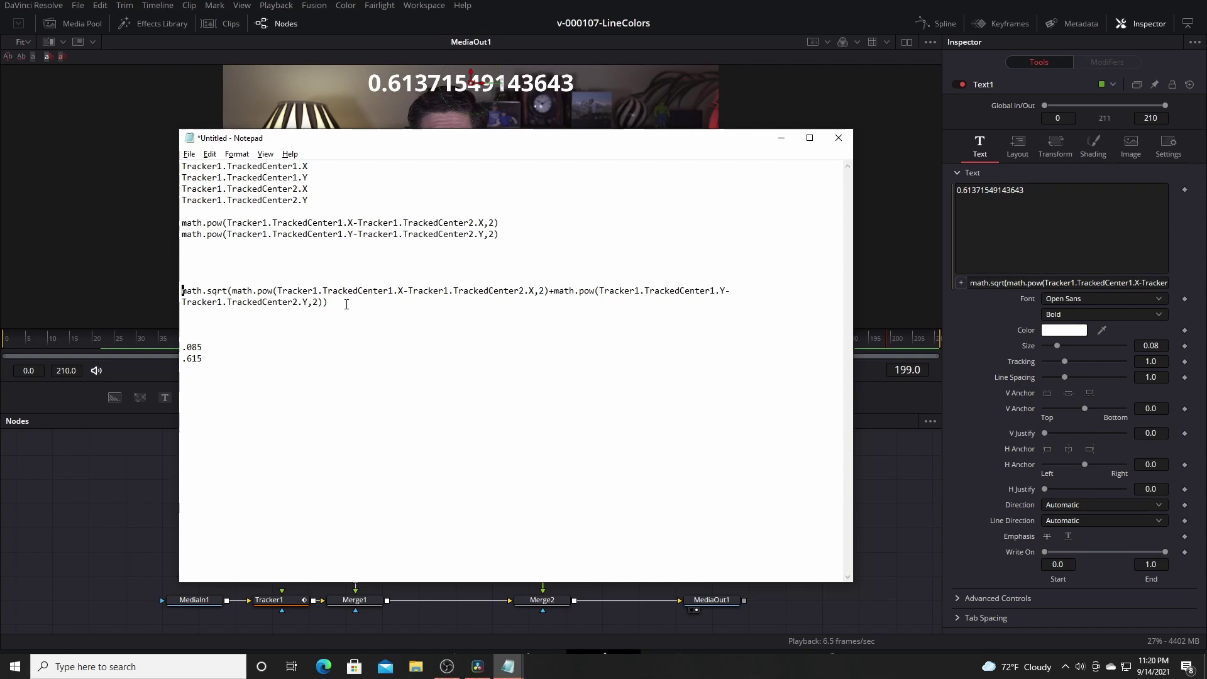
text(()
key(Down)
key(End)
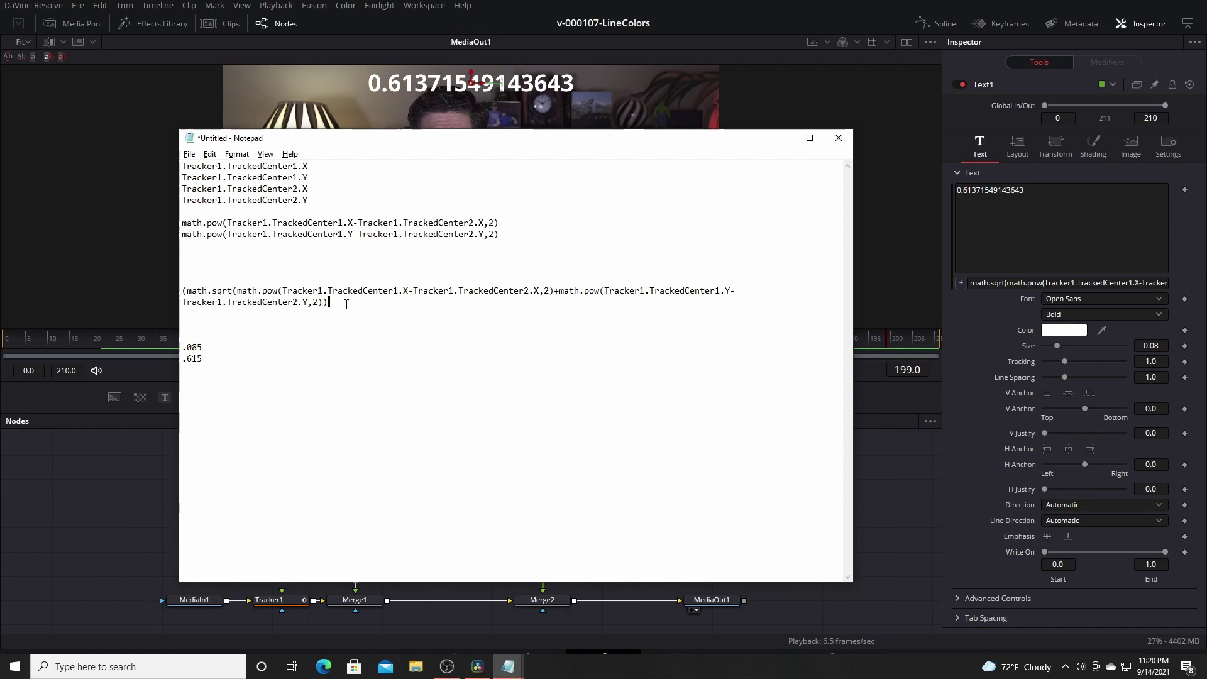
text(-.085))
Replace Text1's expression in Fusion with the formula minus .085 and compare the values at frames 165 and 198.
key(alt+Tab)
key(ctrl+a)
key(ctrl+v)
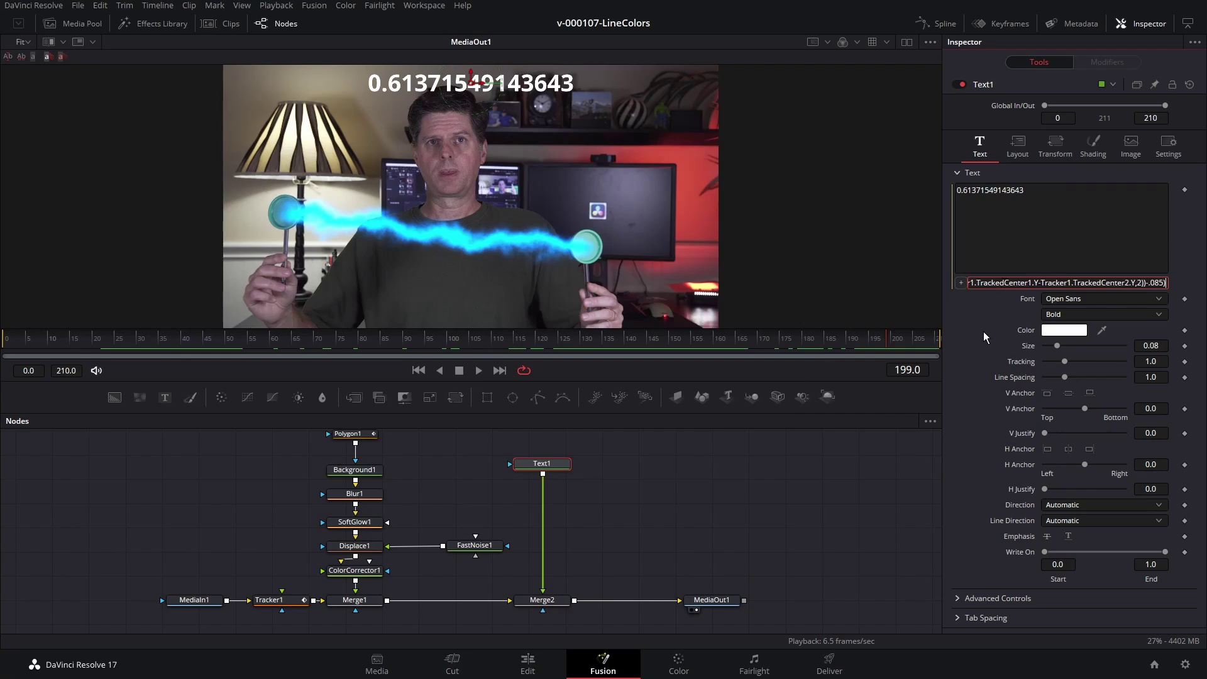
key(Return)
drag(629, 339, 742, 341)
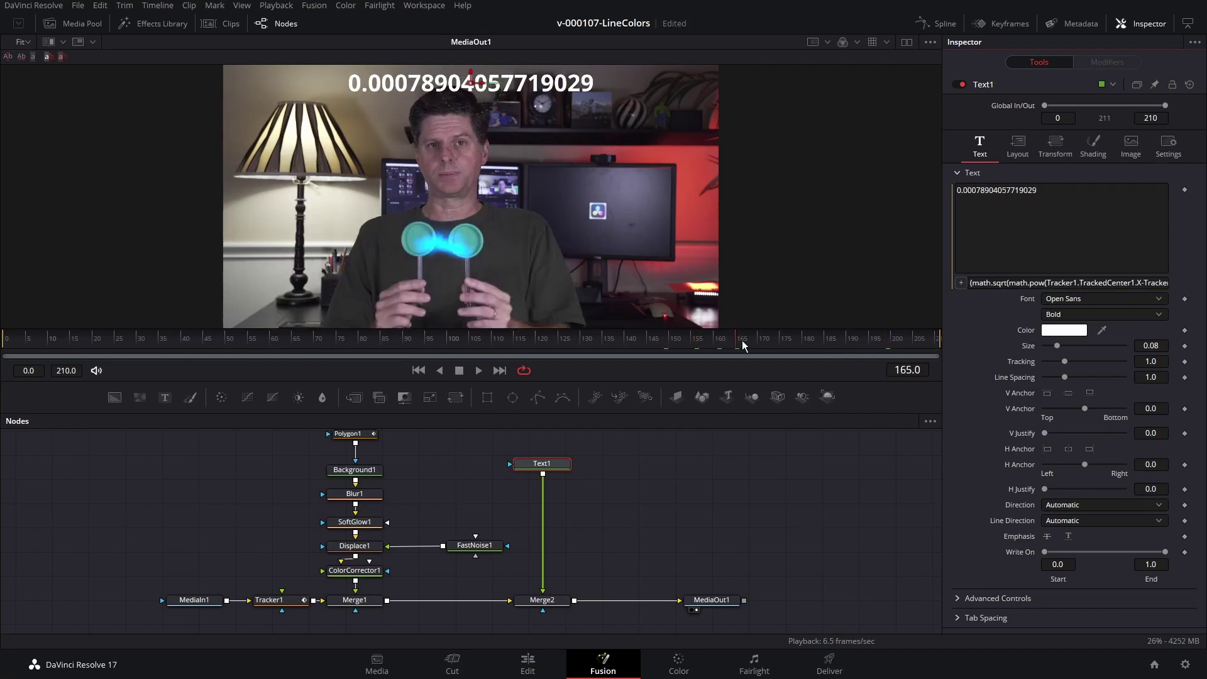
click(863, 340)
drag(864, 338, 883, 337)
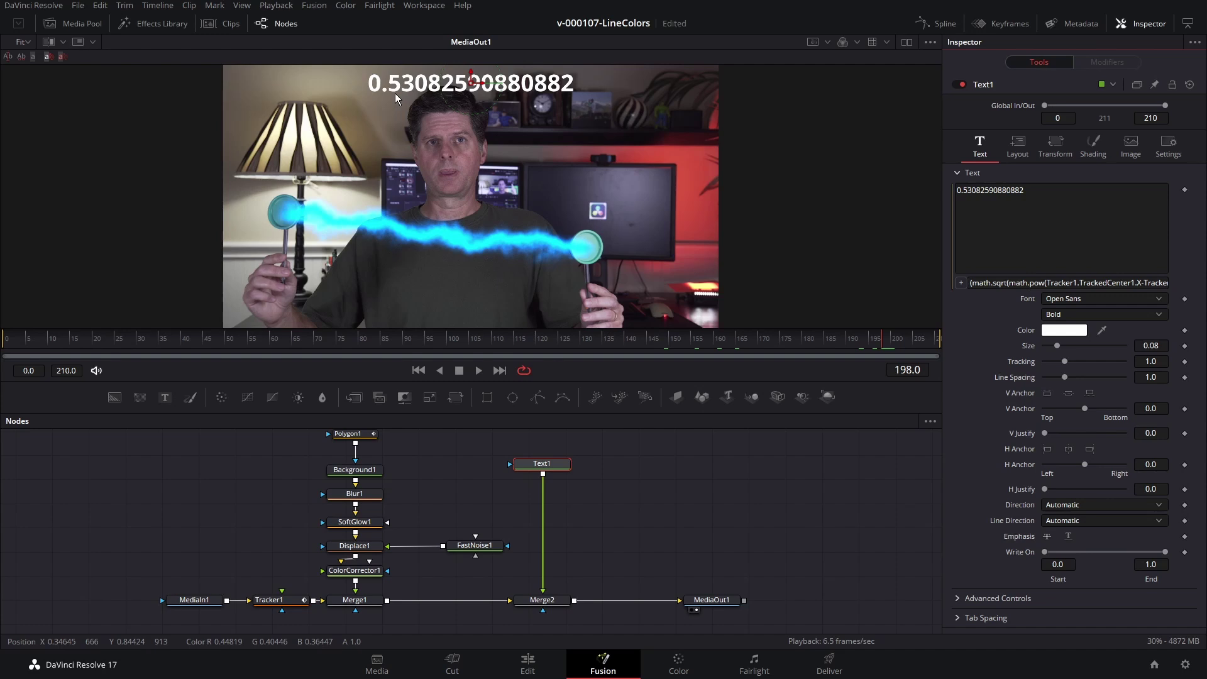
In Notepad, append /.54 to the distance formula and select the entire formula for copying.
key(alt+Tab)
click(390, 333)
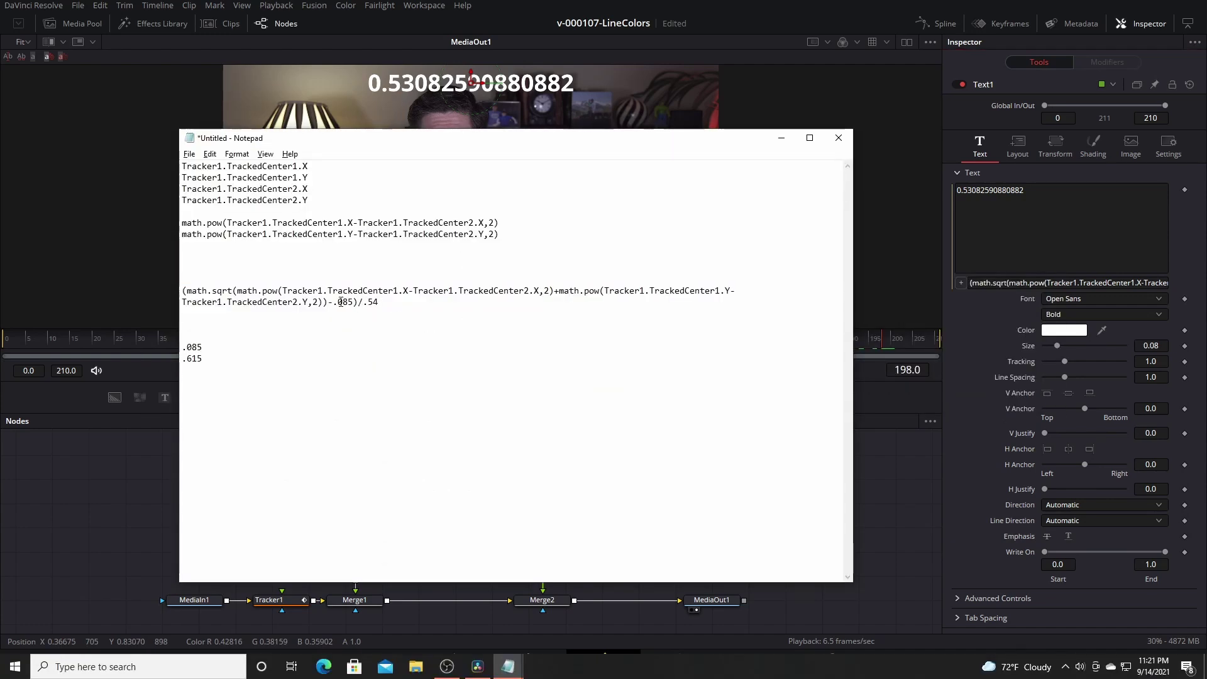
drag(379, 302, 168, 283)
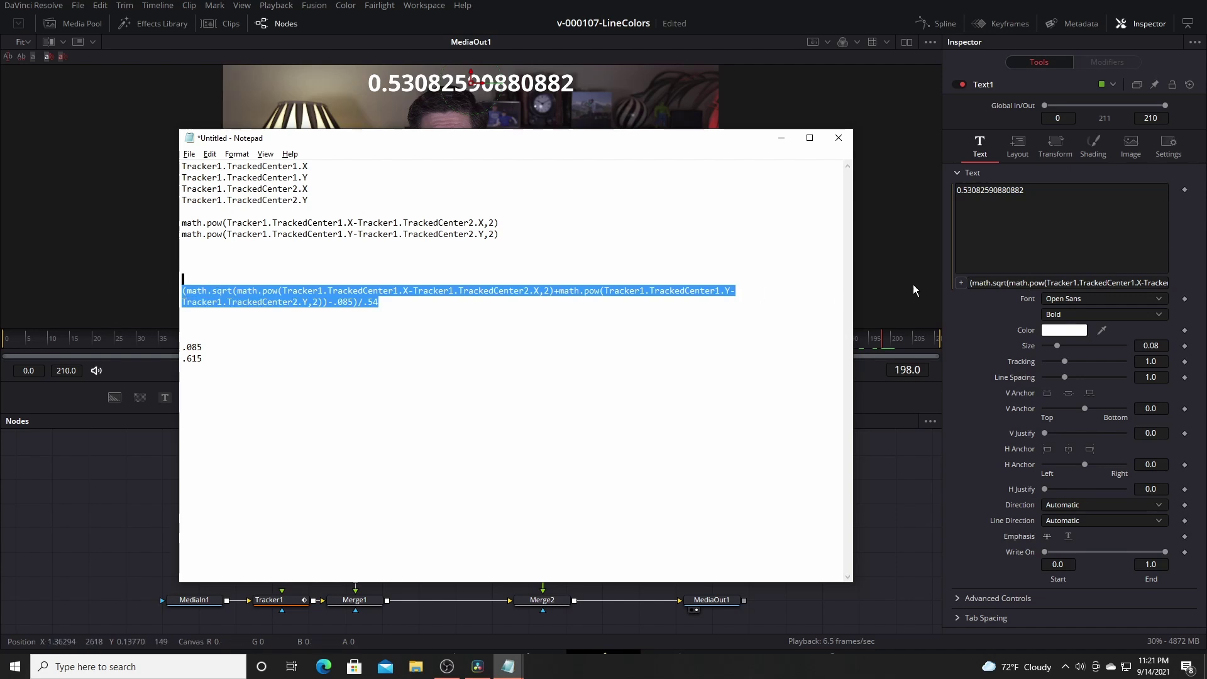
Replace Text1's expression in Fusion with the formula divided by .54 and scrub the timeline to check its range.
click(991, 283)
key(ctrl+a)
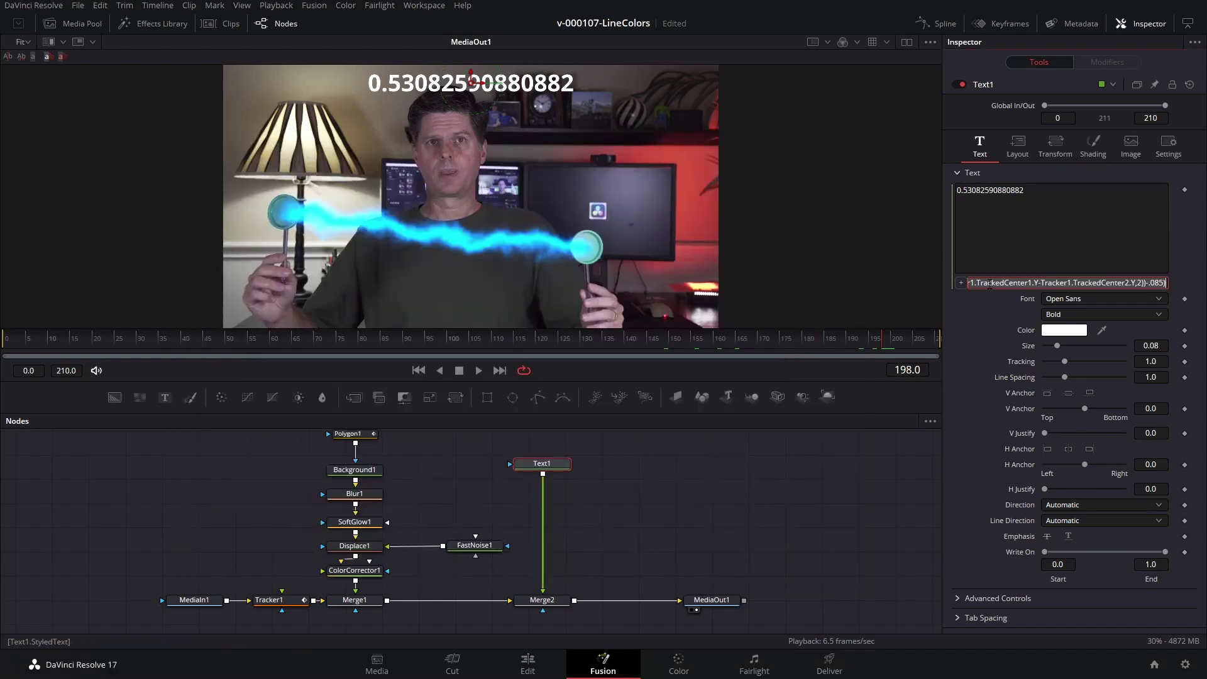
key(ctrl+v)
key(Return)
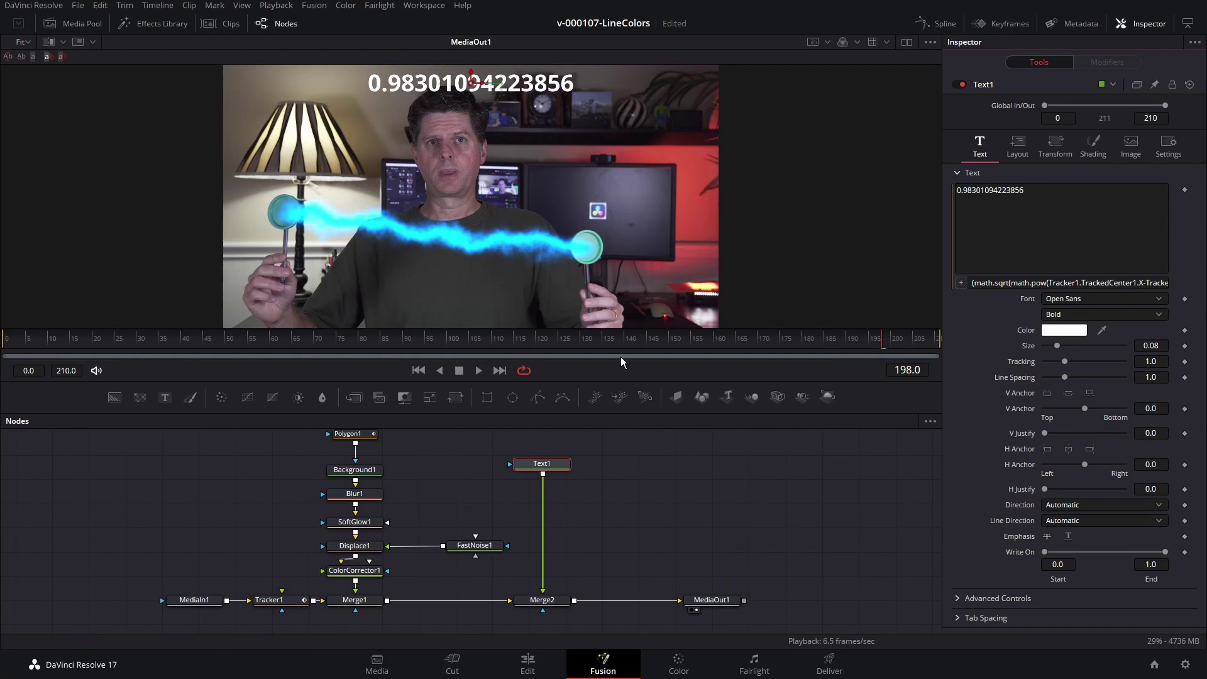
drag(631, 341, 729, 338)
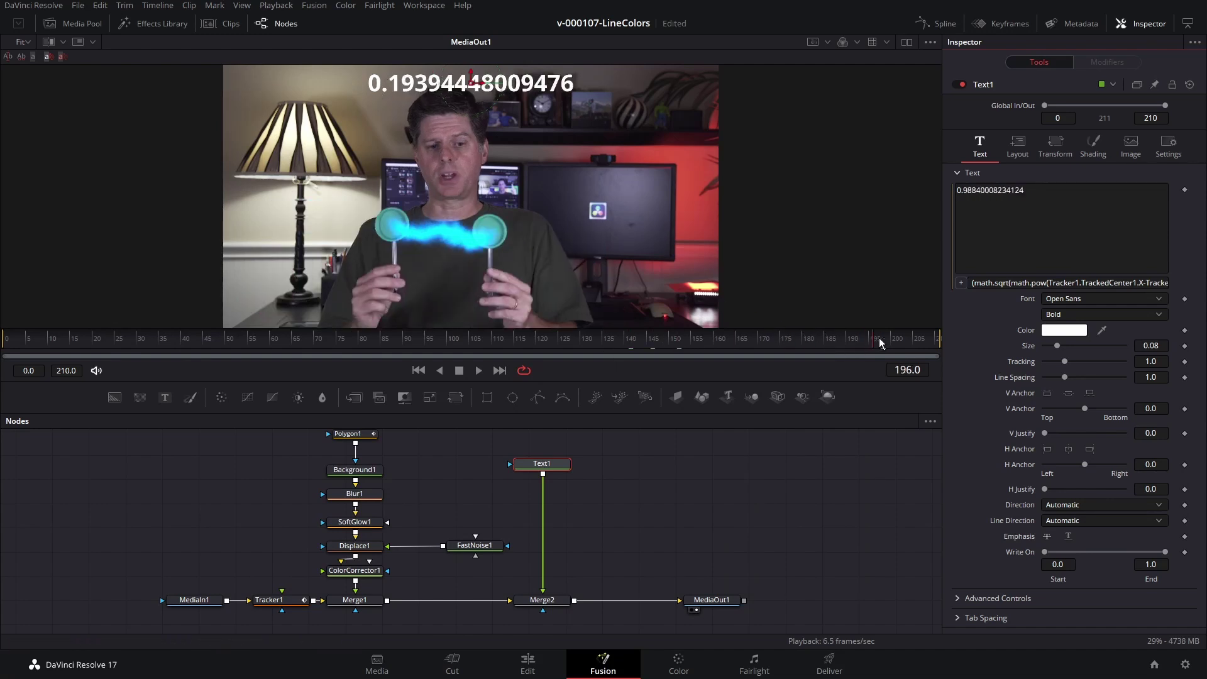
drag(880, 340, 881, 340)
Drive ColorCorrector1's Hue with an expression holding the copied distance formula and play back the beam's colour change.
click(359, 570)
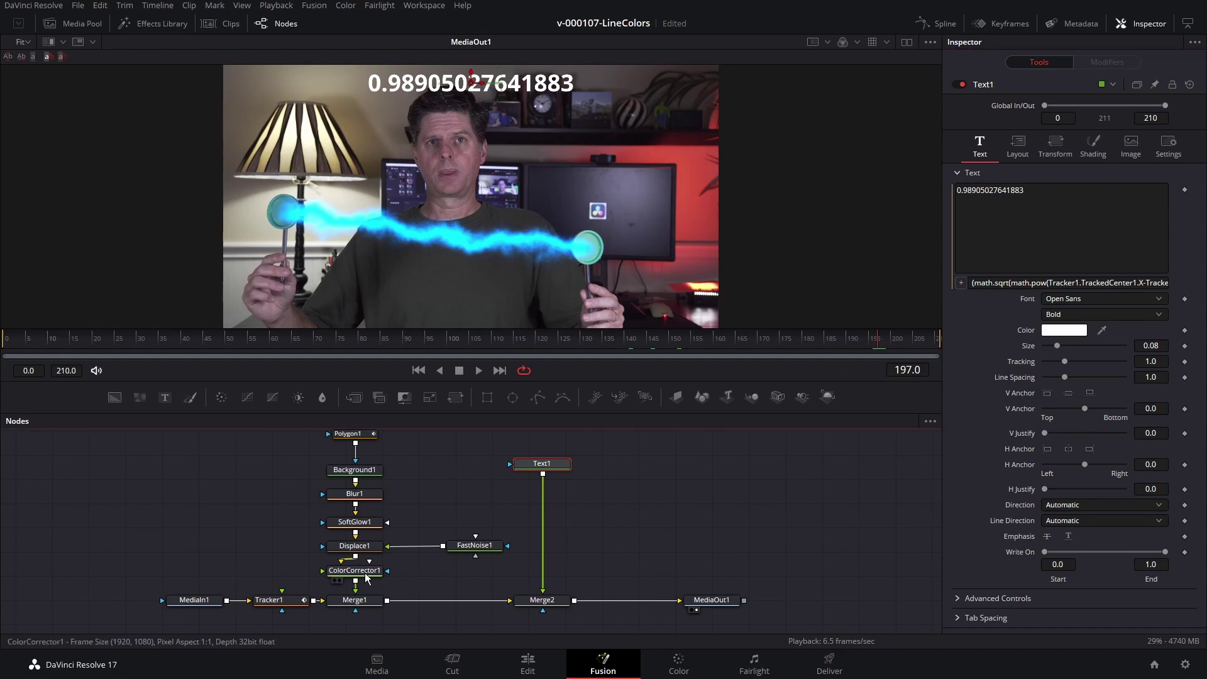
mouse_move(1083, 336)
mouse_down()
mouse_move(1103, 337)
mouse_move(1088, 340)
mouse_up()
right_click(1031, 343)
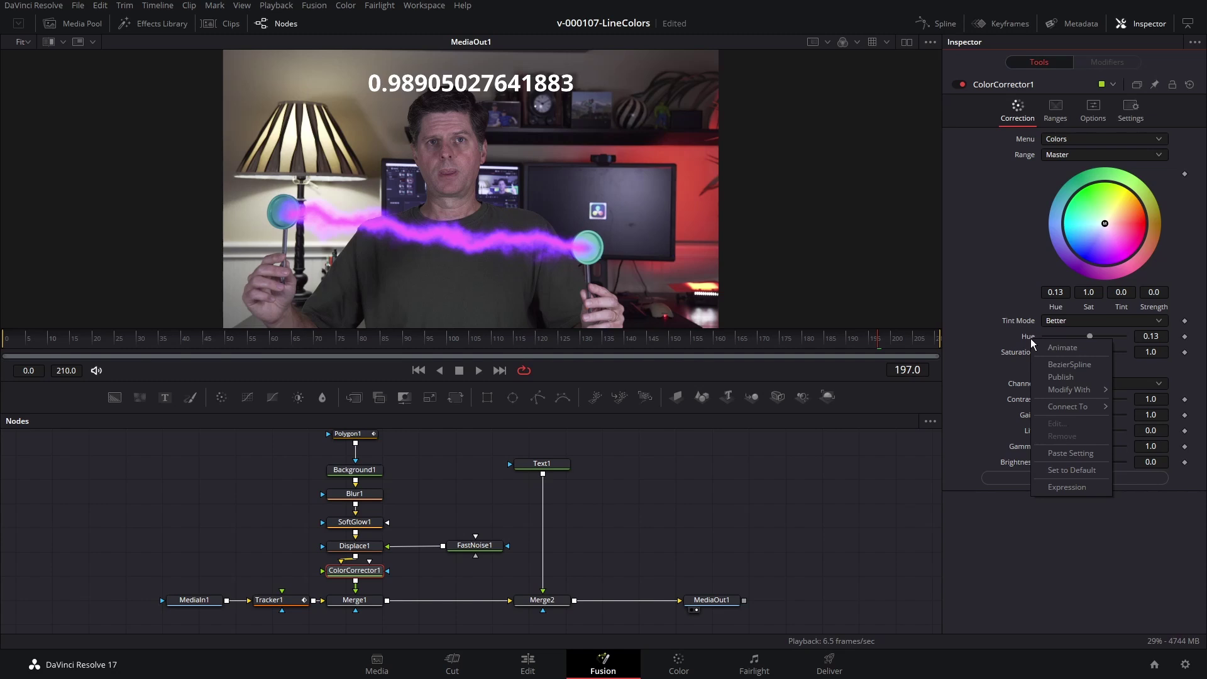
click(1067, 487)
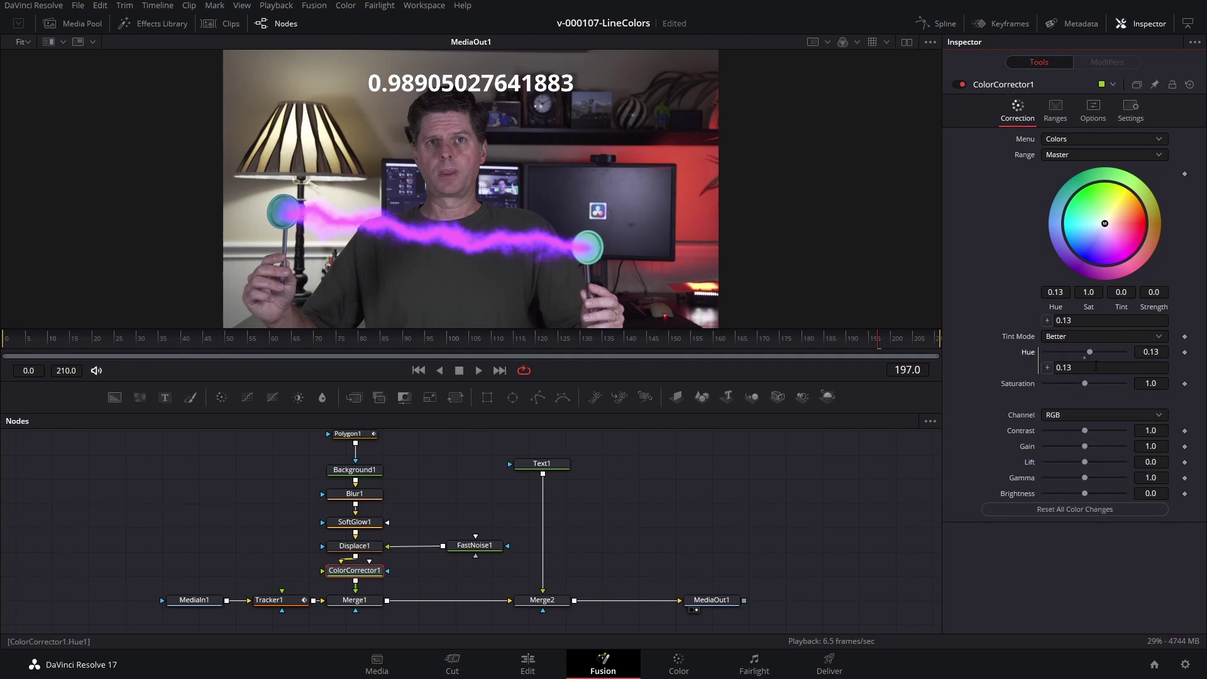
click(1095, 366)
key(ctrl+v)
key(Return)
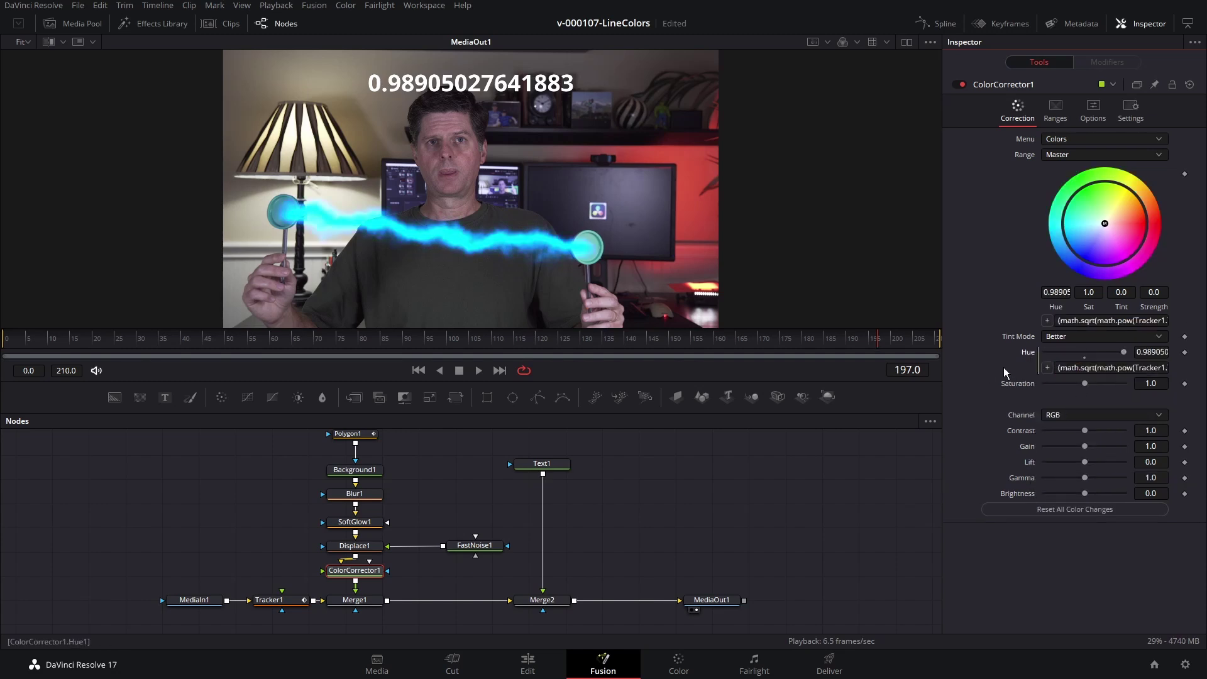
key(space)
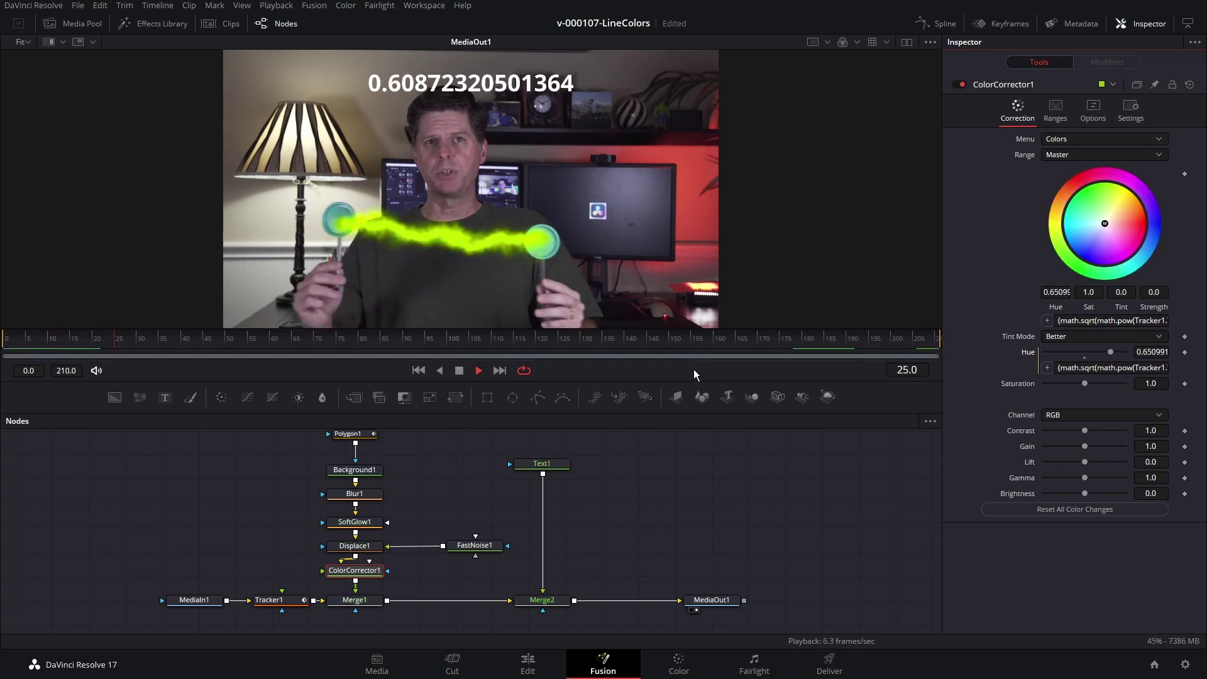
key(space)
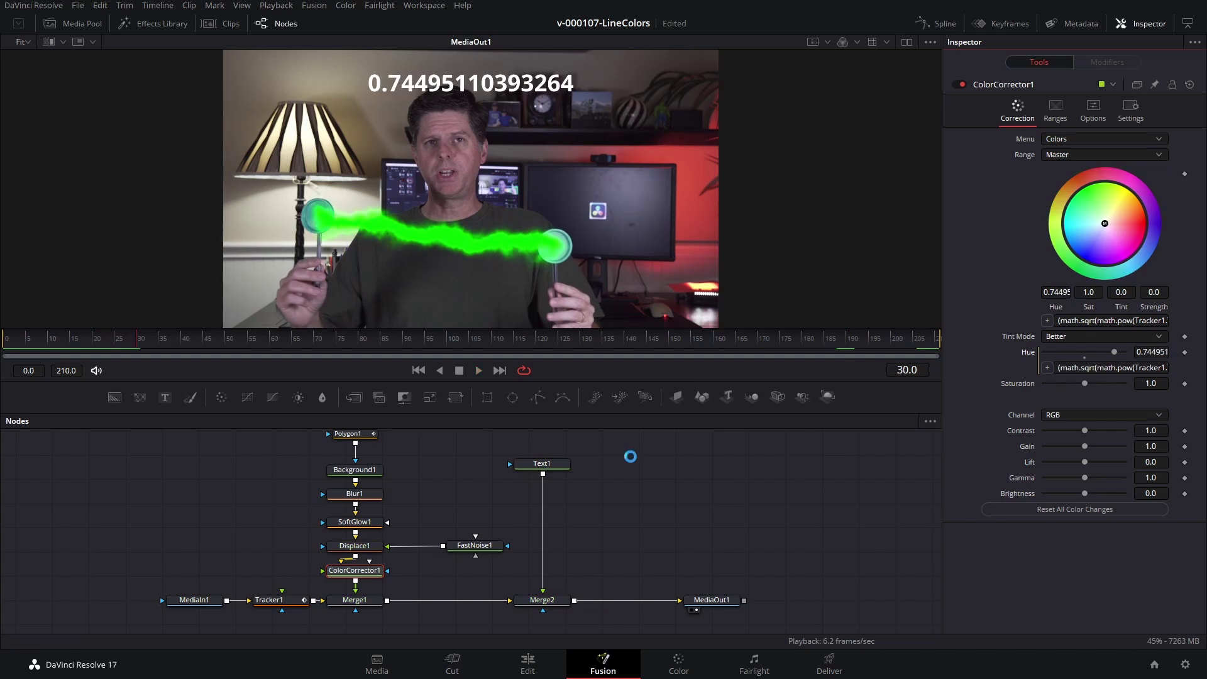
Add a custom number control named Distance to Polygon1, using SliderControl as its input control.
click(355, 445)
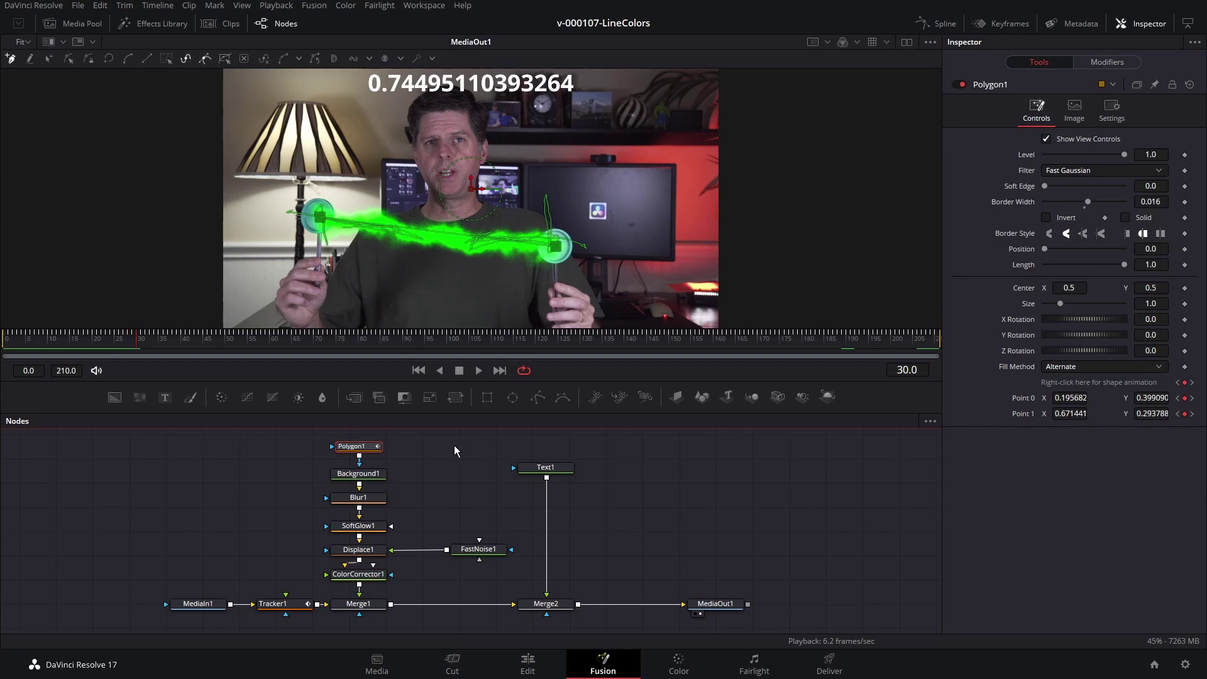
right_click(365, 447)
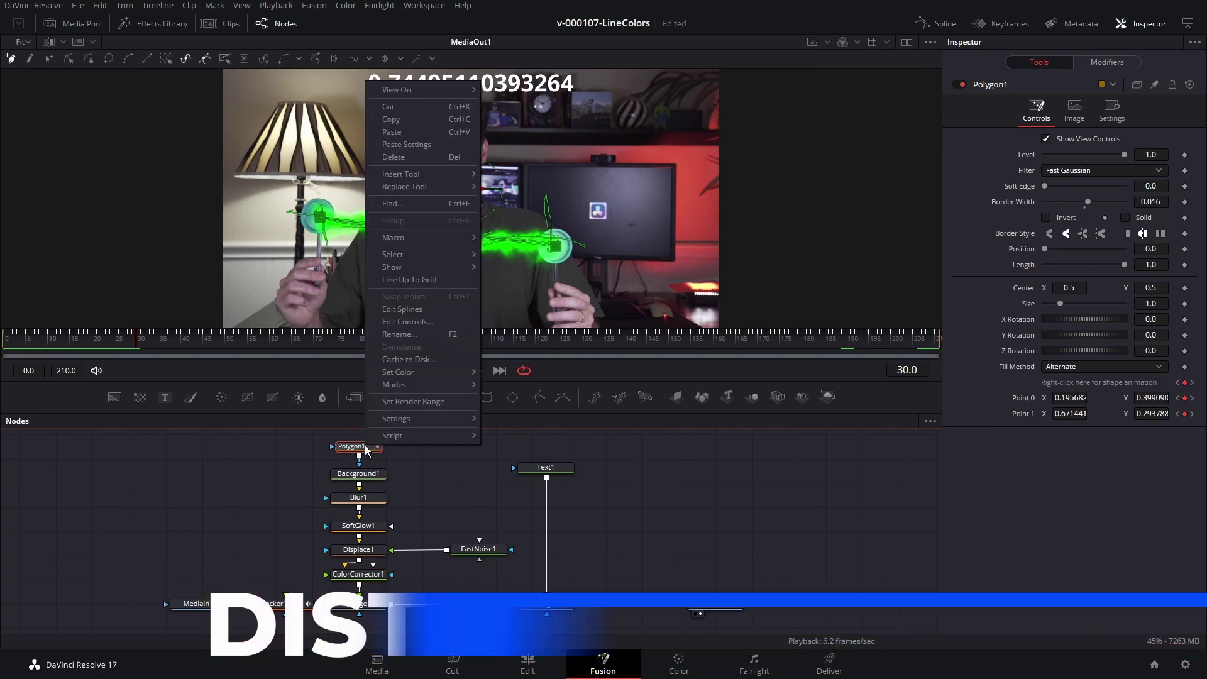
click(406, 322)
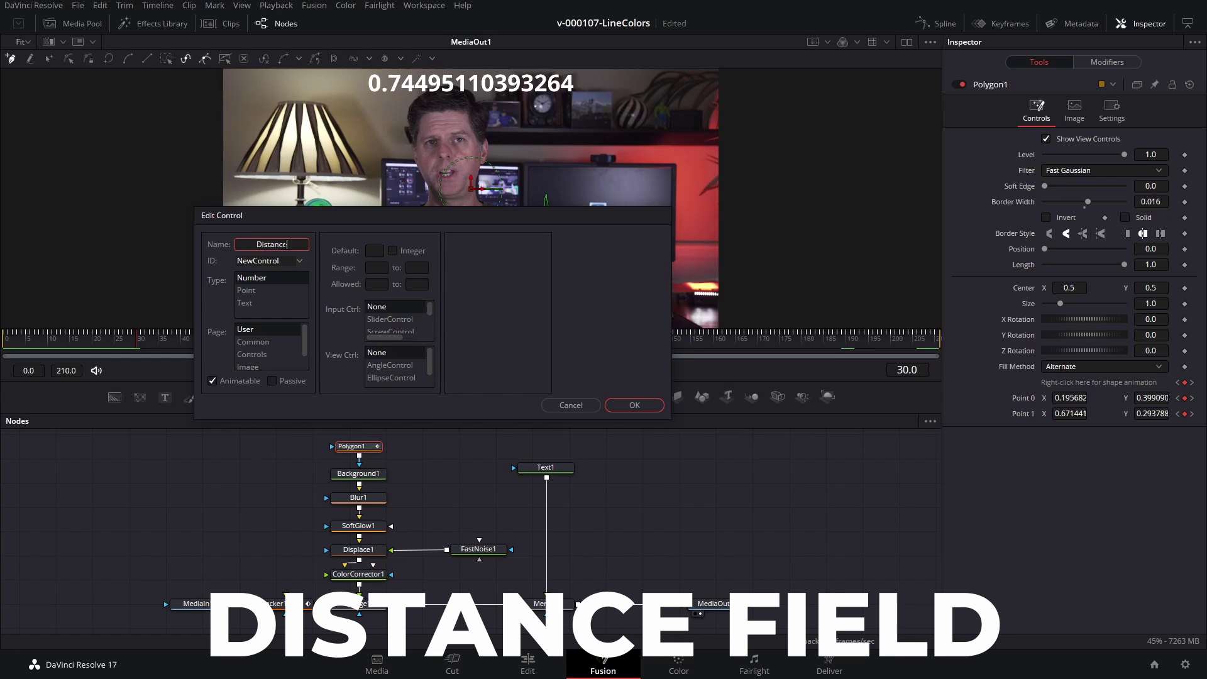
text(Distance)
click(388, 318)
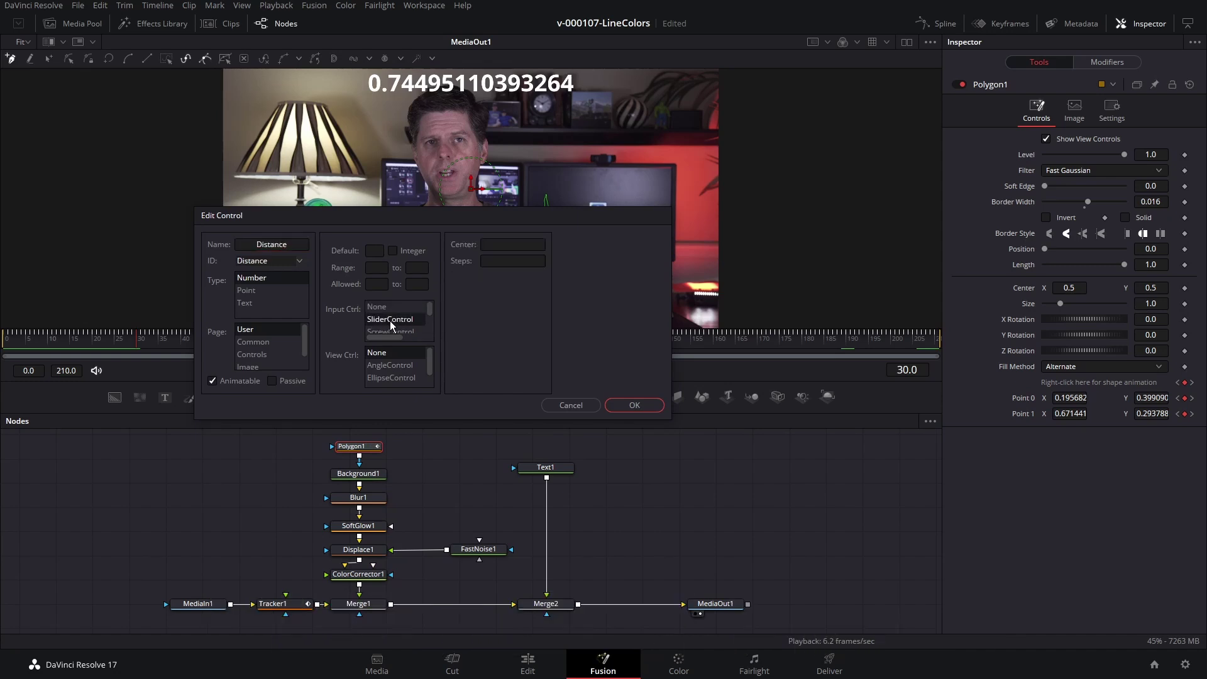
click(632, 406)
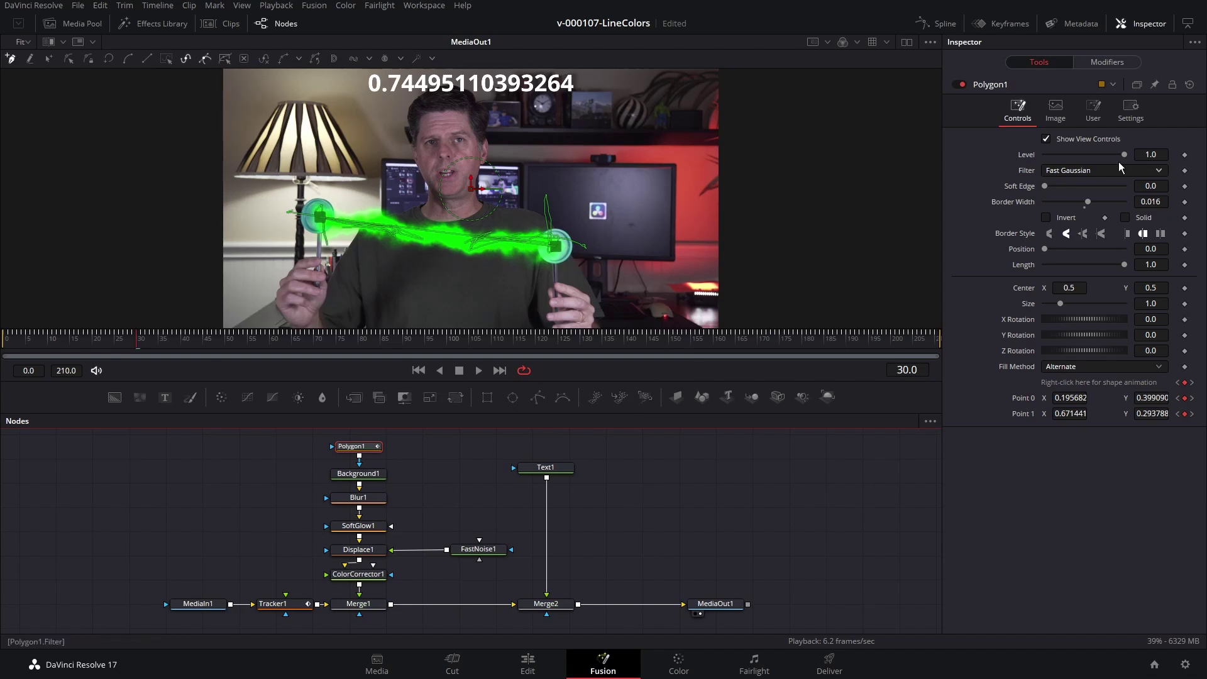
Give Polygon1's Distance control an expression containing the copied distance formula.
click(1095, 111)
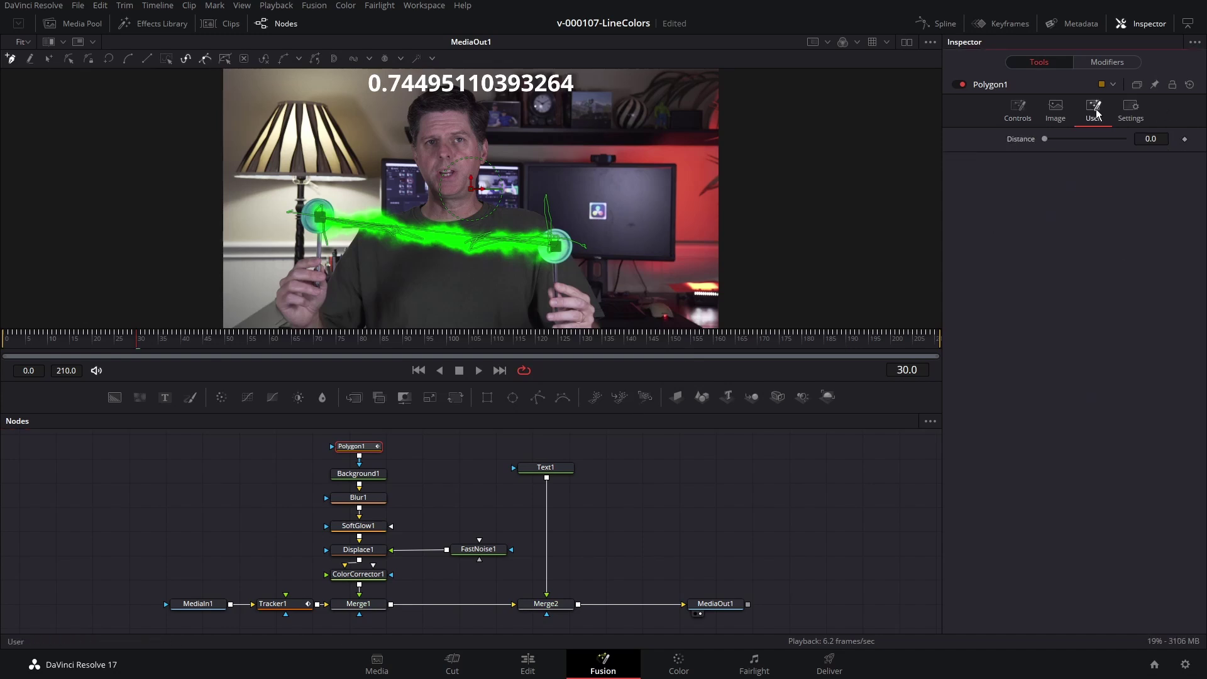
right_click(1018, 141)
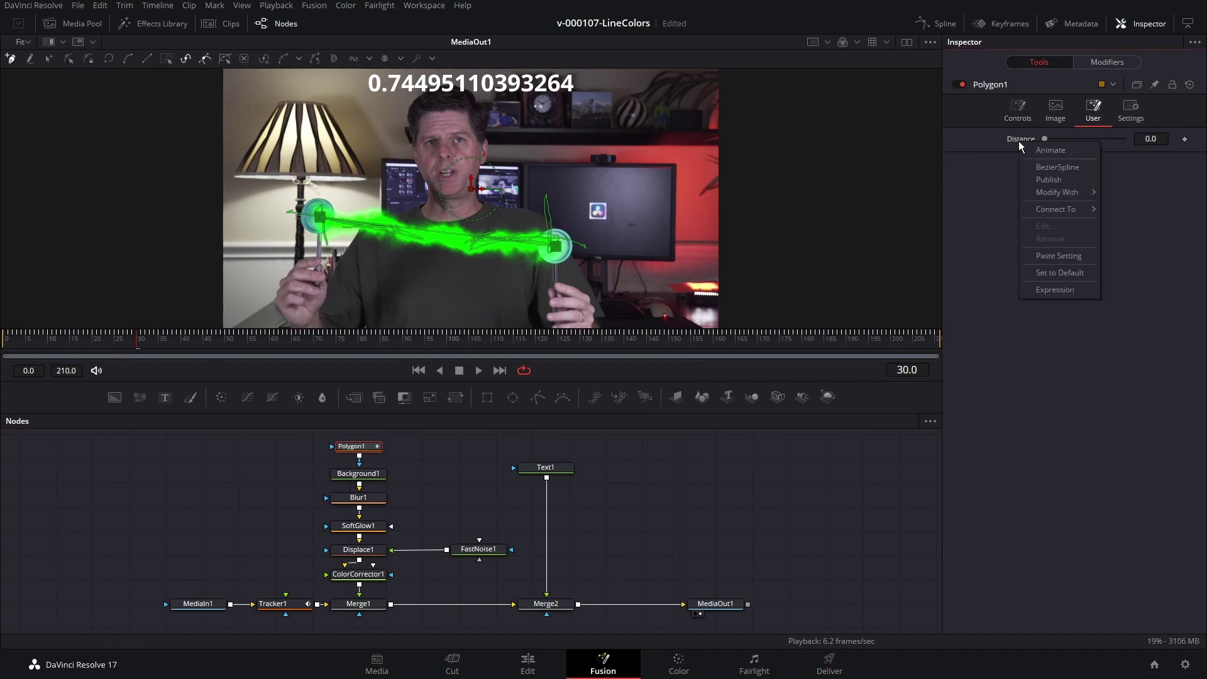
click(1060, 290)
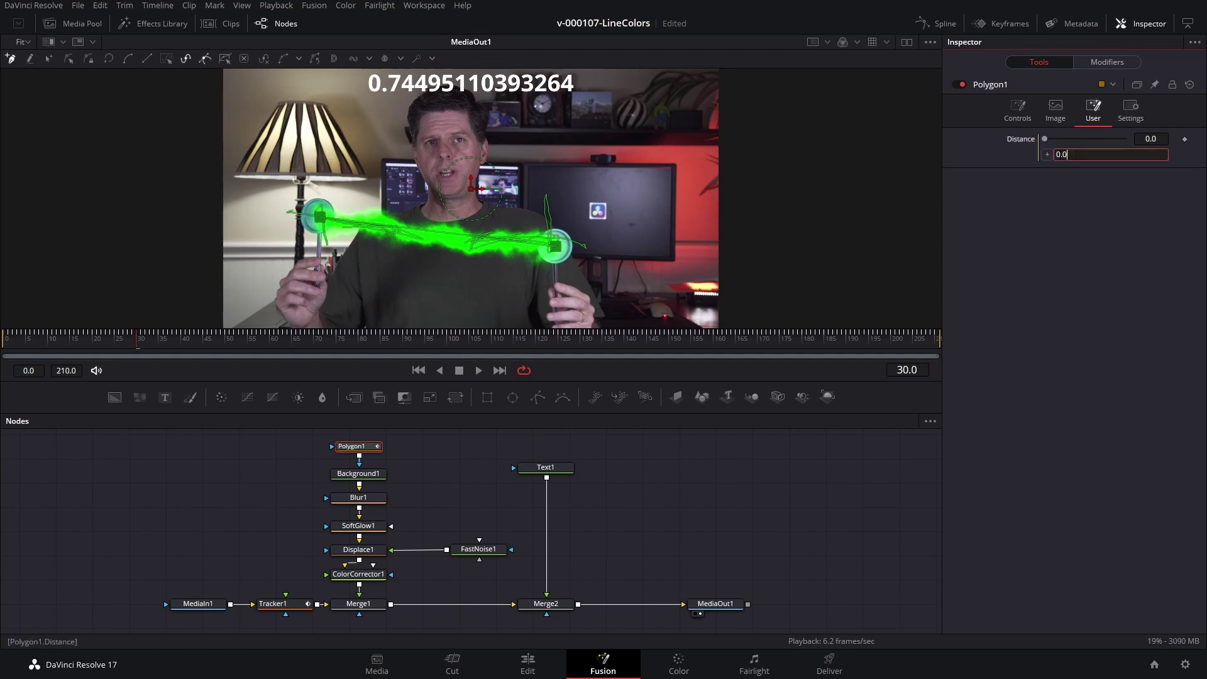
key(ctrl+v)
key(Return)
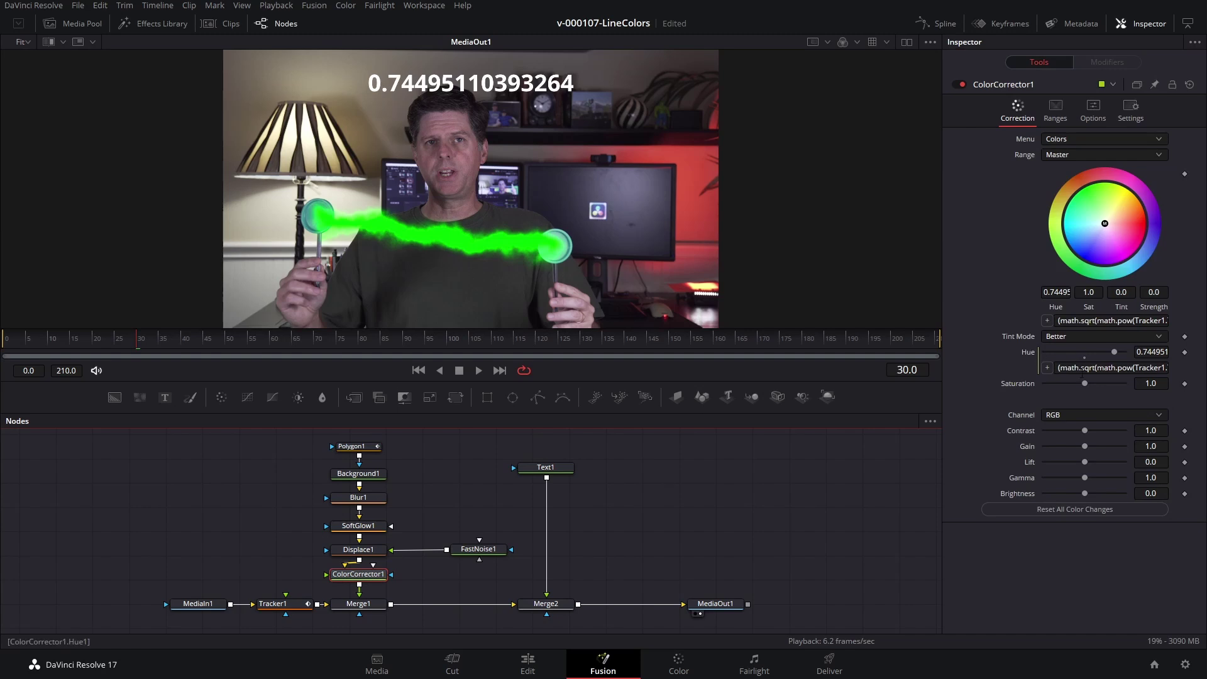
Replace ColorCorrector1's Hue expression with Polygon1.Distance and play back the colour change from frame 153.
click(1082, 368)
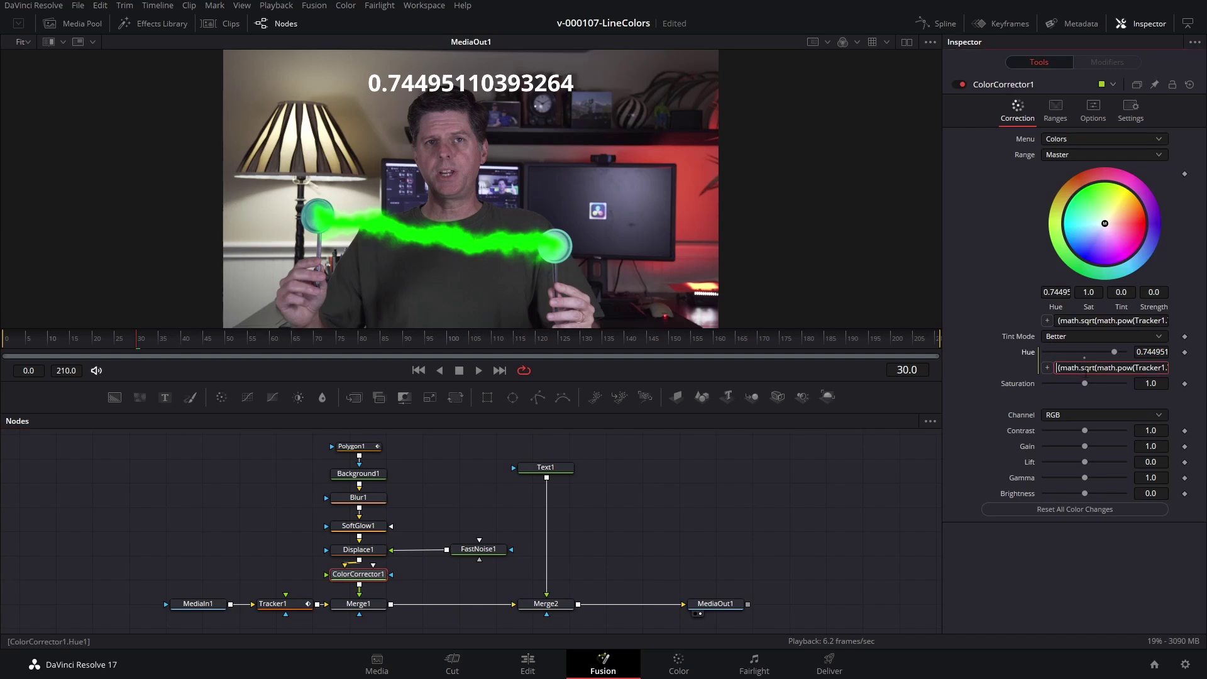
key(ctrl+a)
text(Polygo)
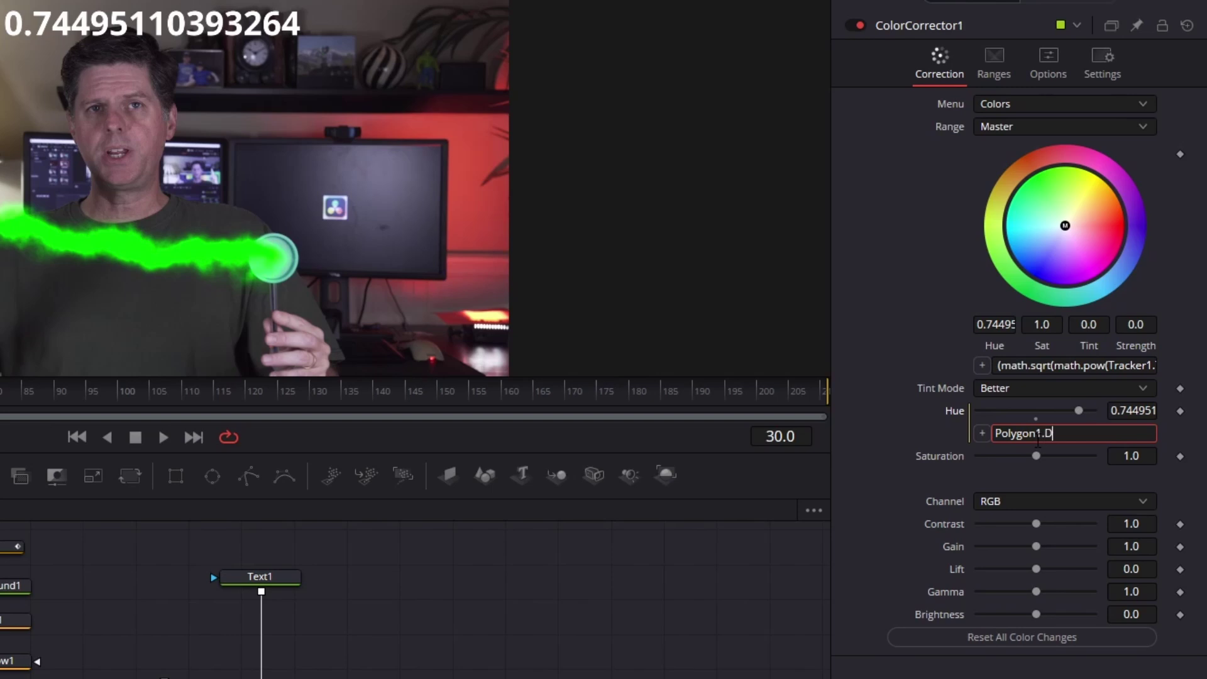
key(Return)
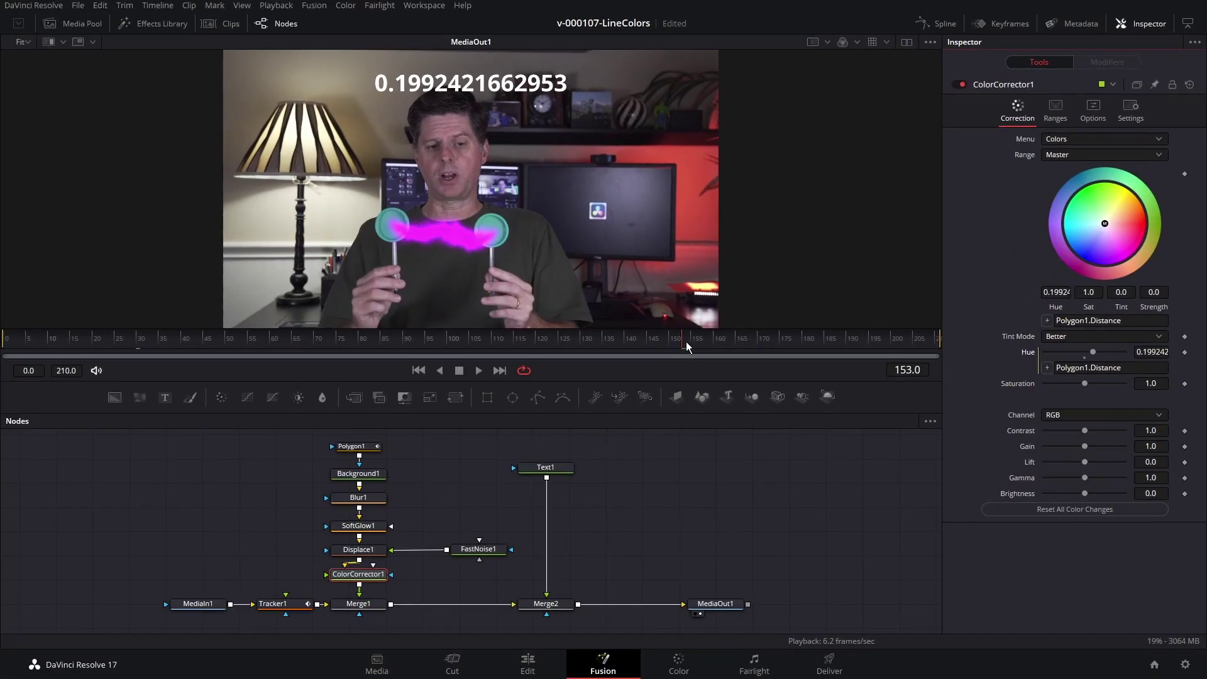
key(space)
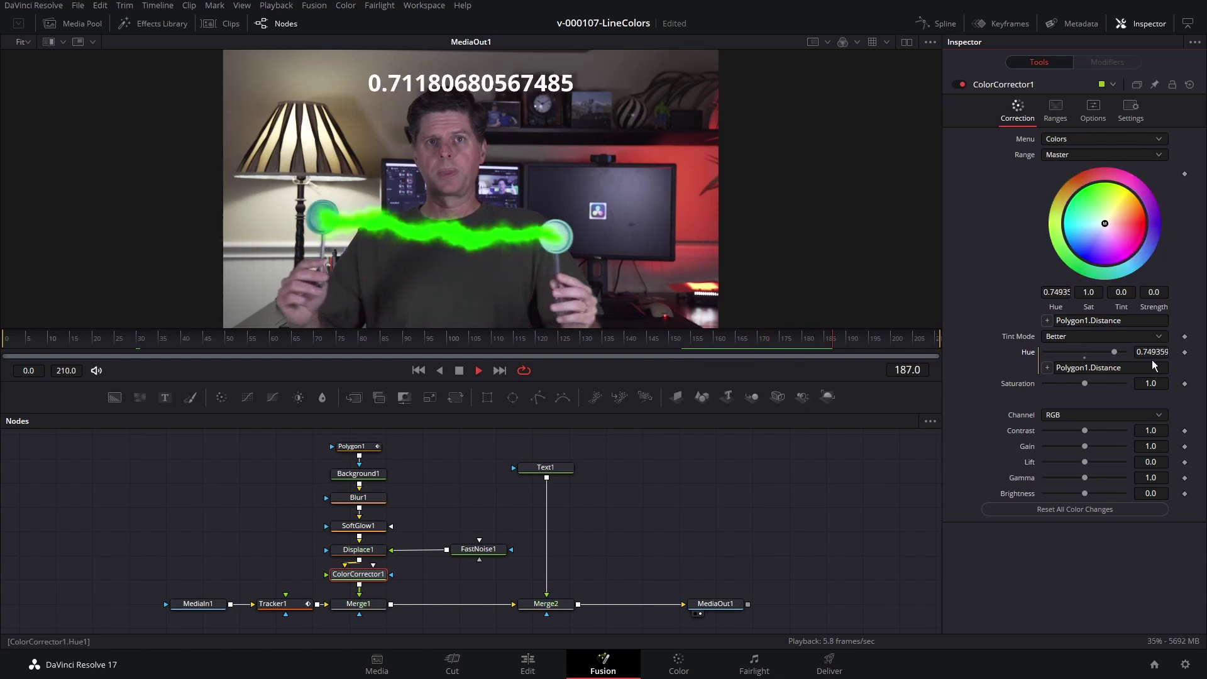
key(space)
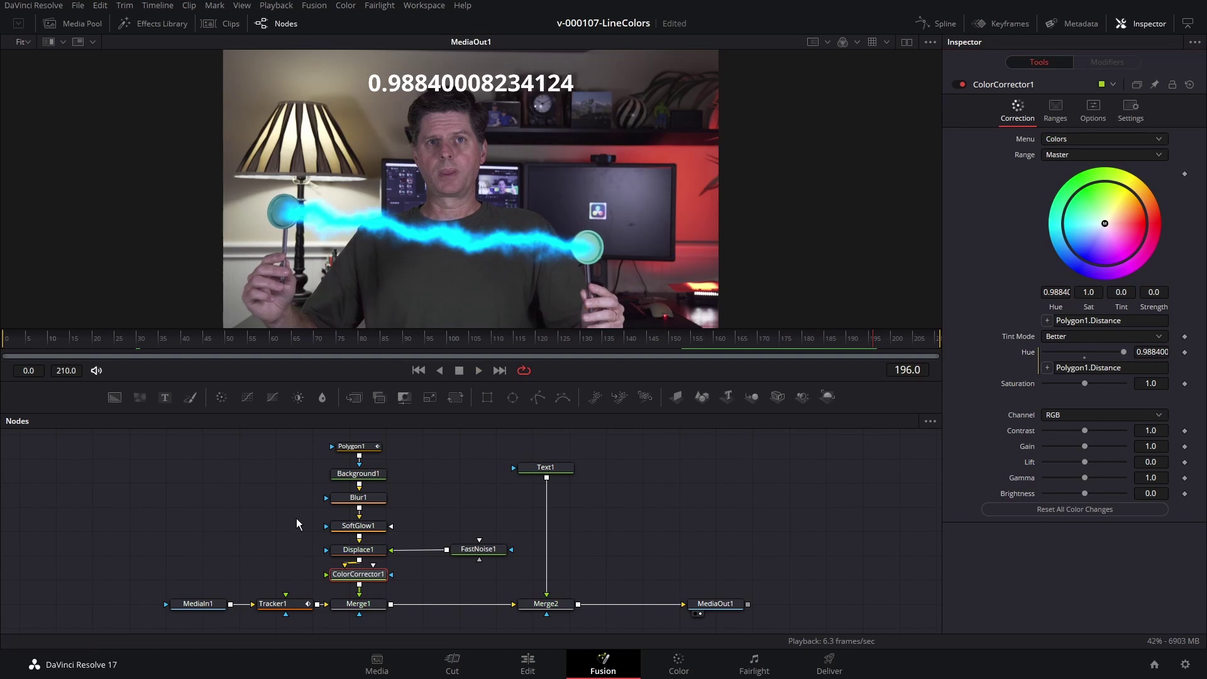
Pull ColorCorrector1 out of the node chain and make room around Background1 above Blur1.
drag(357, 577, 161, 567)
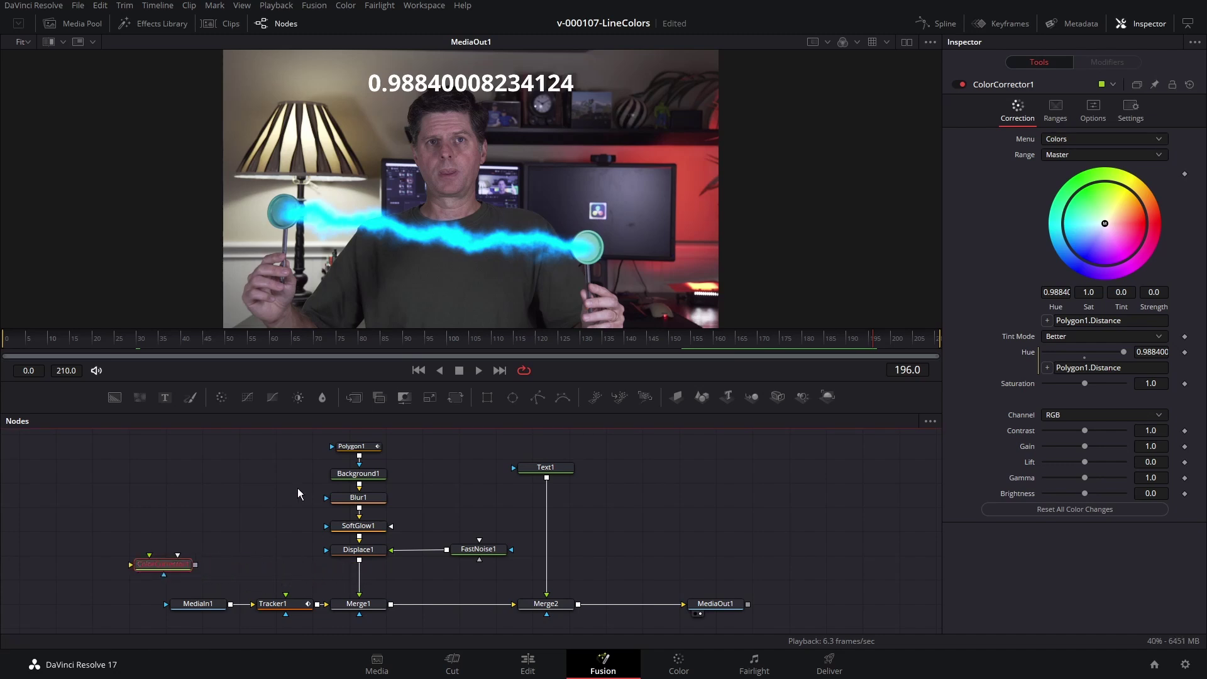
drag(258, 494, 249, 524)
click(343, 464)
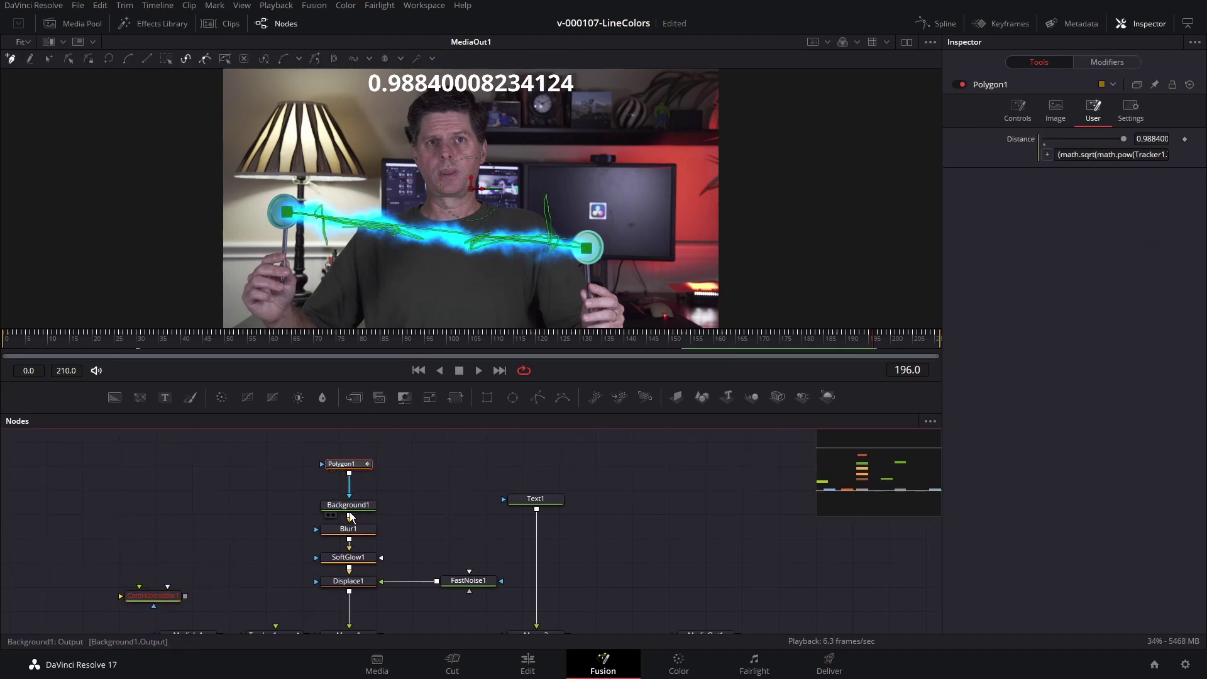
click(349, 498)
key(ctrl+z)
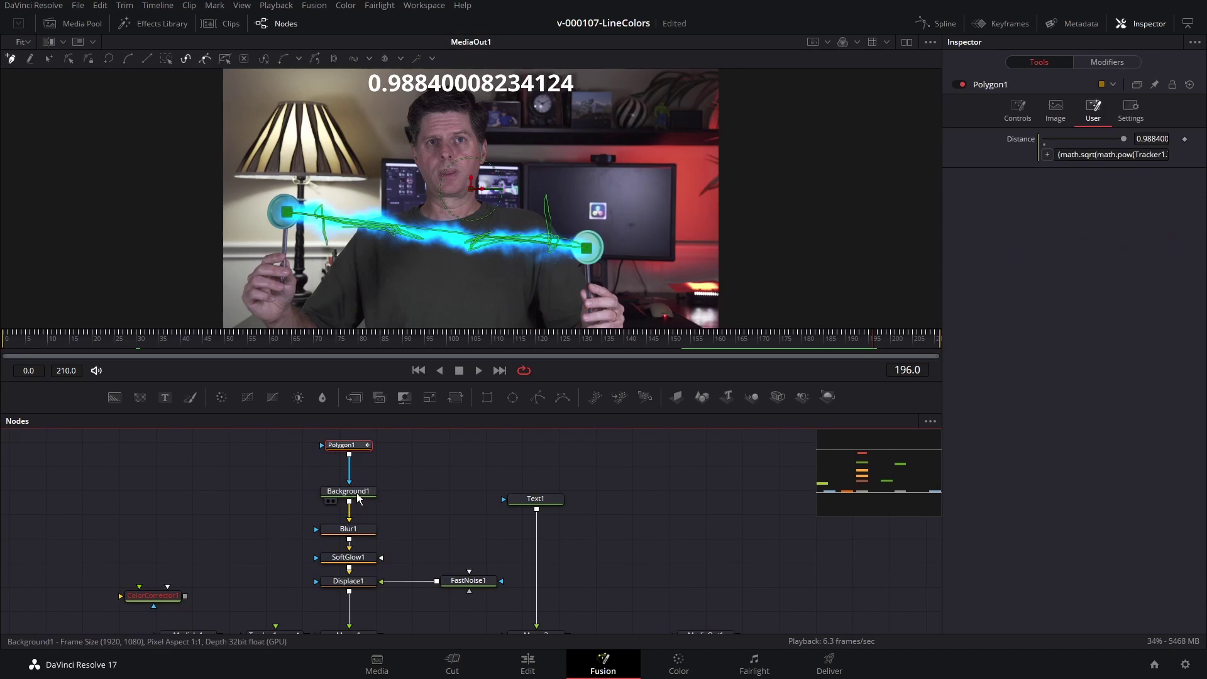
Detach Background1 from the chain and connect it as the foreground of a new Merge node between Polygon1 and Blur1.
drag(358, 496, 231, 492)
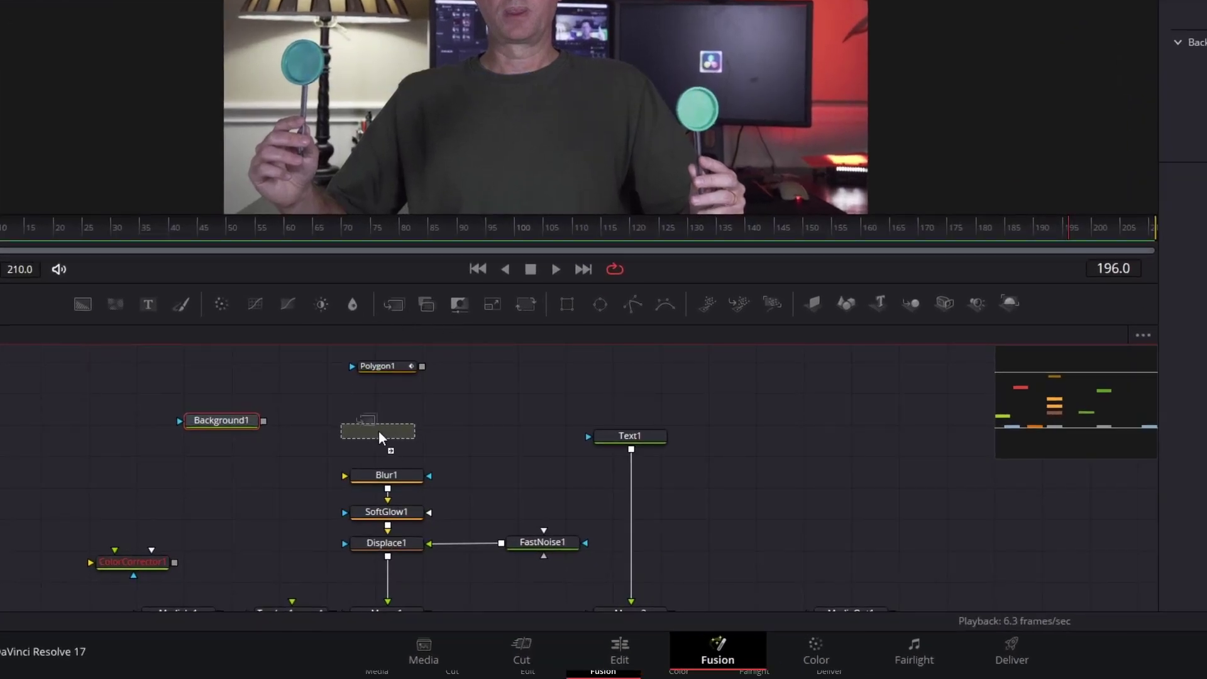
drag(379, 434, 379, 431)
drag(264, 420, 383, 421)
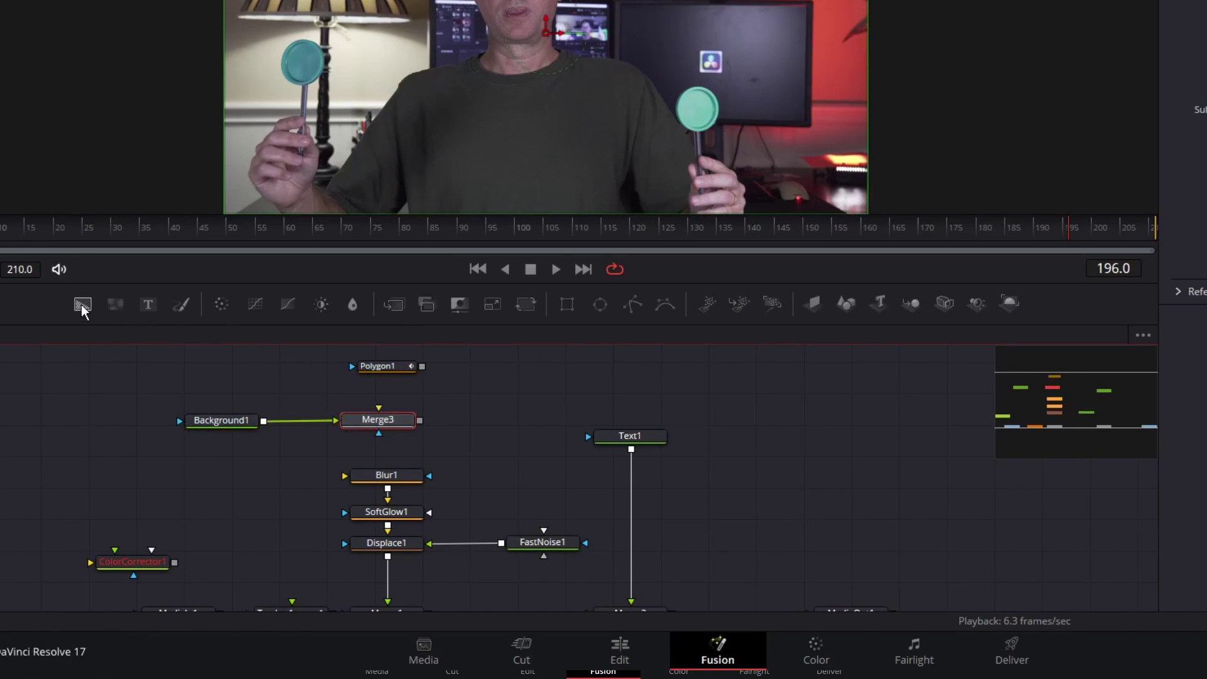
Add a second Background with alpha 0 behind Merge3, and wire Merge3 between the Polygon1 mask and Blur1.
drag(82, 304, 379, 416)
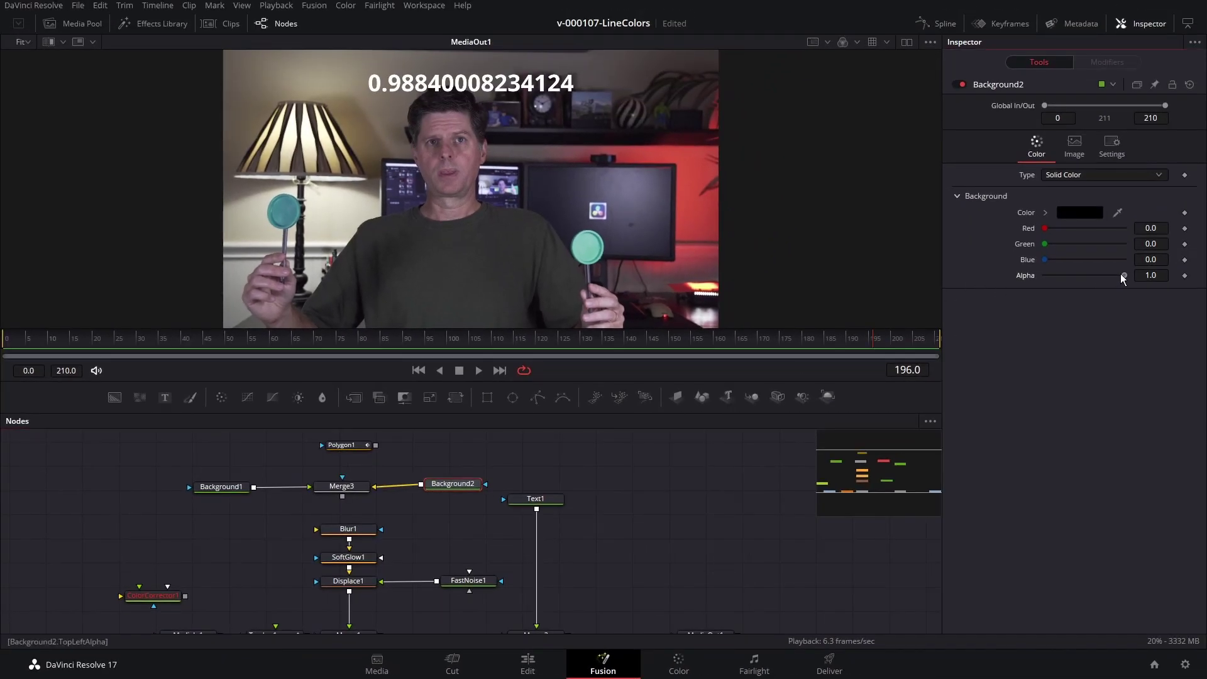
drag(1122, 275, 1018, 278)
drag(375, 445, 350, 542)
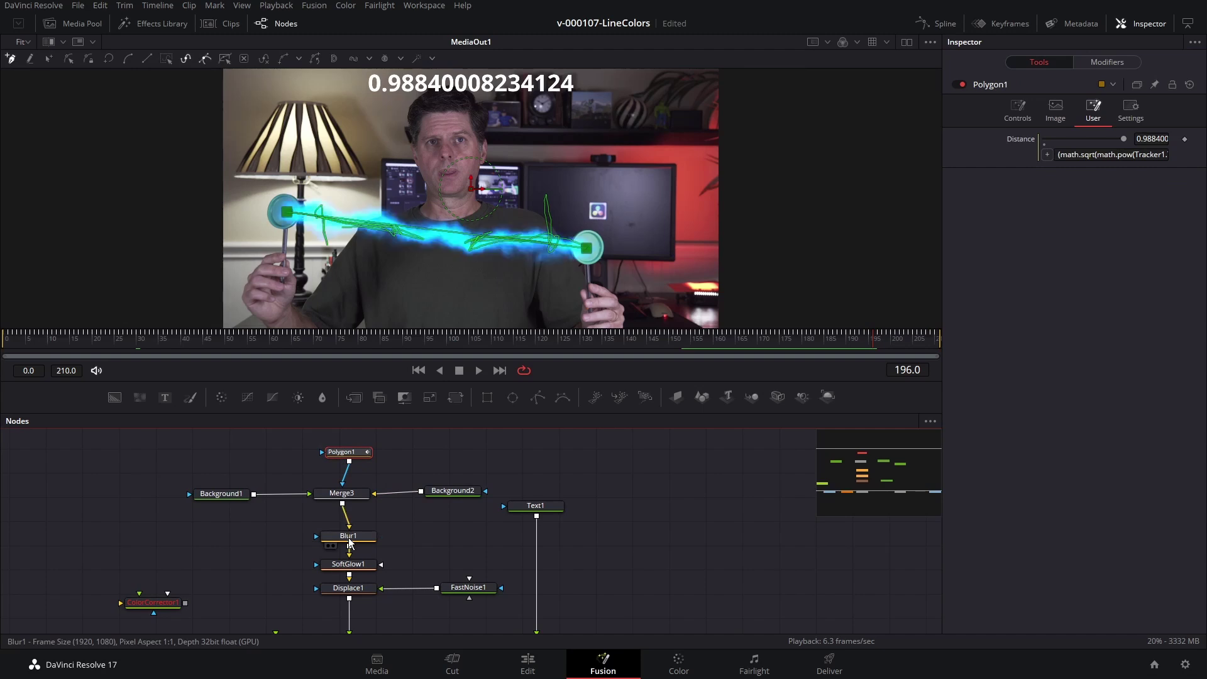
Change Background1's colour to magenta, with red 0.913725, green 0.070588 and blue 0.941176.
drag(236, 493, 203, 496)
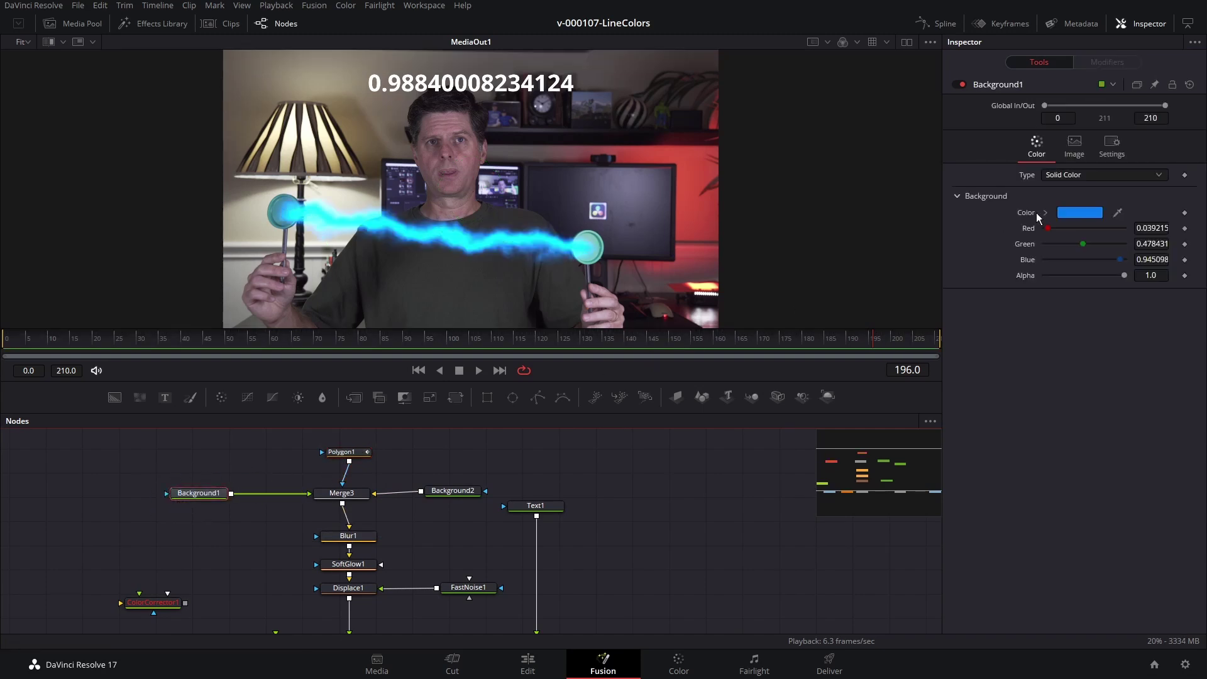
click(1079, 212)
click(733, 230)
click(732, 451)
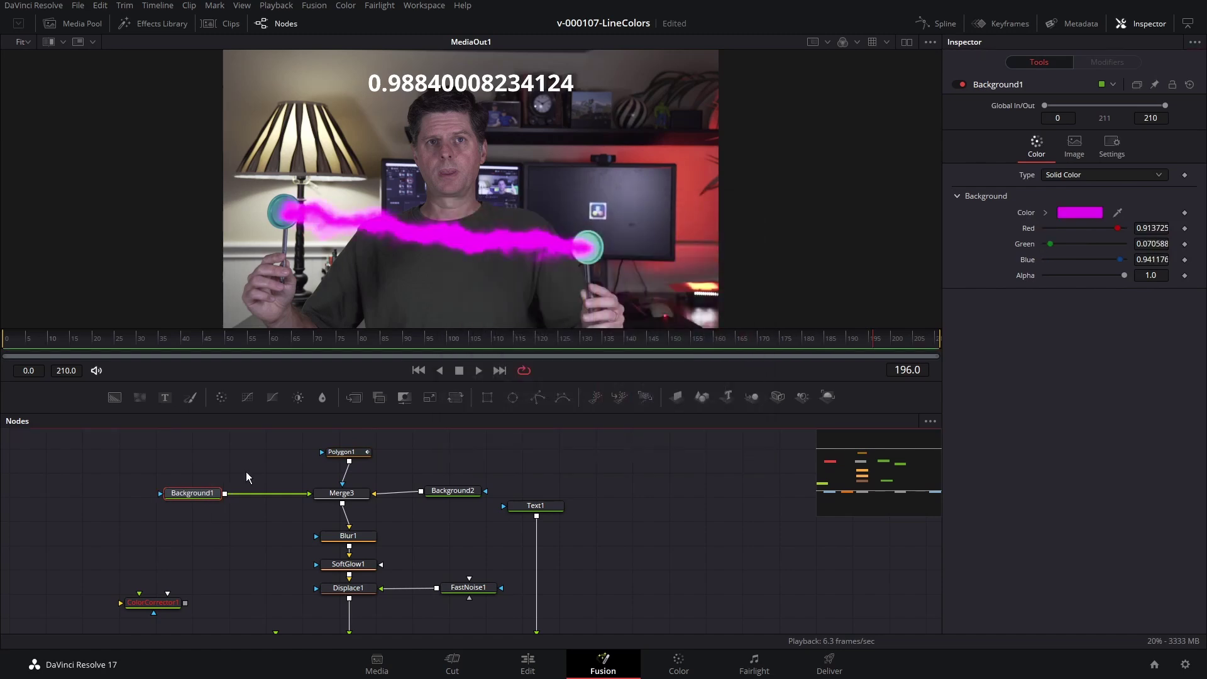
drag(199, 496, 192, 496)
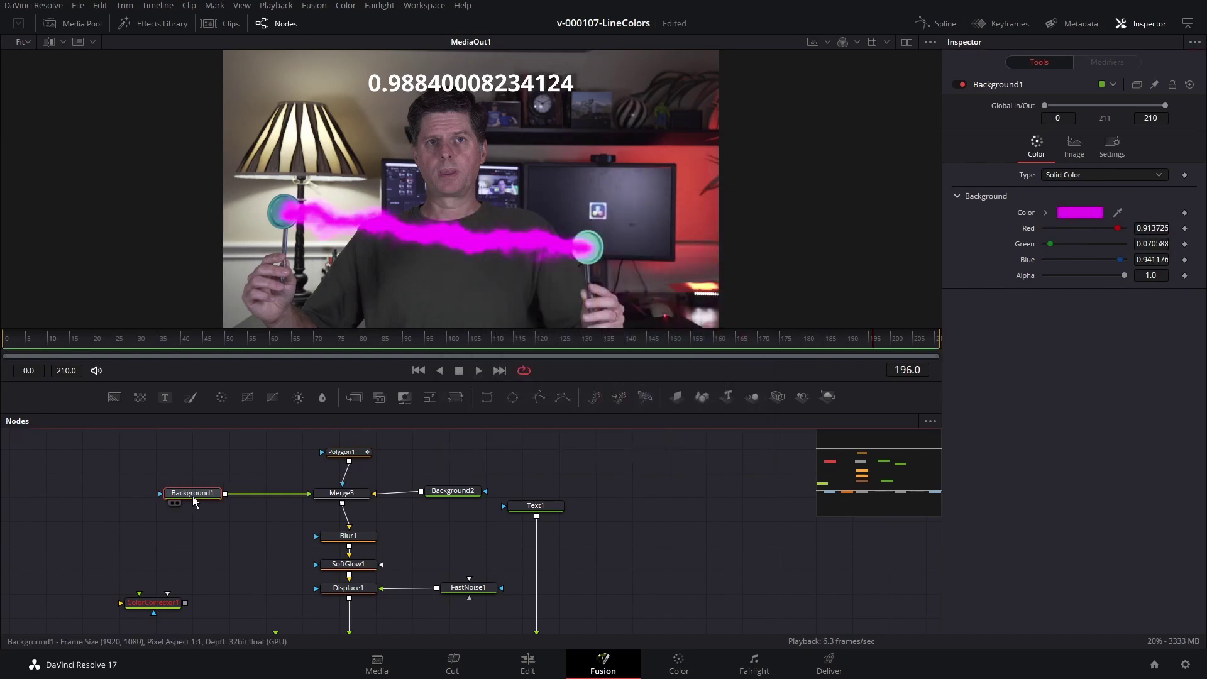
Switch to two viewers and display the whole Background1 frame in the empty viewer beside MediaOut1.
click(906, 41)
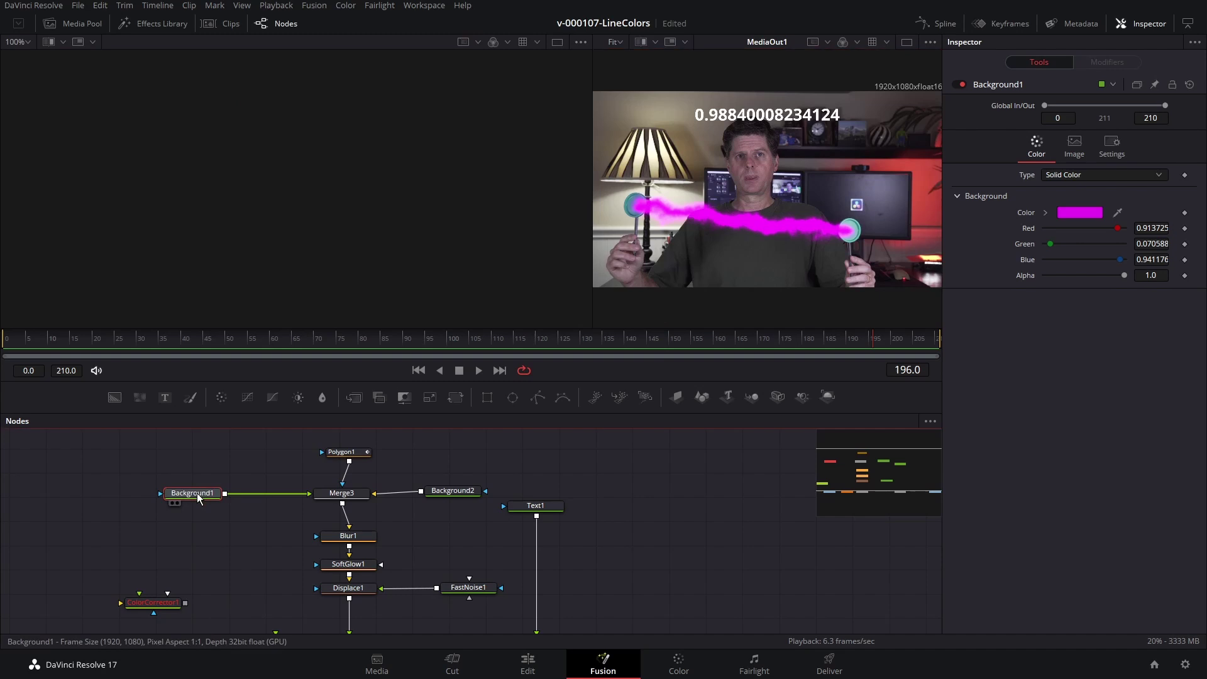
drag(199, 496, 358, 81)
scroll(398, 185, down, 2)
key(ctrl+f)
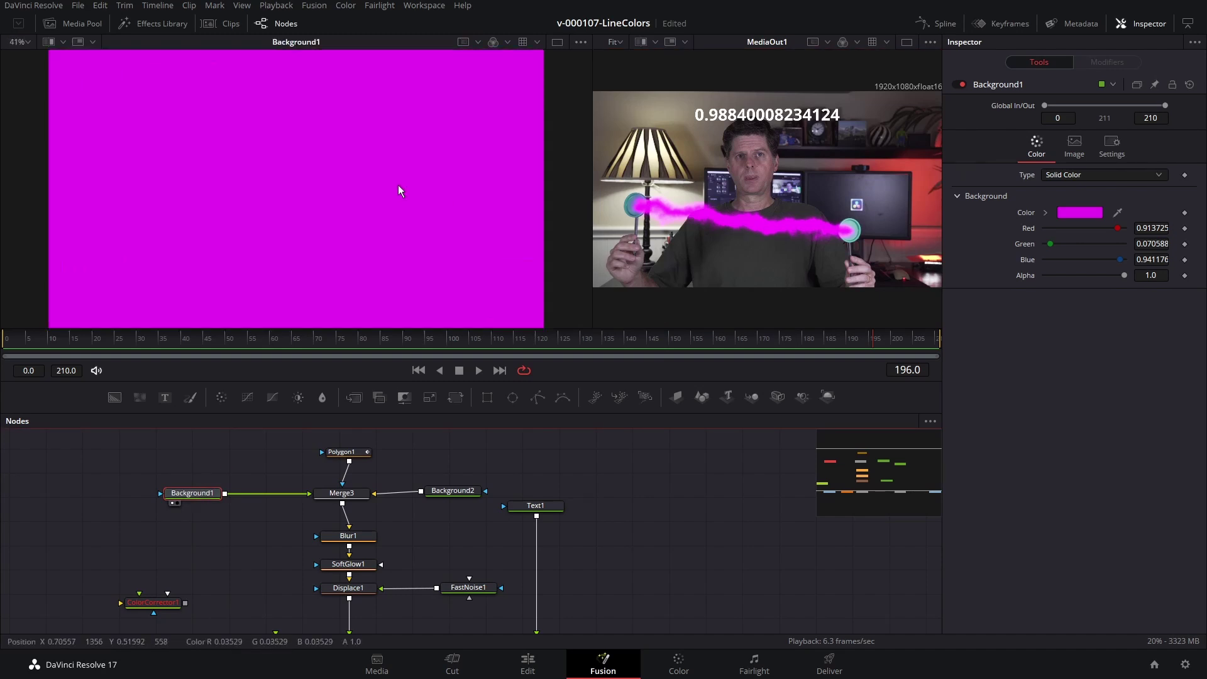
scroll(398, 184, down, 2)
drag(198, 496, 368, 129)
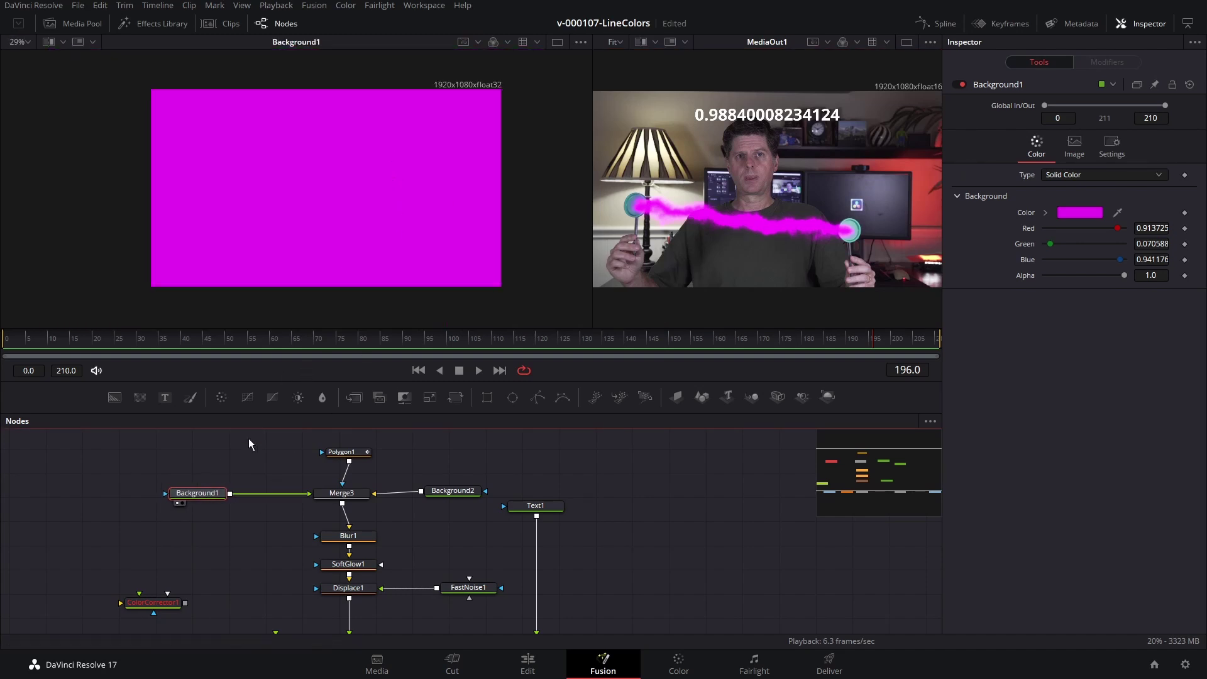
Set Background1's type to Gradient.
click(1048, 176)
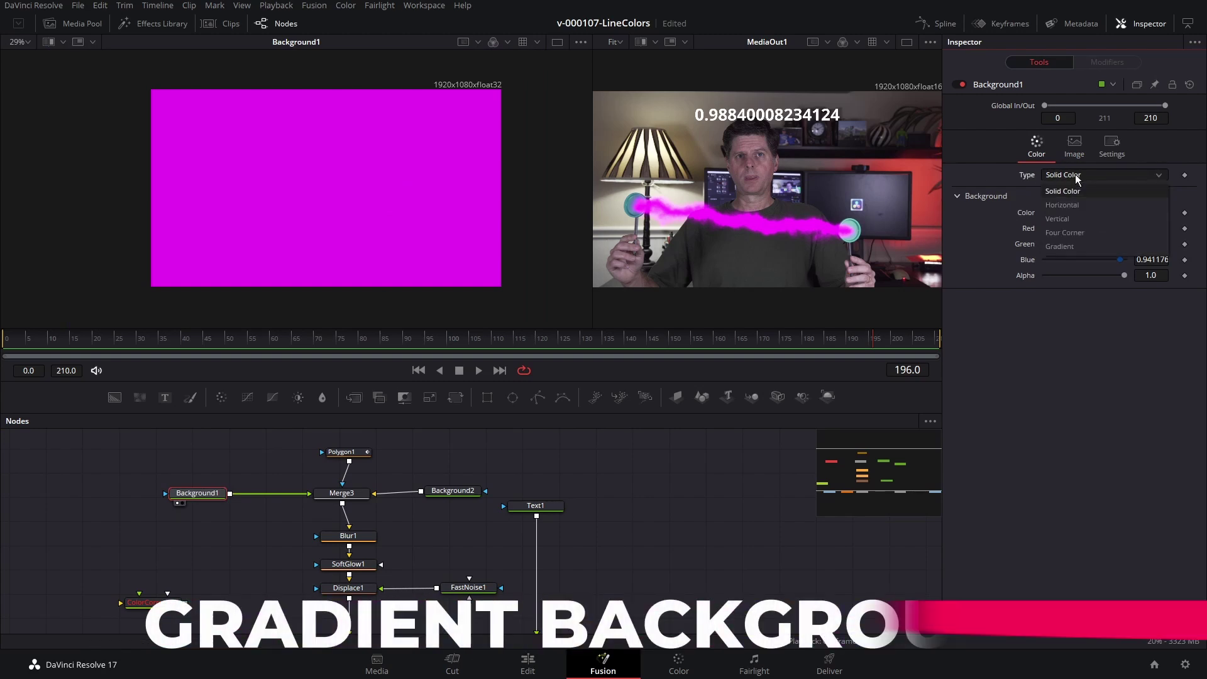
click(1059, 246)
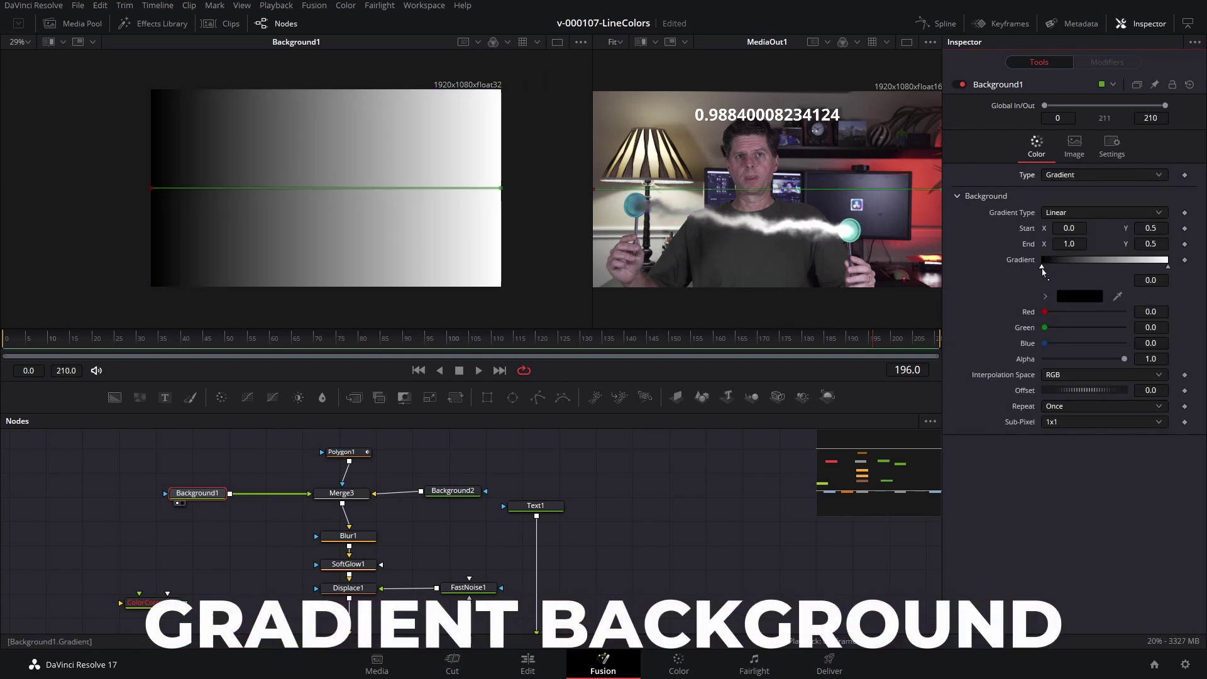
Build Background1's gradient from red through yellow and purple stops to green #69b00b at the end, and check the beam at frame 79.
click(1079, 296)
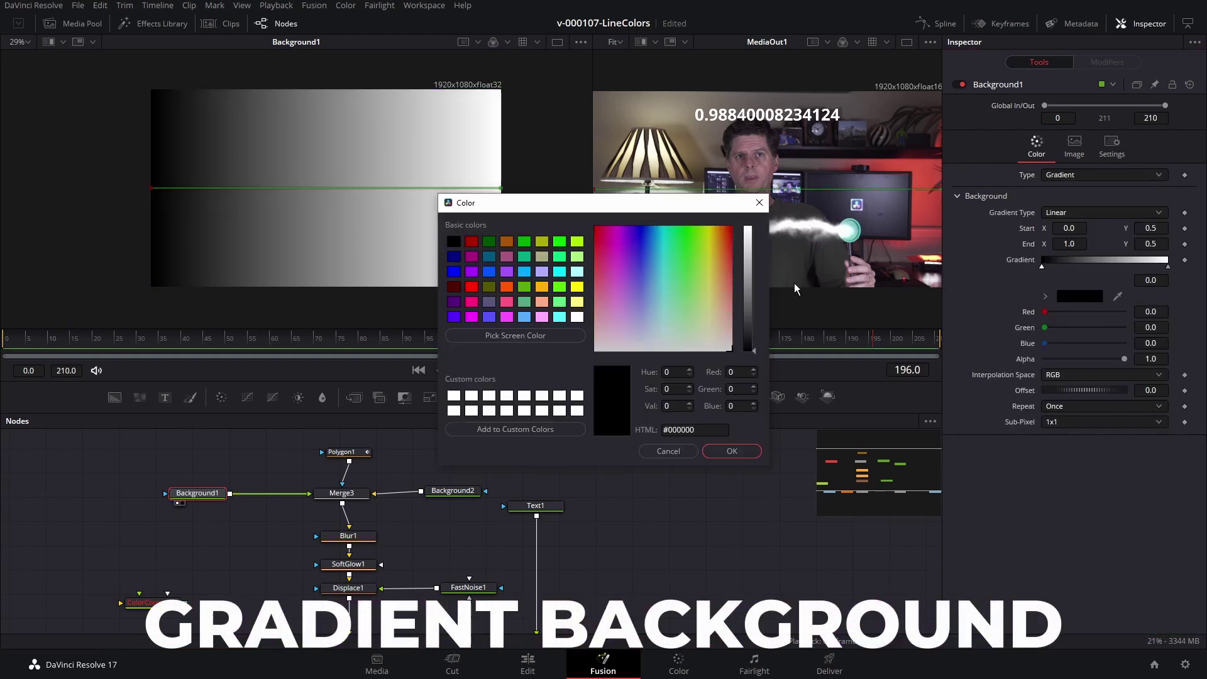
click(1079, 262)
click(1080, 296)
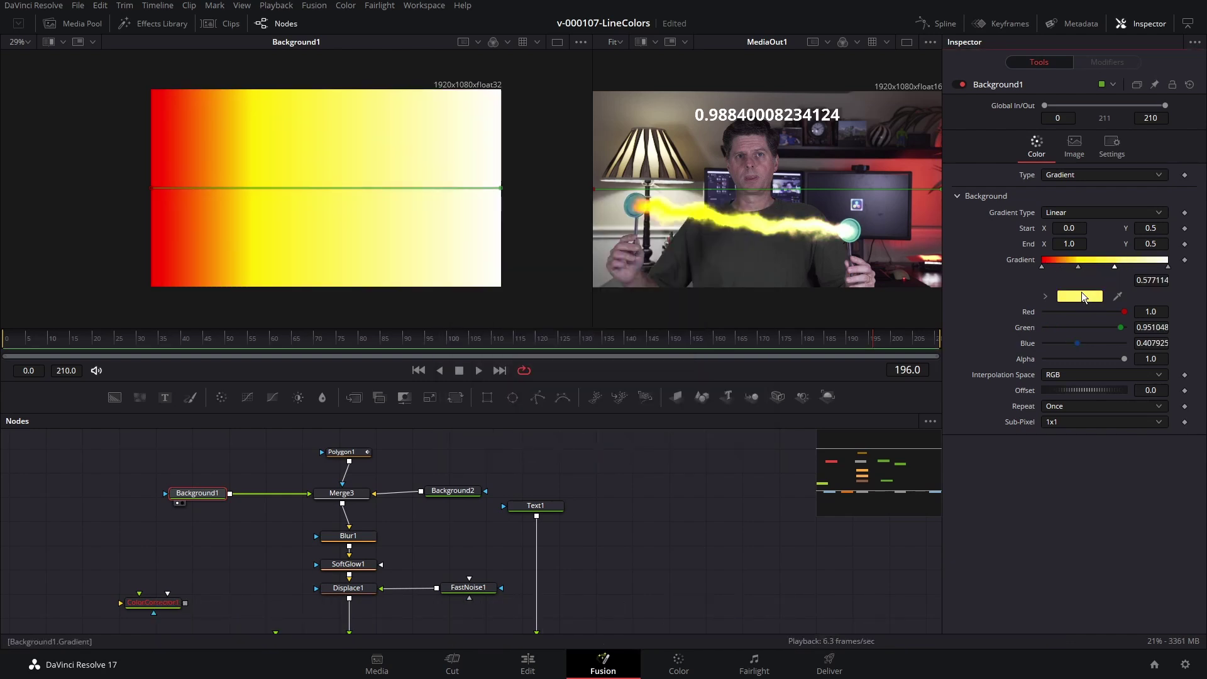
click(1081, 293)
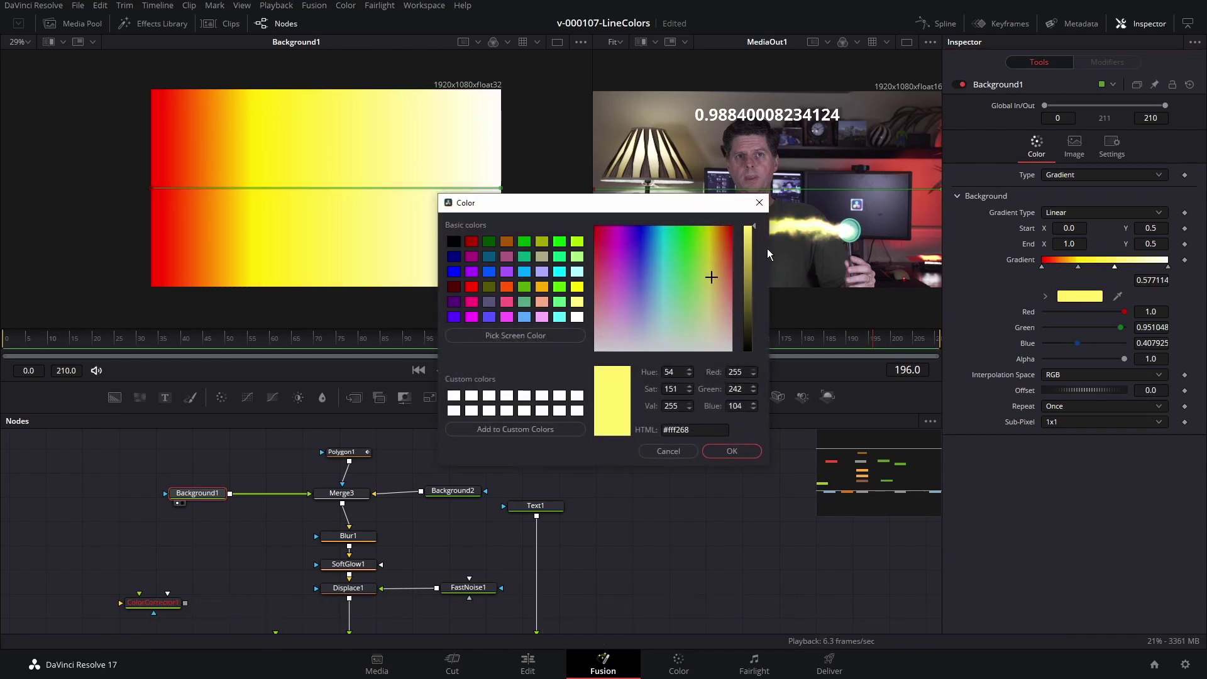
click(649, 234)
click(629, 250)
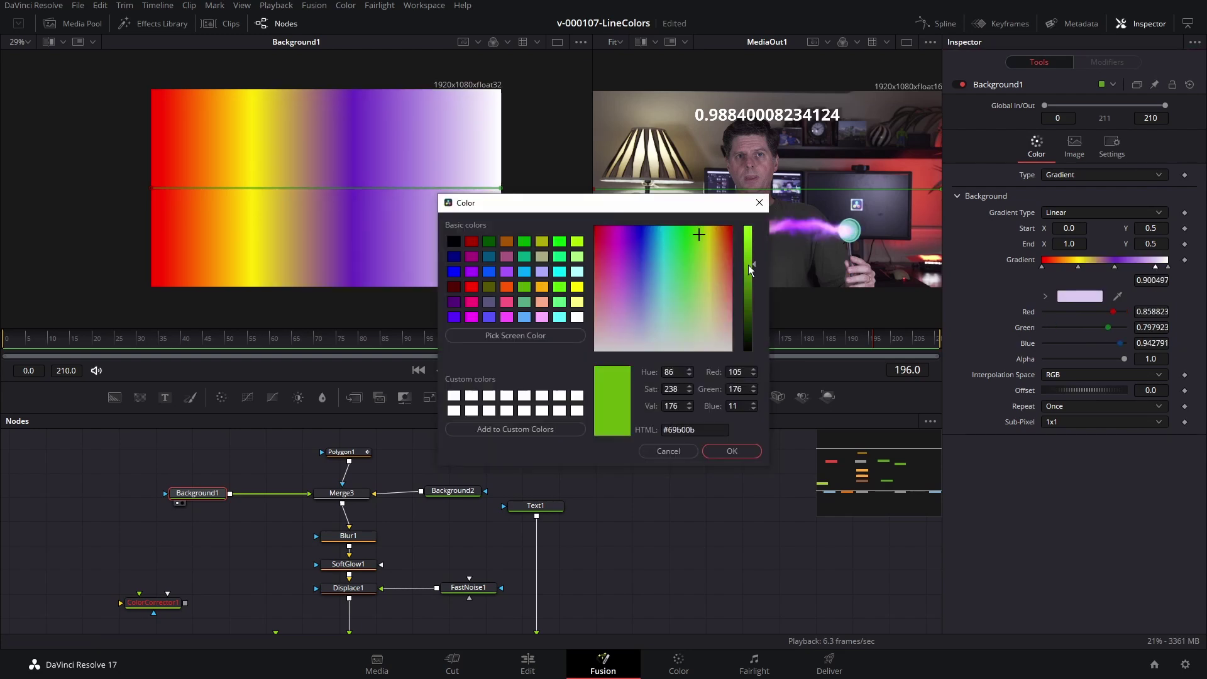
click(731, 451)
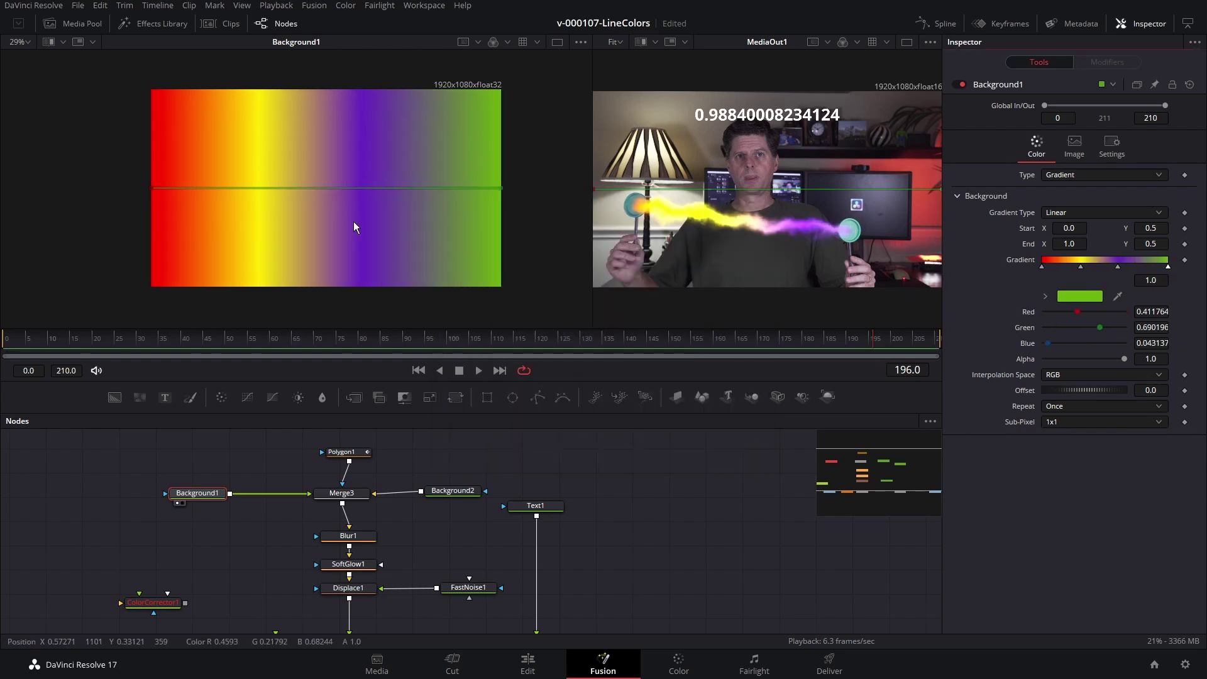
click(280, 340)
click(354, 340)
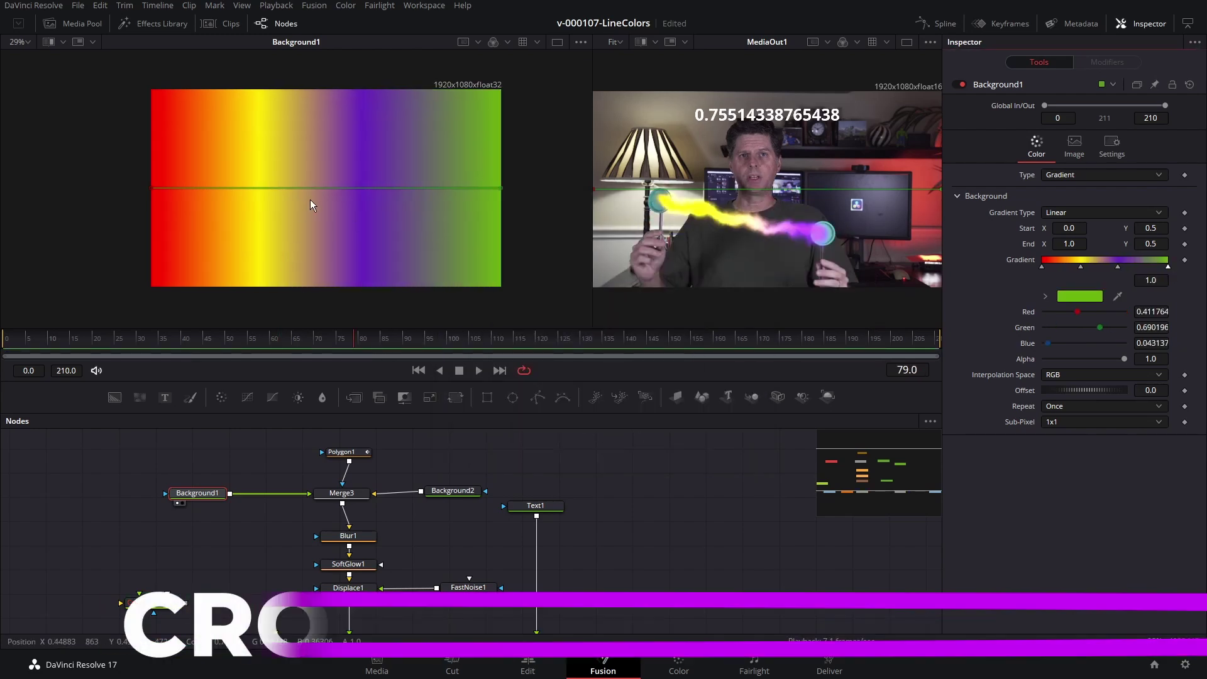
Insert a Crop node between Background1 and Merge3, show it in the first viewer, and space Background1 away from it.
drag(195, 496, 148, 497)
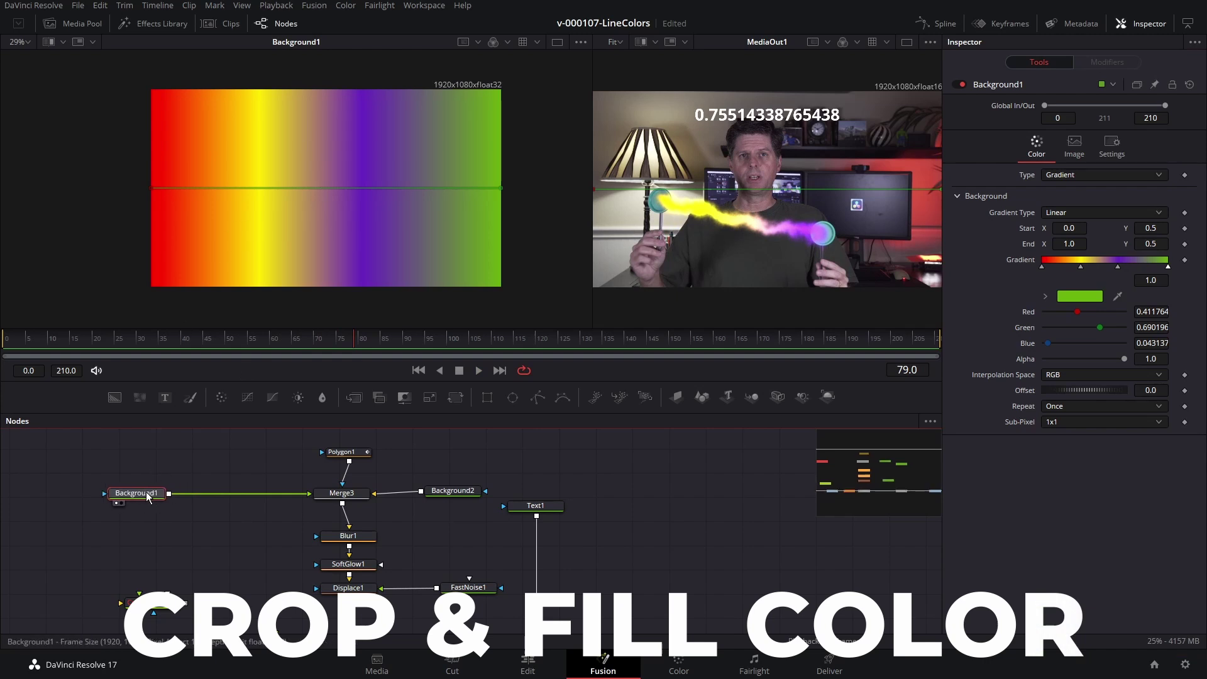
key(shift+space)
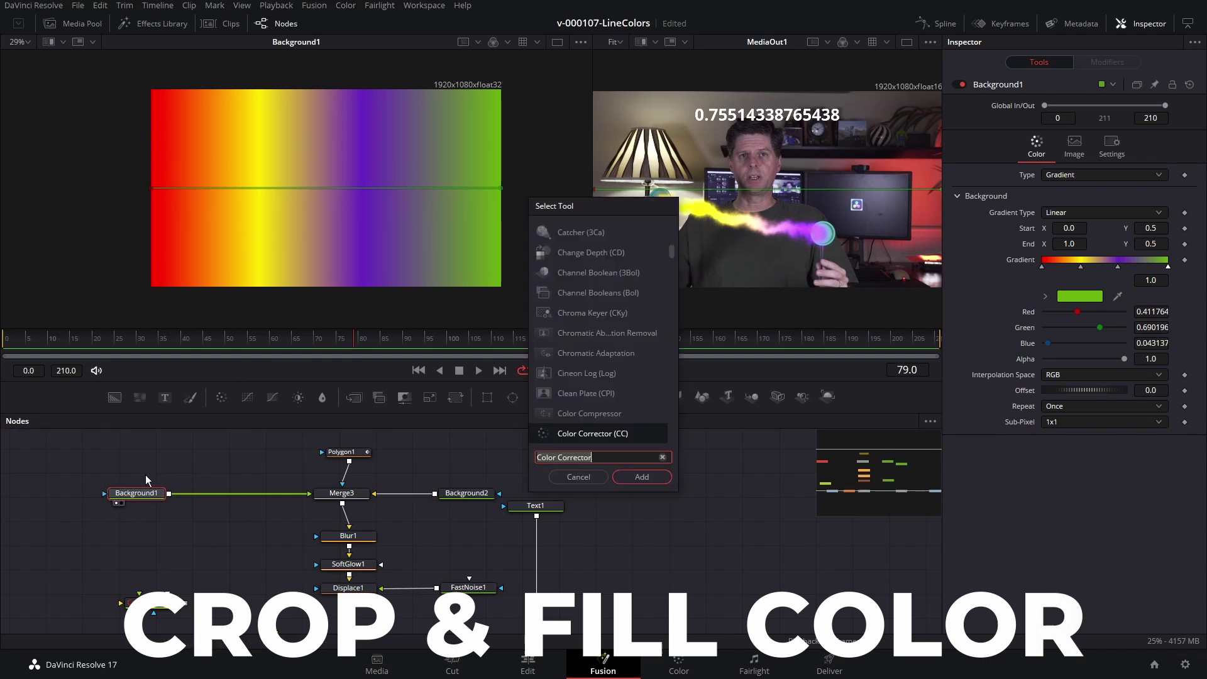
text(crop)
key(Return)
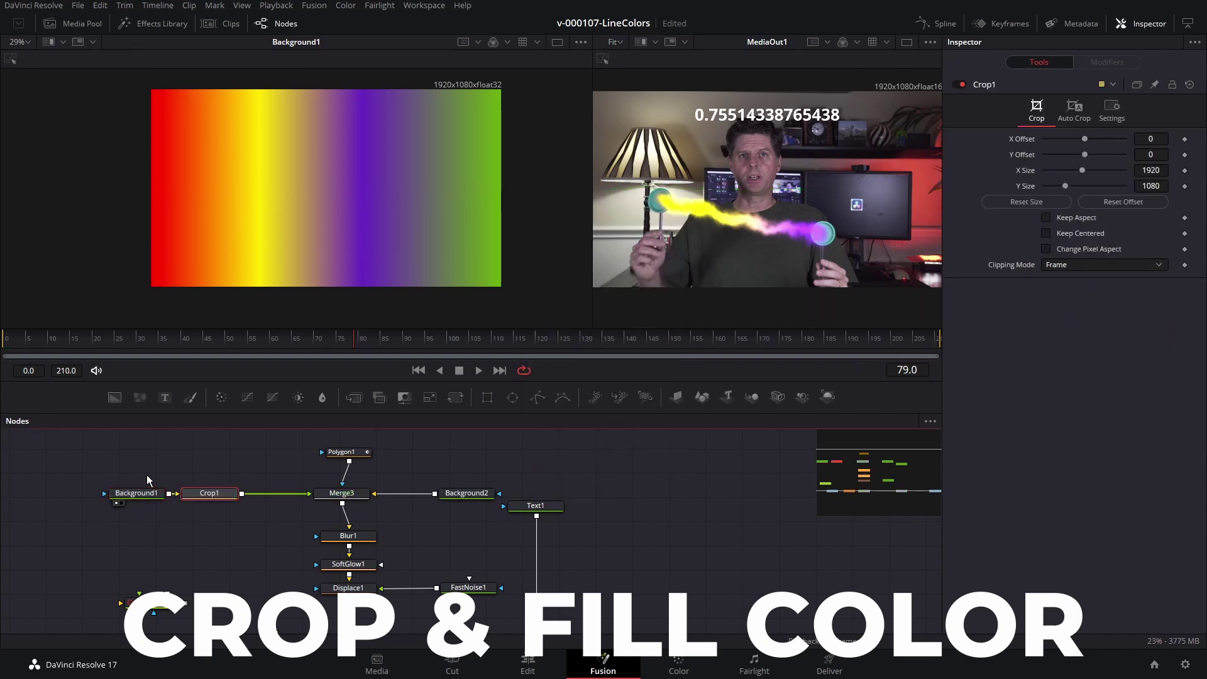
key(1)
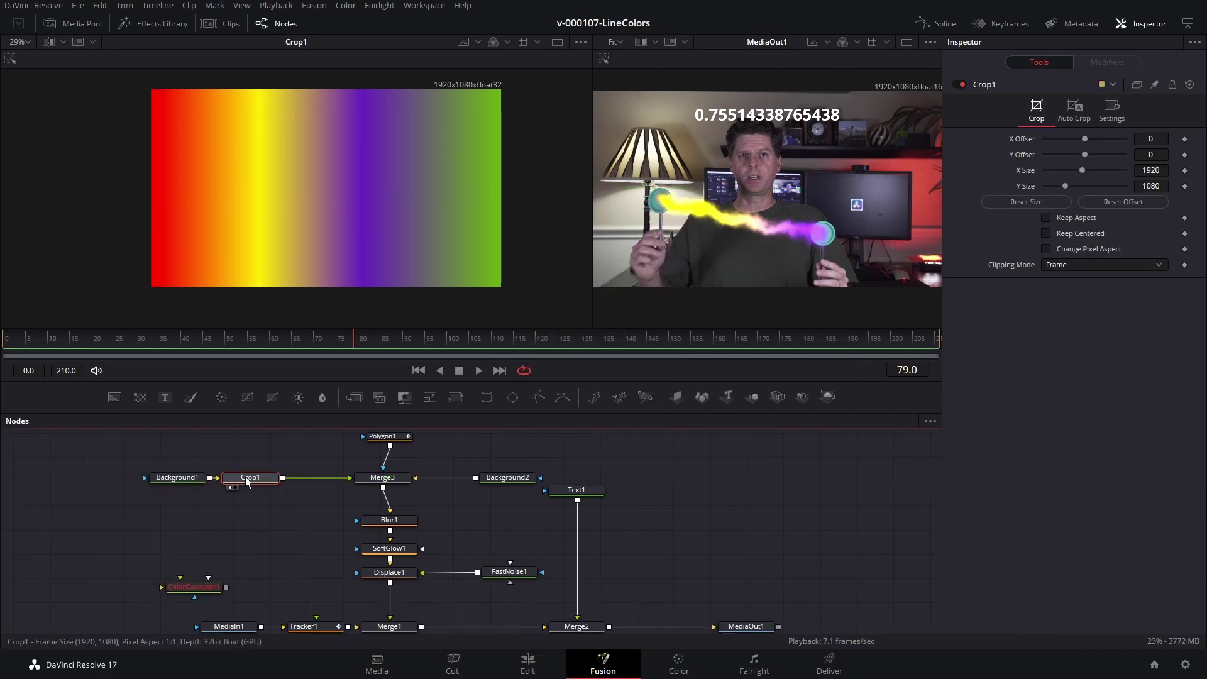
drag(177, 478, 166, 478)
Set Crop1's X Size to 6, keeping only a thin vertical strip of the gradient.
click(236, 477)
drag(1085, 168, 1045, 174)
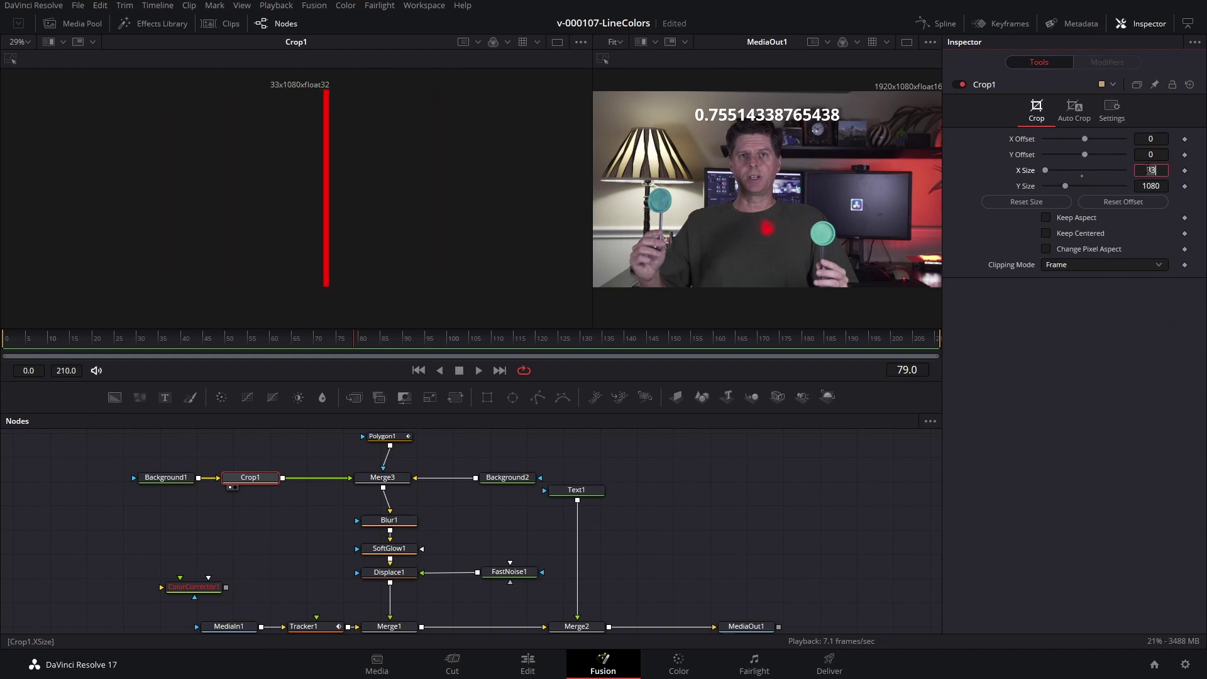
key(Return)
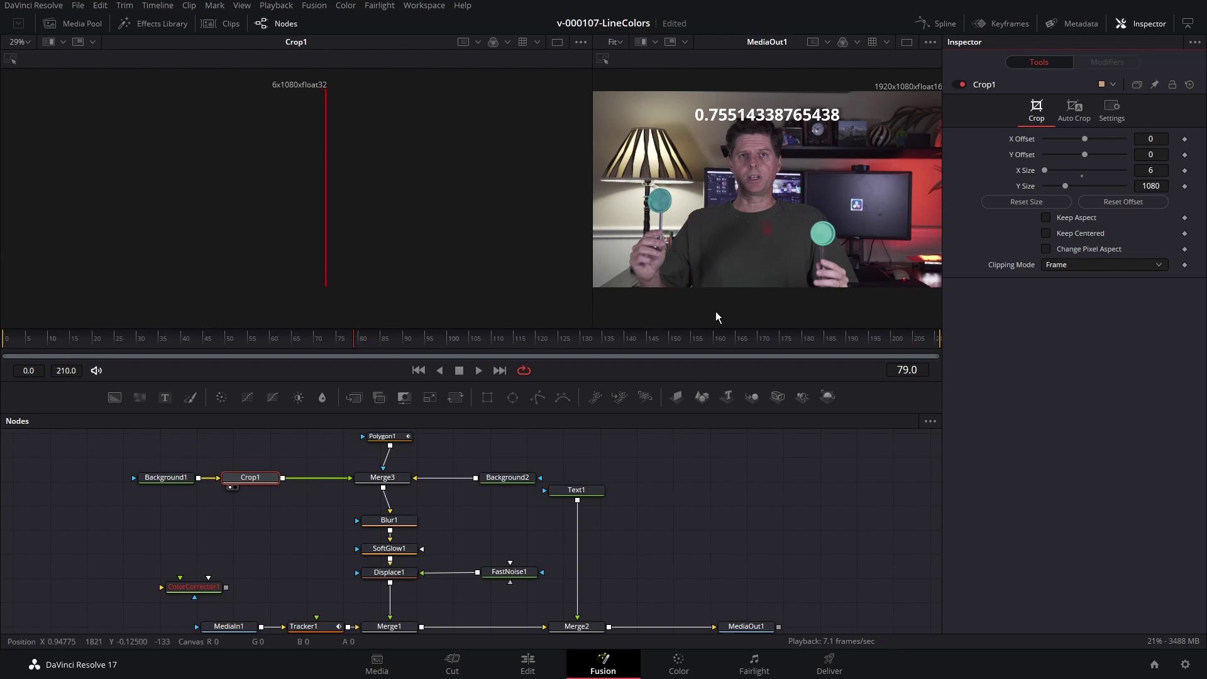
Examine Merge3's output up close in the first viewer, and return that viewer to Crop1.
scroll(443, 440, down, 1)
click(386, 460)
key(1)
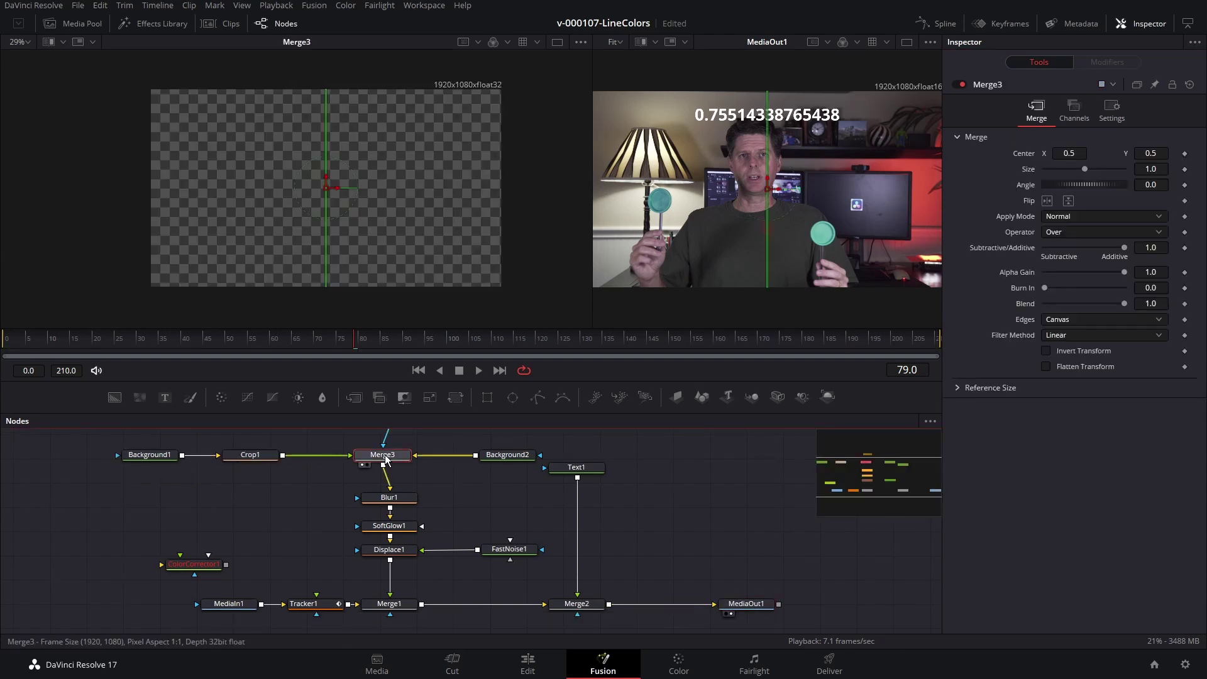
scroll(343, 220, up, 5)
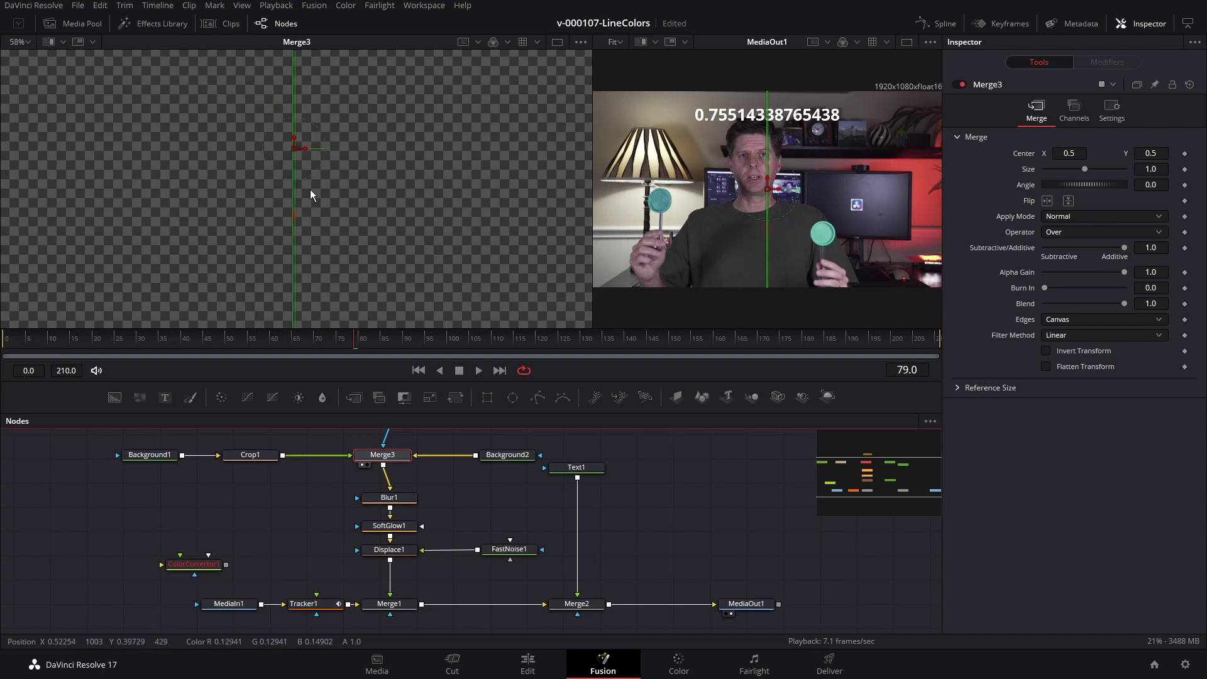
scroll(311, 190, down, 4)
click(254, 455)
key(1)
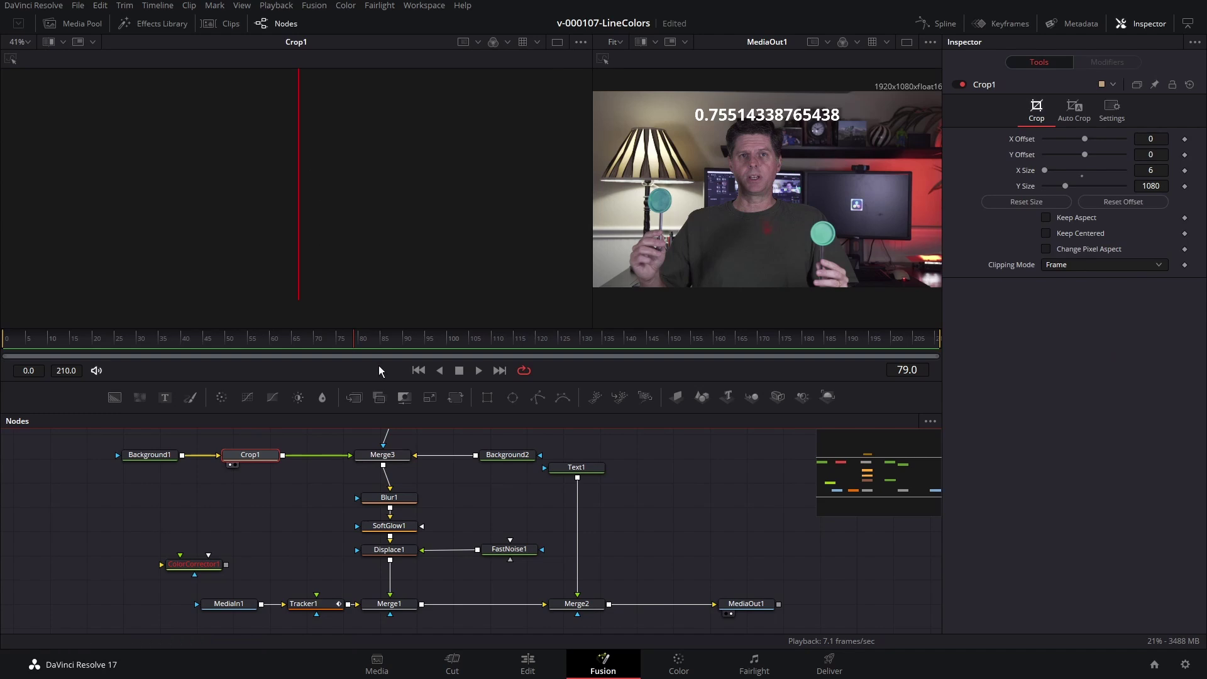
Display Merge3 in the second viewer and disconnect the Polygon1 mask to inspect the merged strip.
scroll(394, 458, up, 2)
click(375, 491)
key(2)
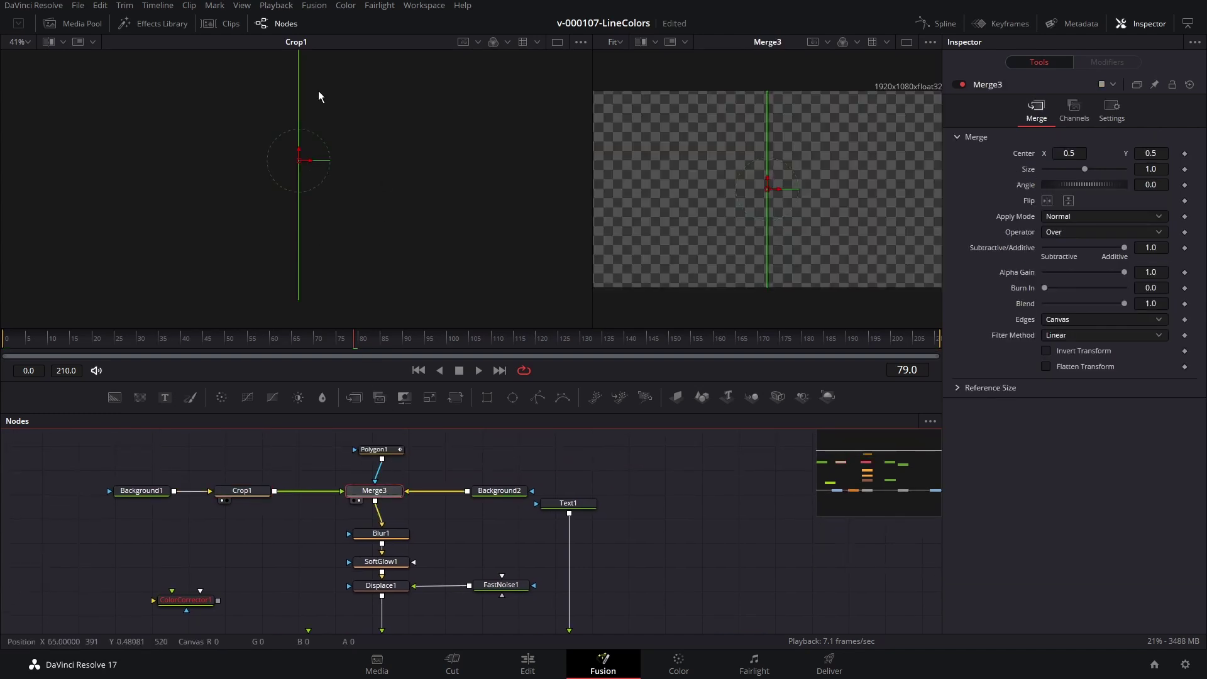
drag(374, 449, 390, 470)
click(767, 229)
scroll(778, 251, up, 5)
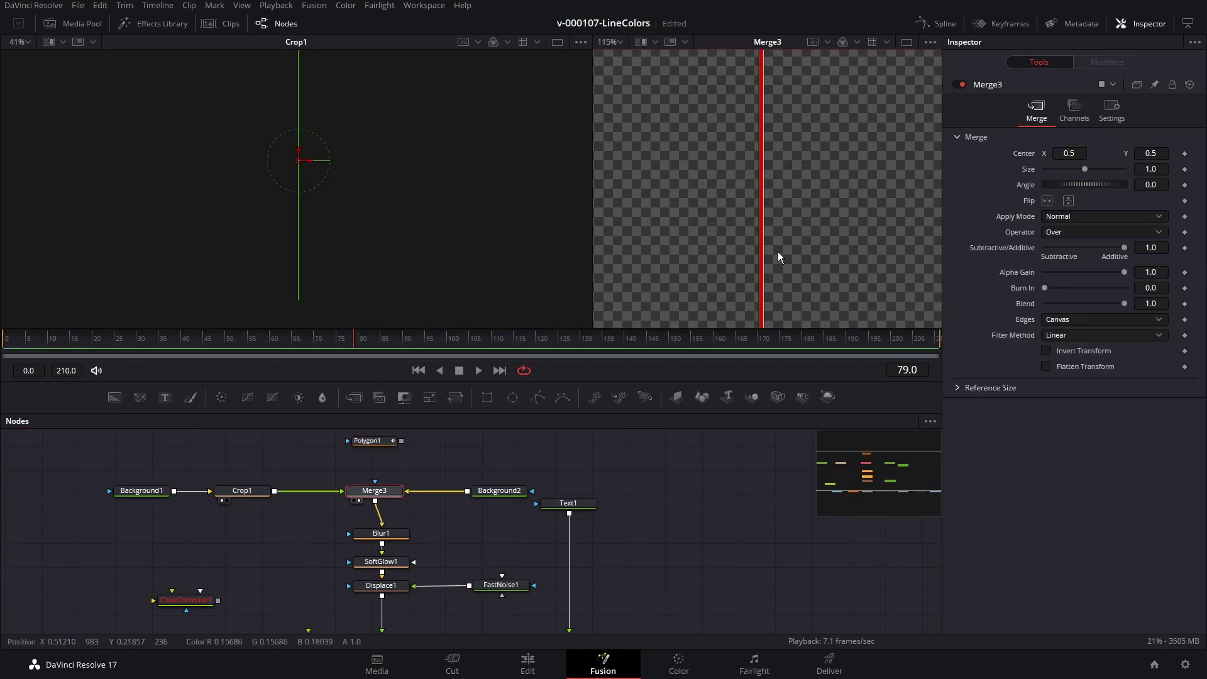
scroll(733, 125, down, 5)
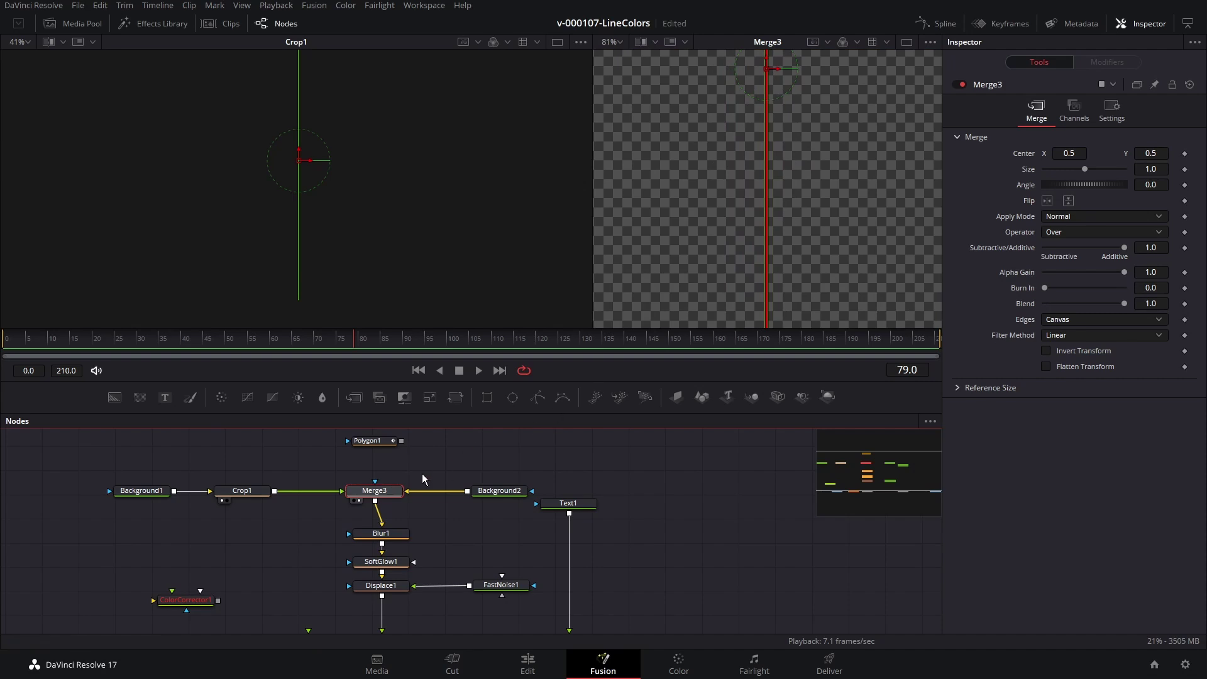
Set Merge3's Edges to Wrap and reconnect the Polygon1 mask to Merge3.
click(1092, 321)
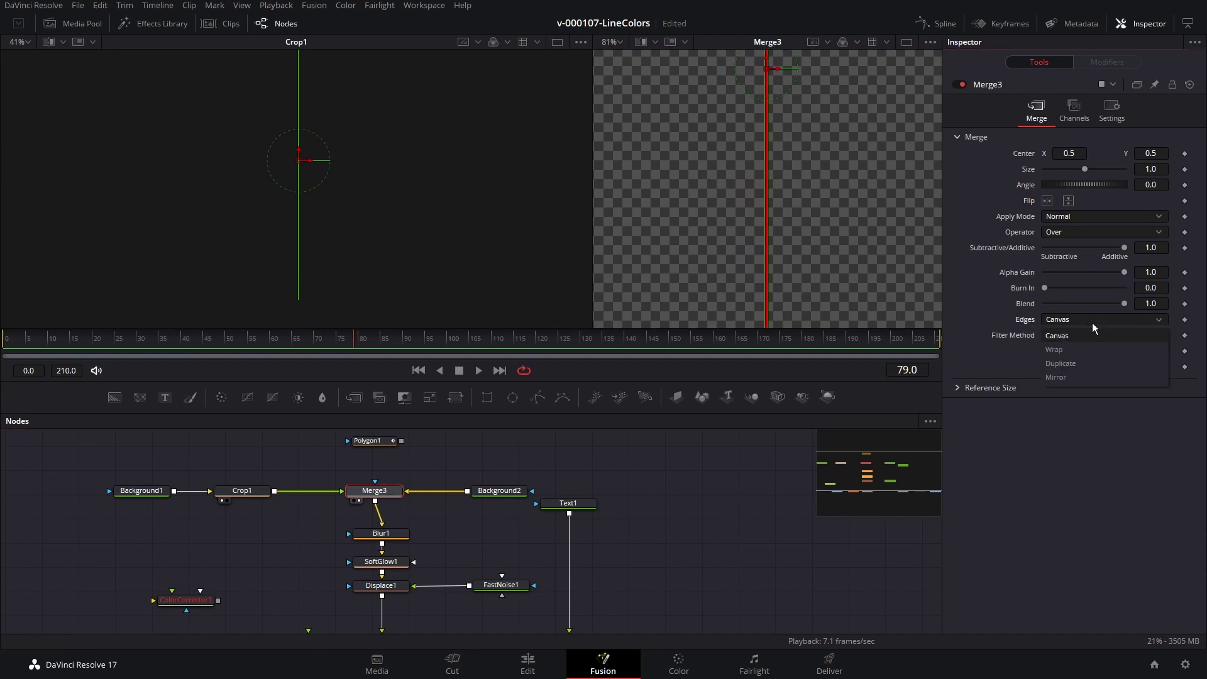
click(1088, 349)
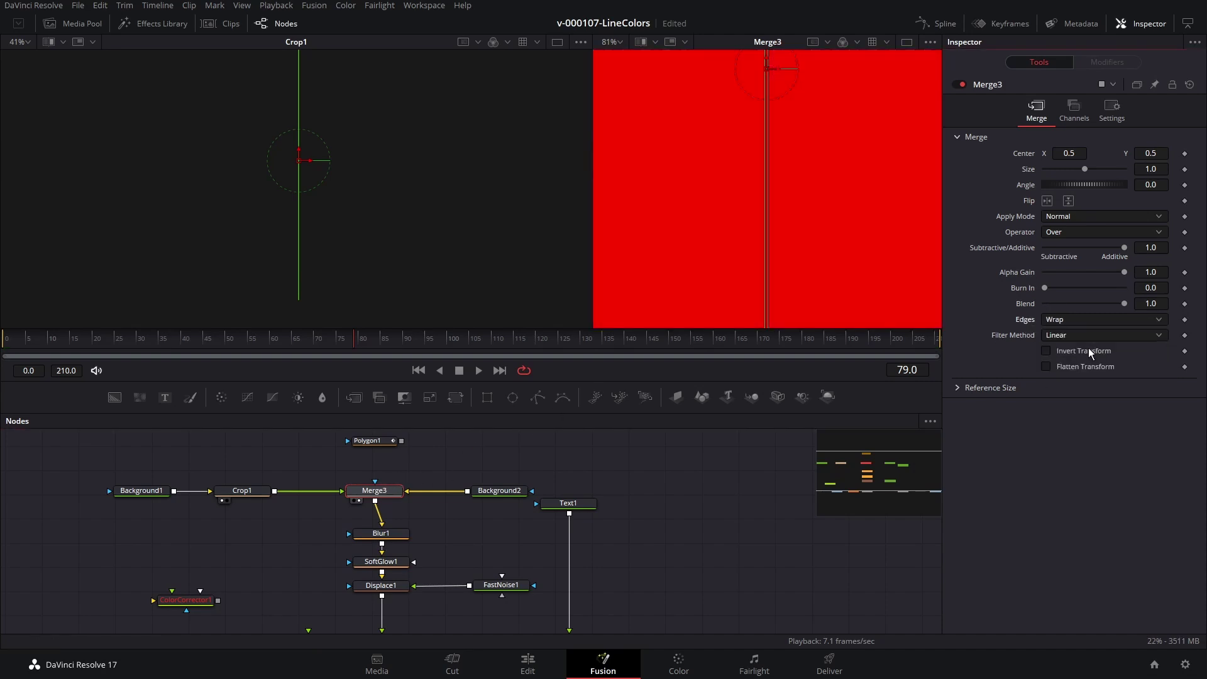
scroll(831, 218, down, 3)
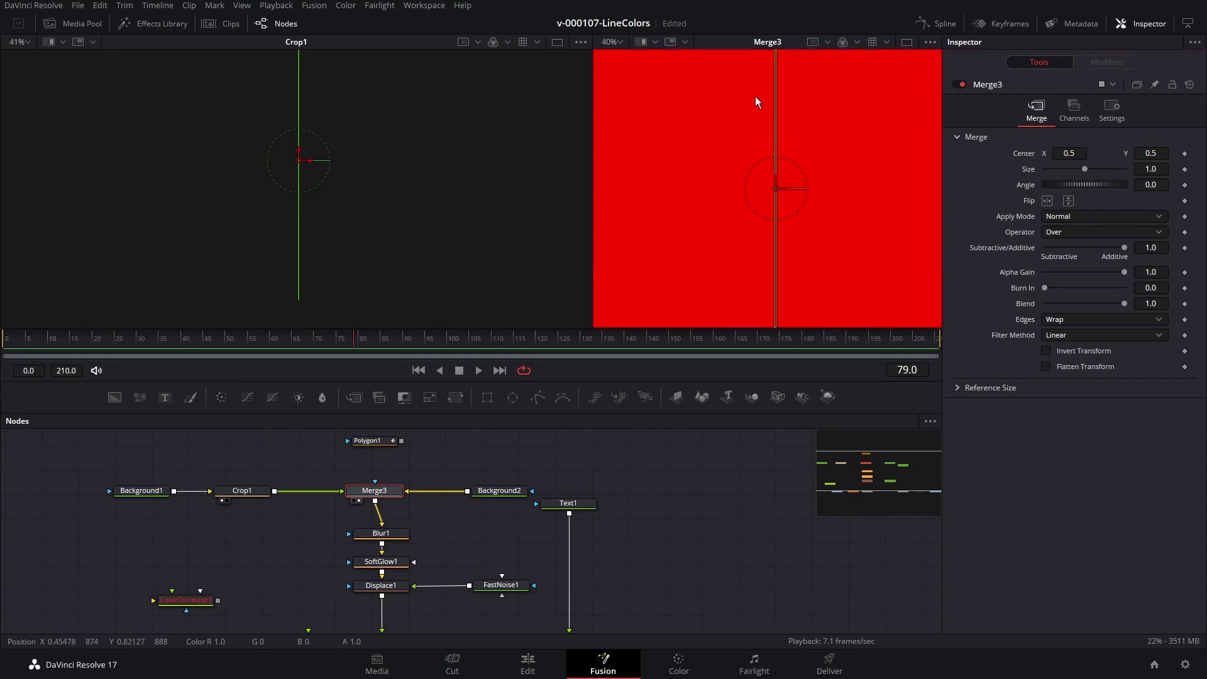
scroll(757, 167, down, 3)
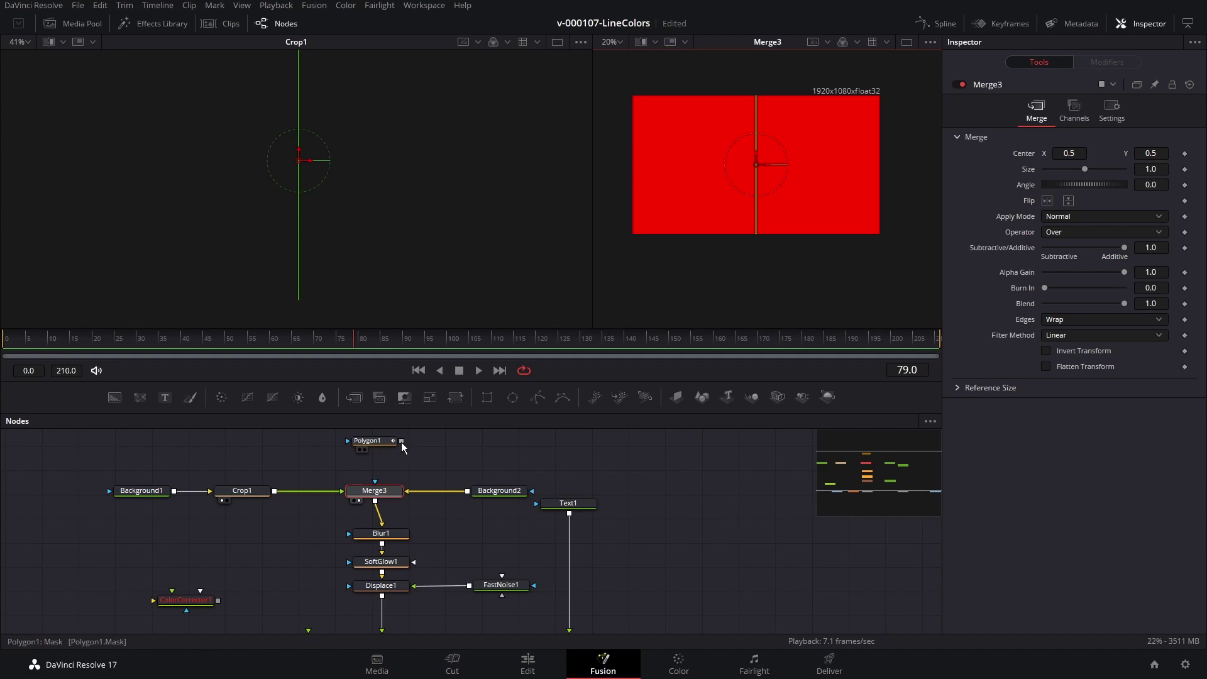
drag(401, 440, 372, 491)
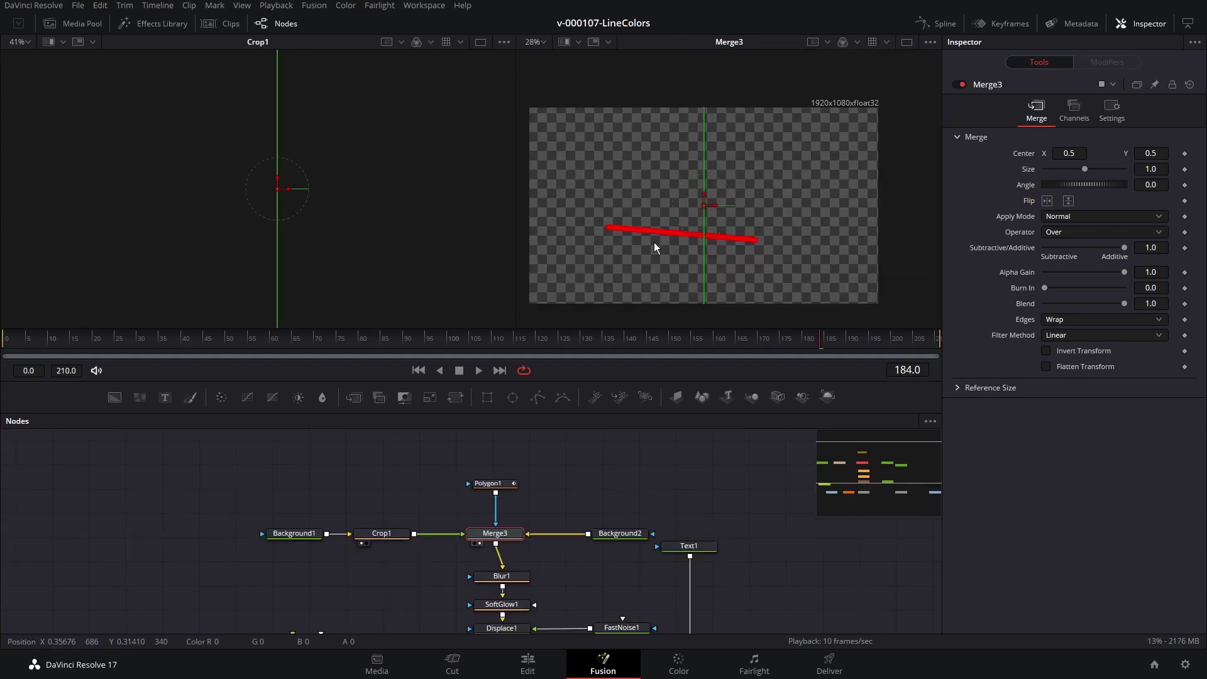
Set Crop1's X Offset to 300 and display Background1 in the first viewer.
click(397, 532)
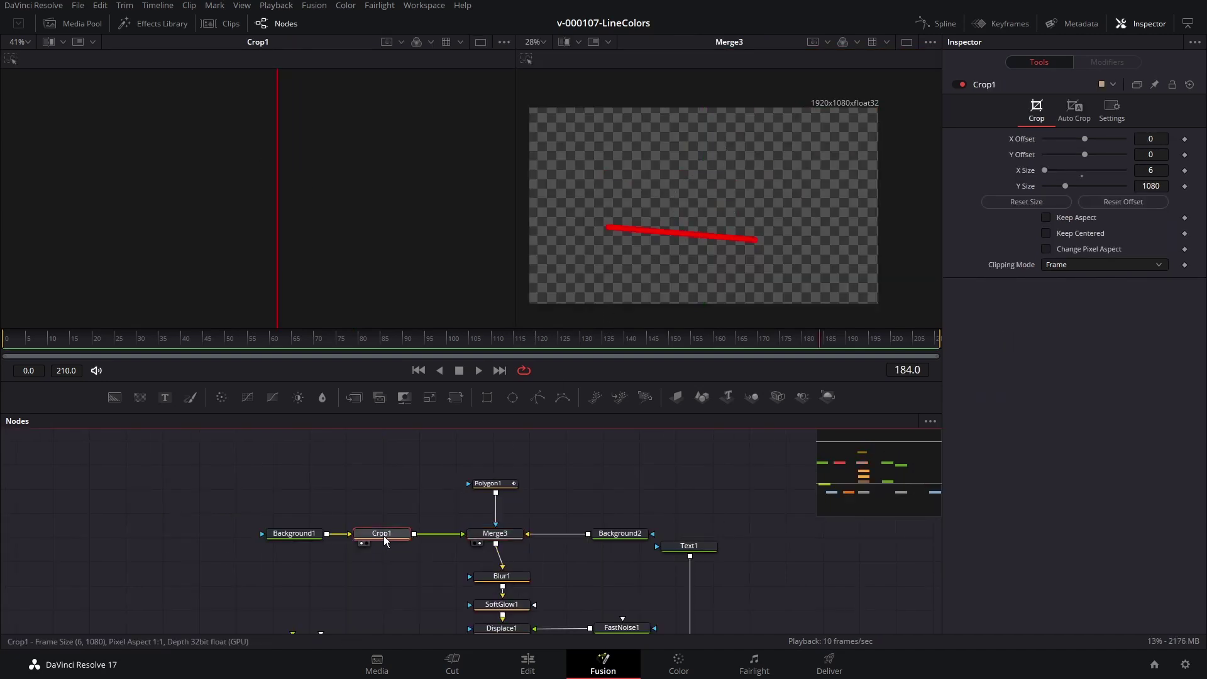
mouse_move(1086, 139)
mouse_down()
mouse_move(1114, 138)
mouse_move(1081, 141)
mouse_up()
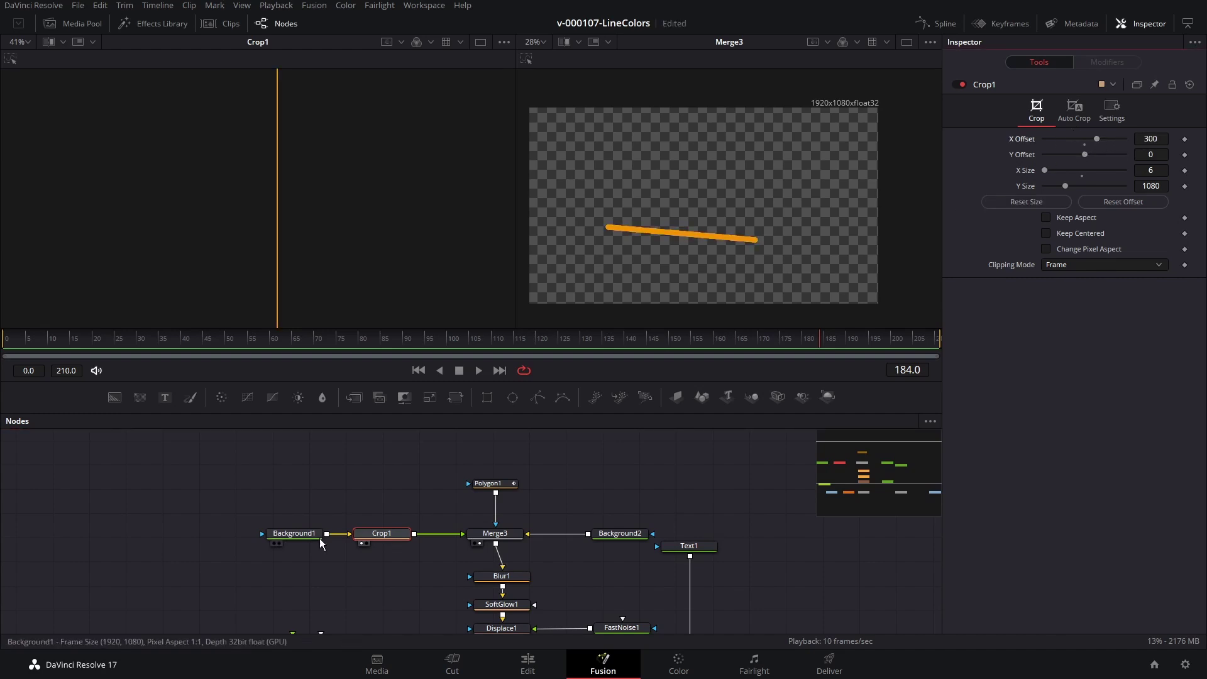
click(289, 534)
key(1)
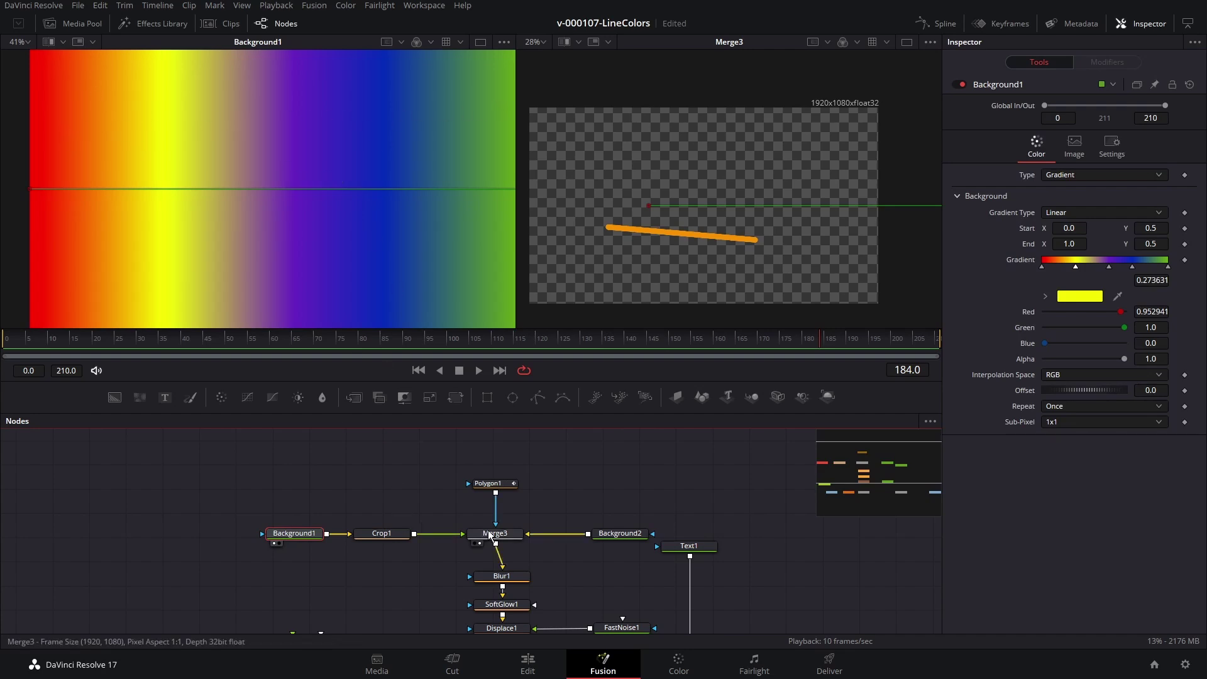
Disconnect the Polygon1 mask from Merge3 and test Crop1's X Offset at 20, 1000 and 1900 against the full-frame fill colour.
drag(503, 523, 503, 531)
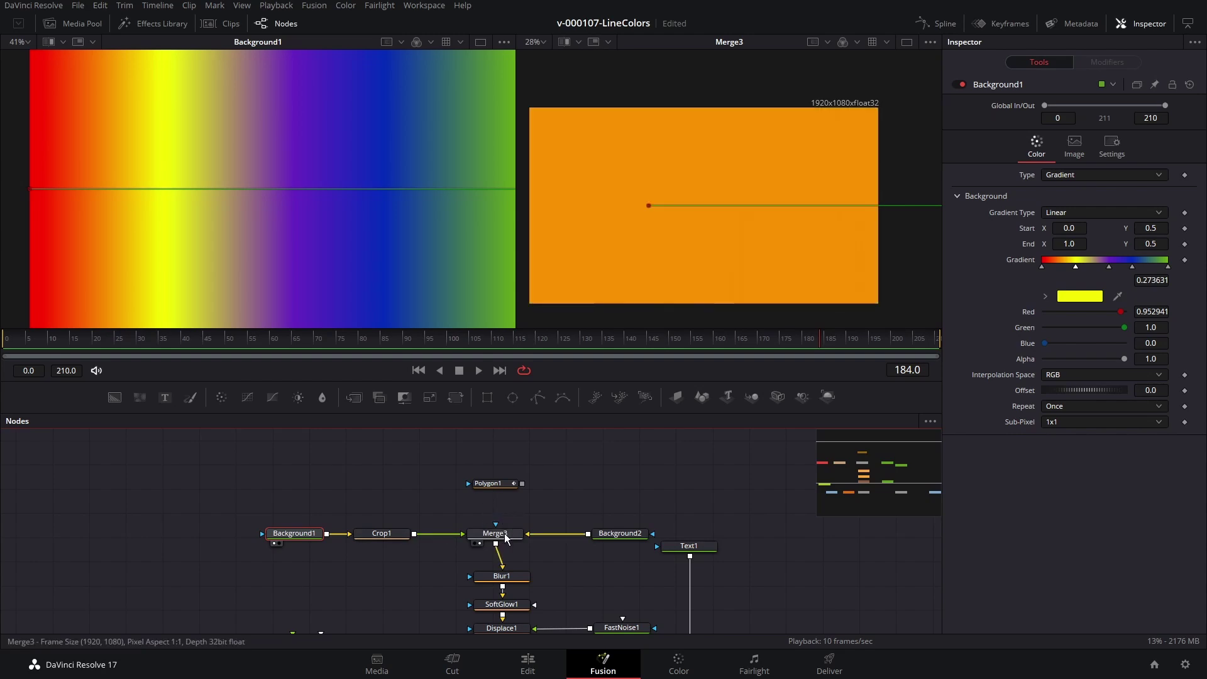
click(504, 539)
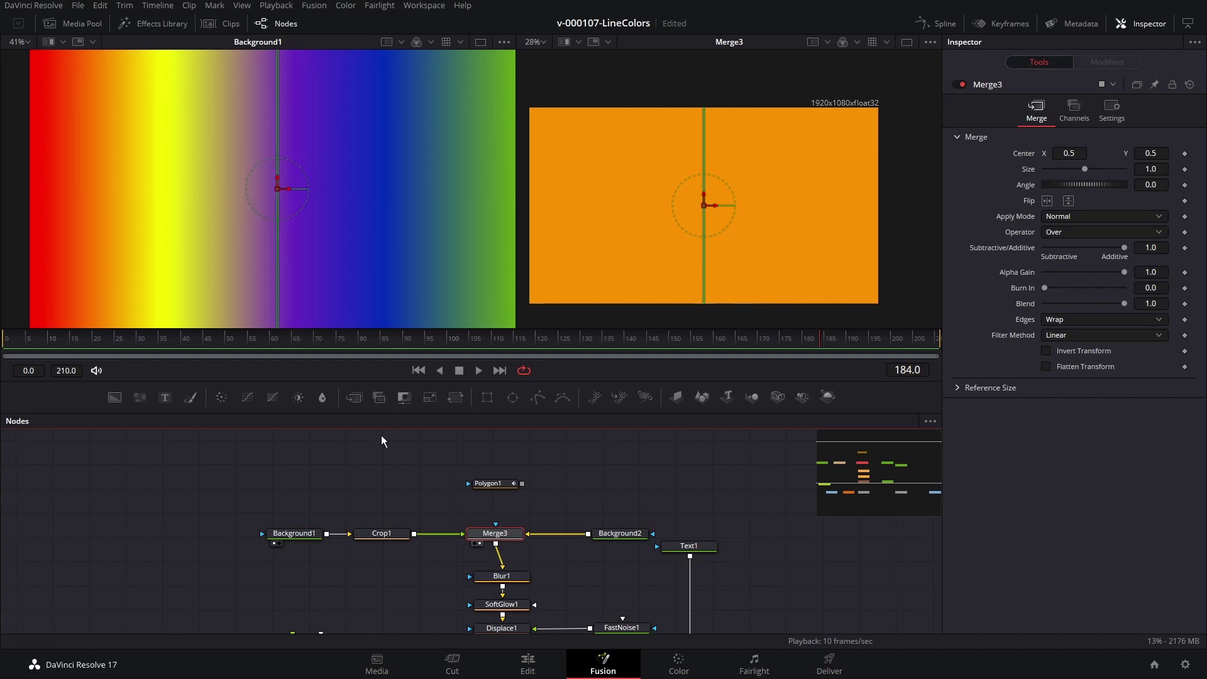
click(381, 534)
drag(1098, 140, 1087, 138)
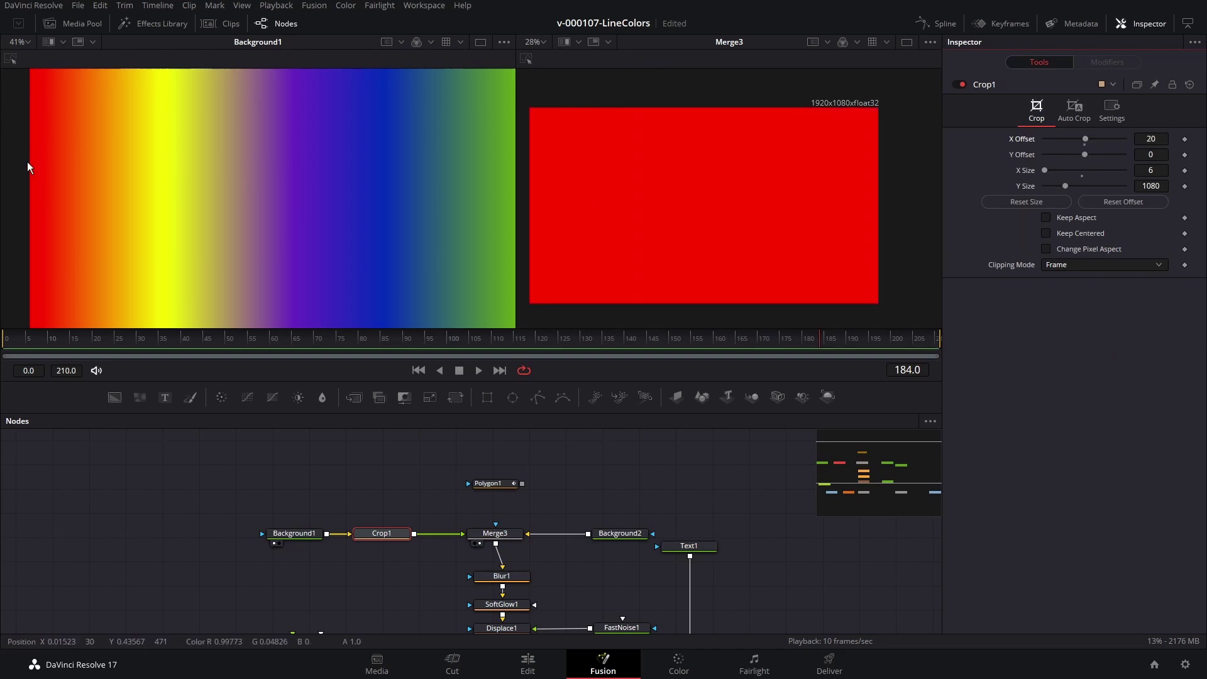
drag(1082, 134, 1132, 137)
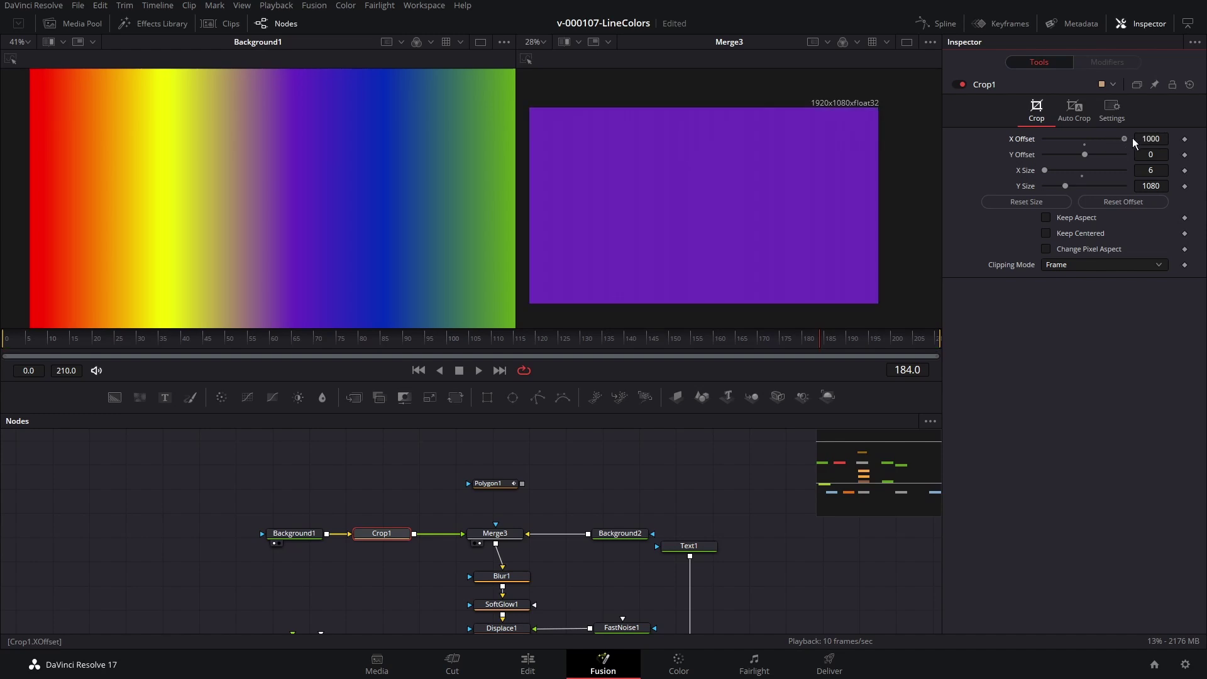
click(1166, 139)
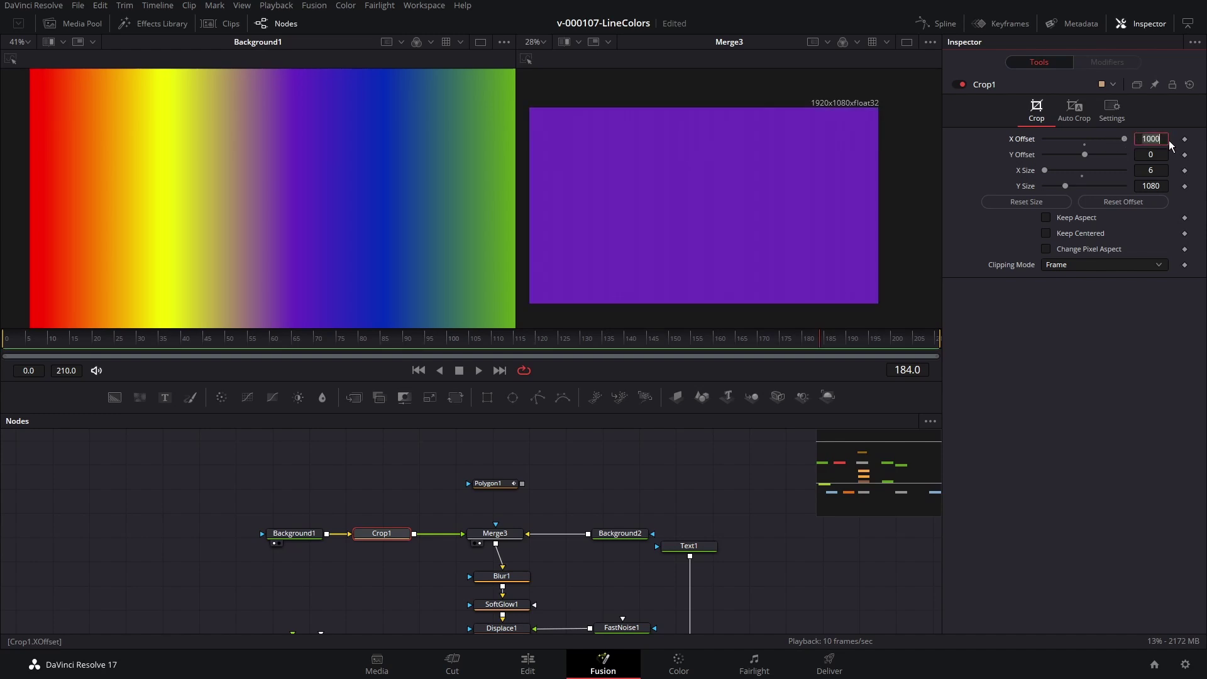
text(1900)
key(Return)
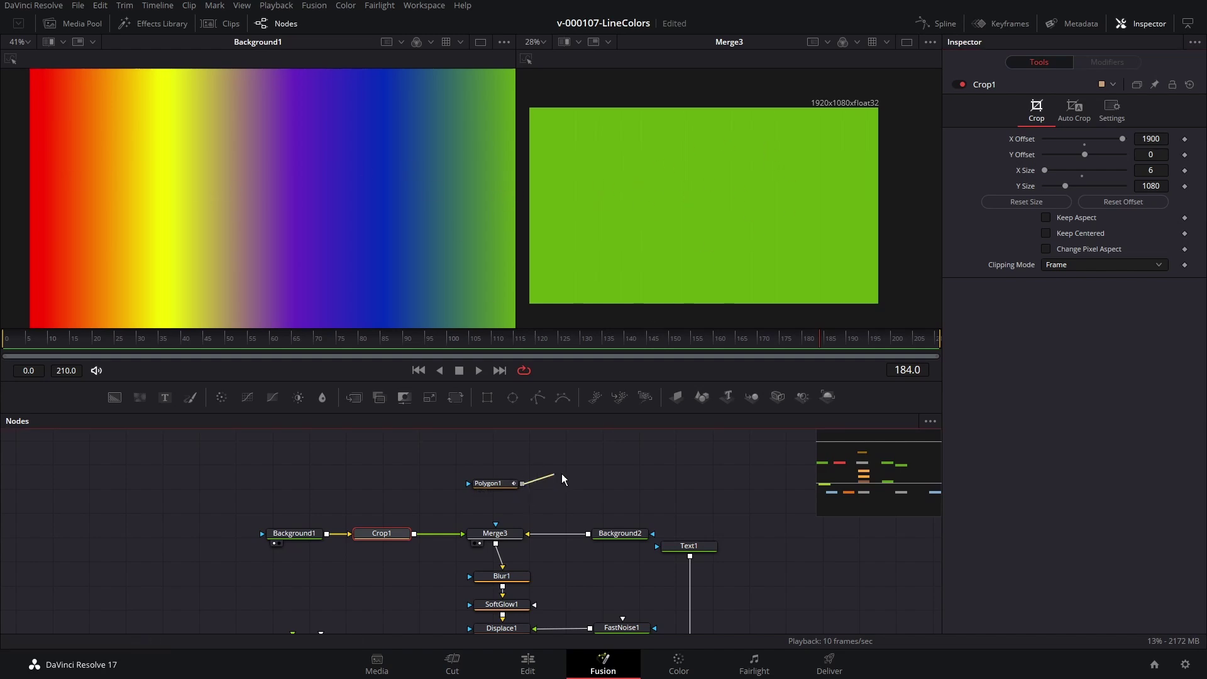
Reconnect the Polygon1 mask to Merge3 and set Crop1's X Offset to 520 while viewing MediaOut1.
drag(561, 479, 496, 531)
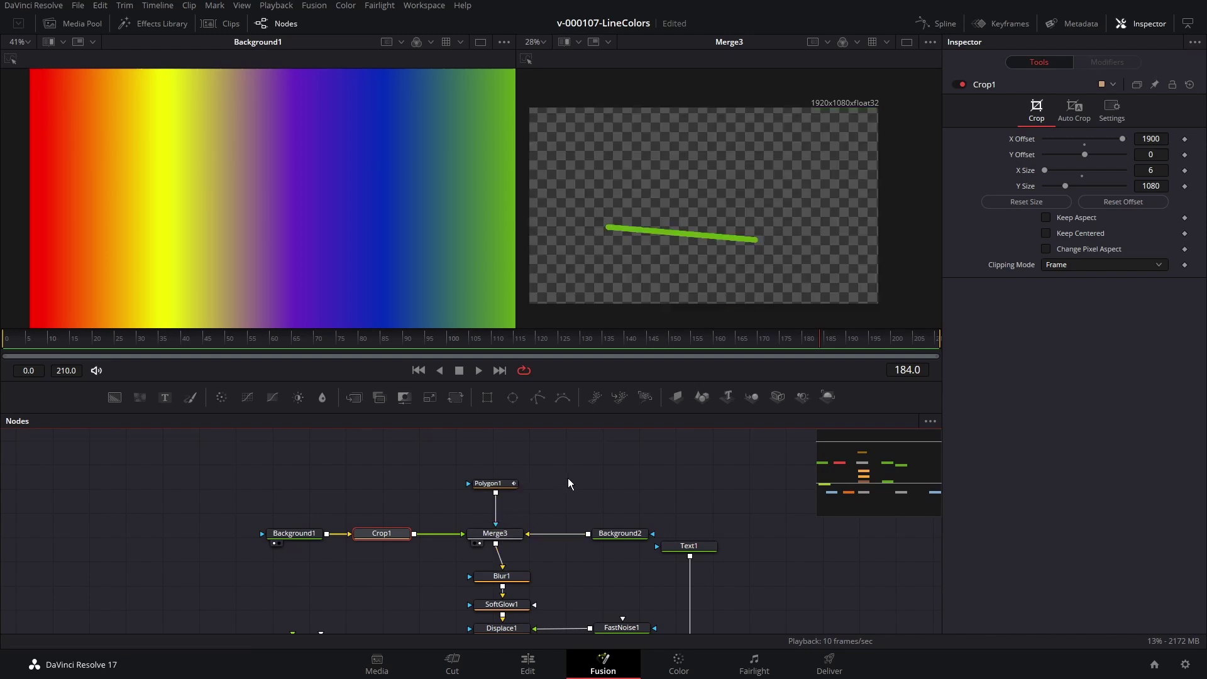
mouse_move(1123, 140)
mouse_down()
mouse_move(1089, 143)
mouse_move(1120, 141)
mouse_move(1104, 140)
mouse_up()
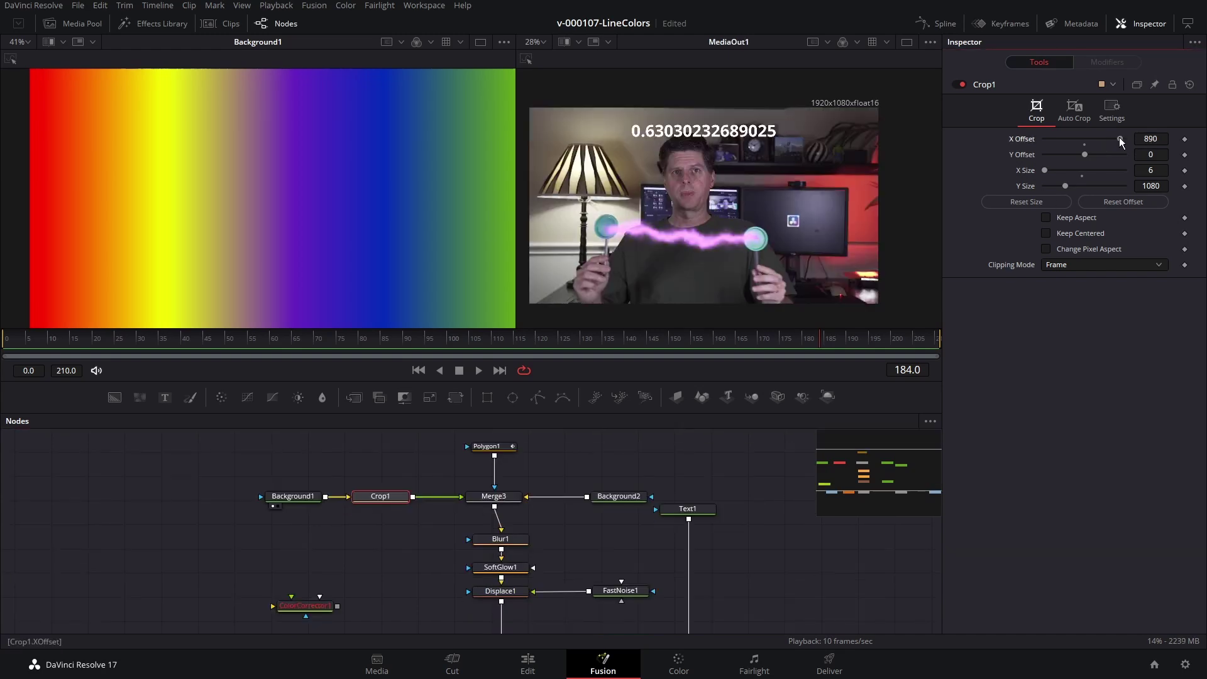
drag(1119, 137, 1096, 136)
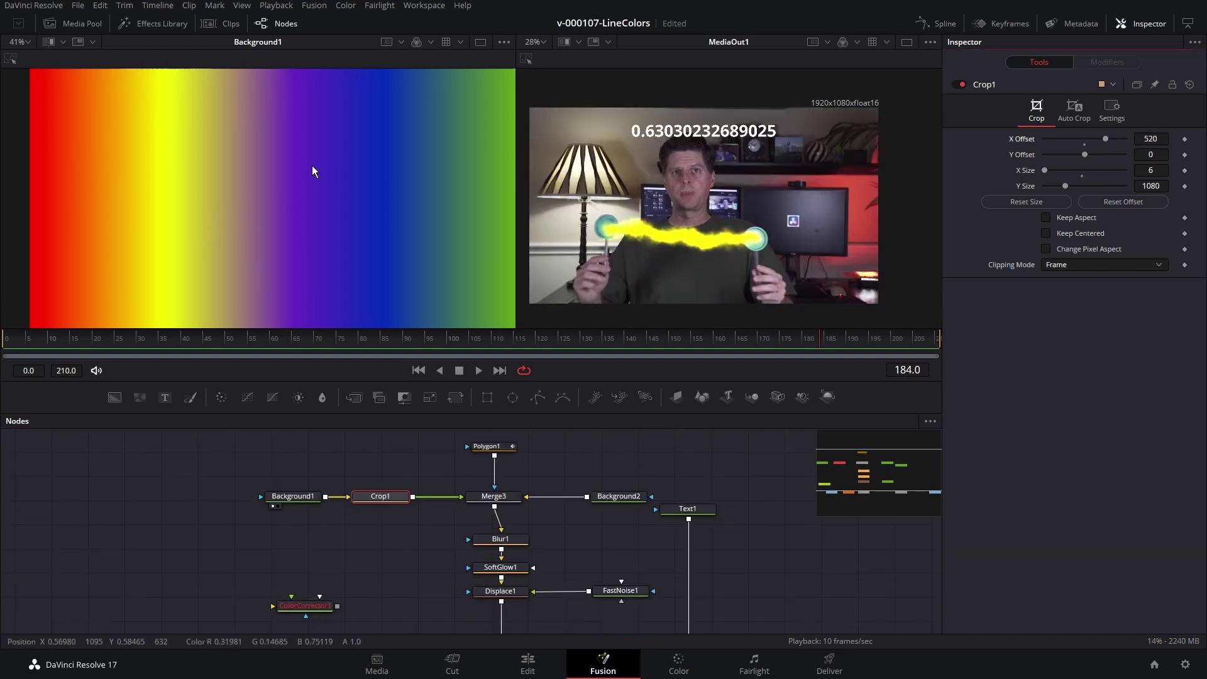
Drive Crop1's X Offset with the expression 1920*Polygon1.Distance.
right_click(1024, 139)
click(1062, 288)
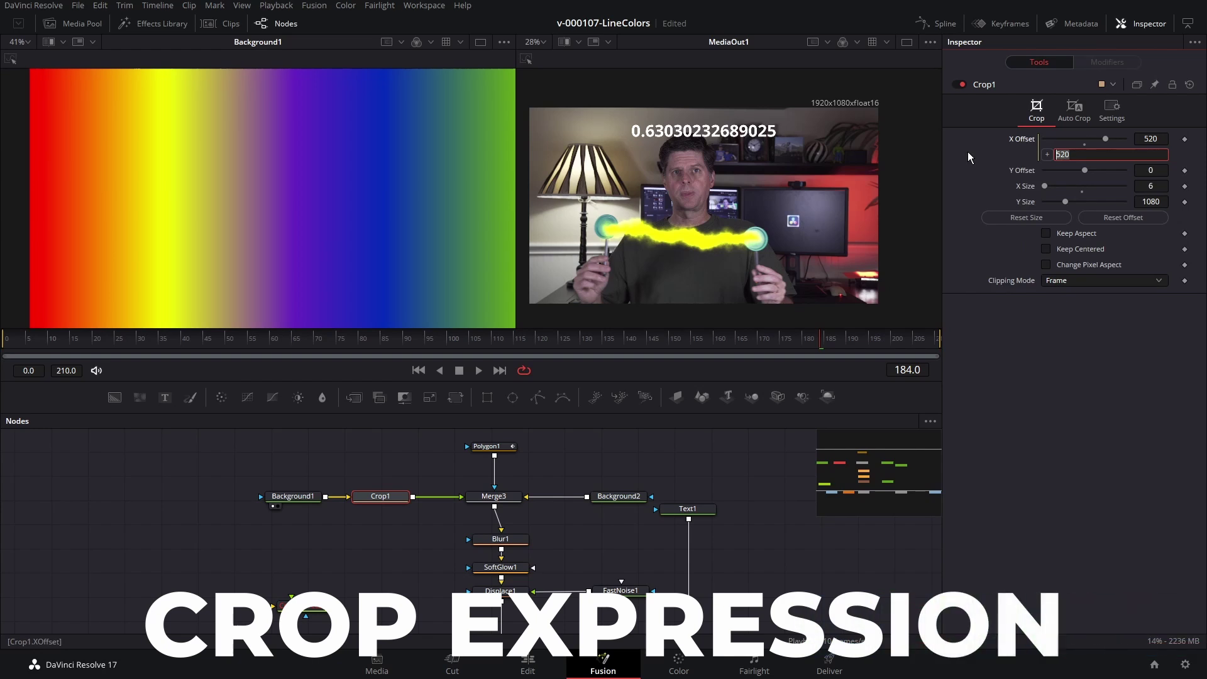
key(BackSpace)
text(1920*)
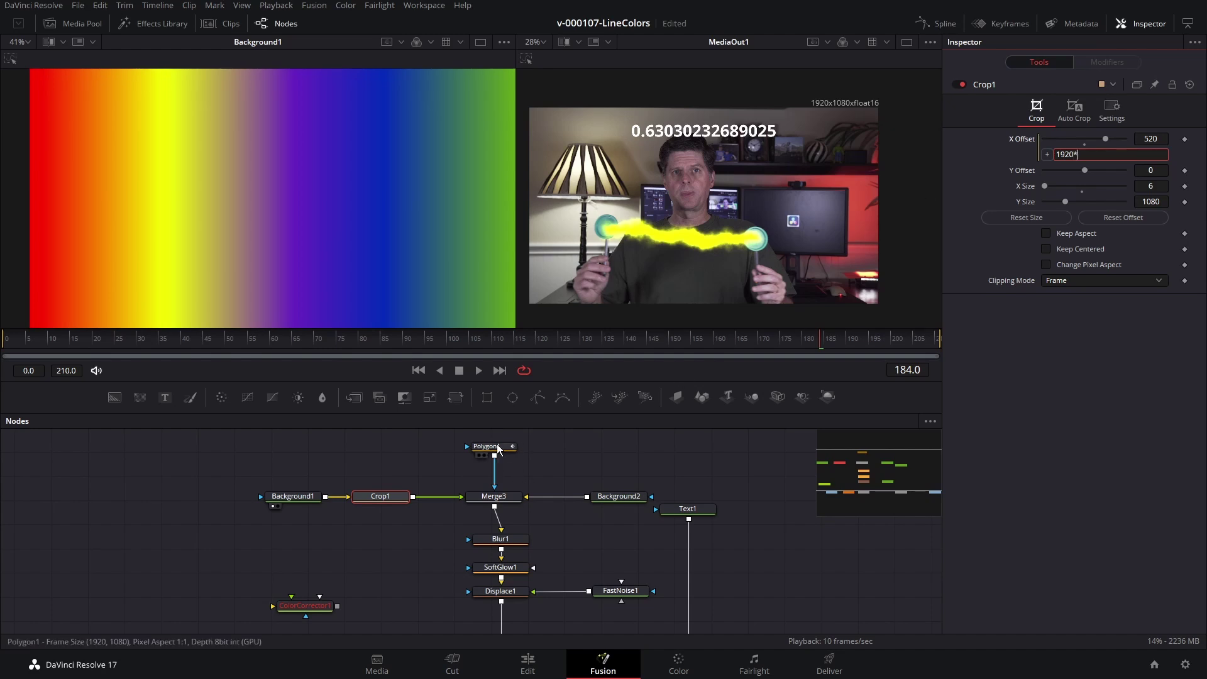
mouse_move(498, 447)
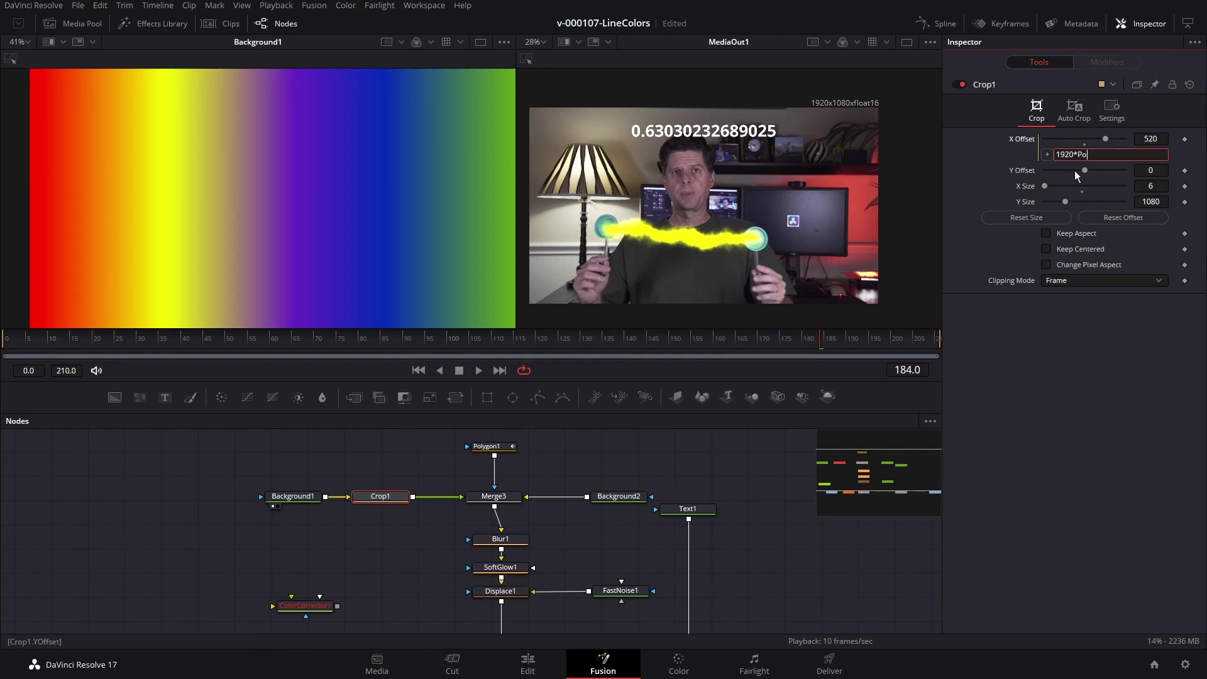
text(.Distance)
key(Tab)
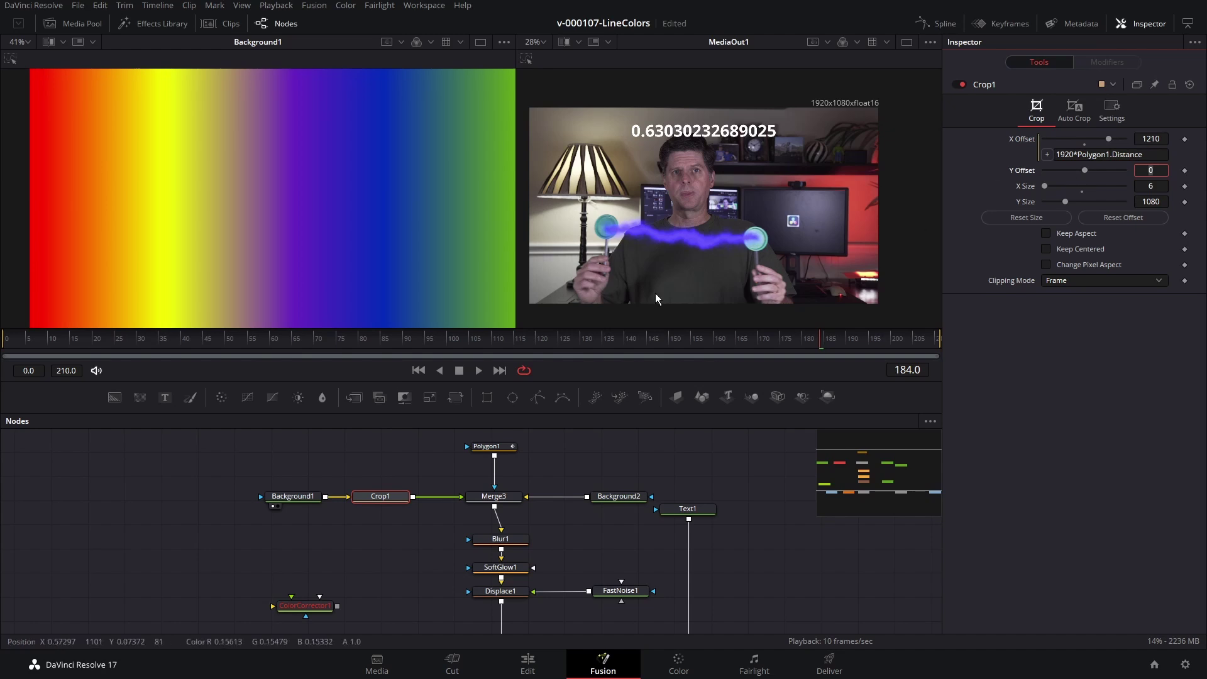
Check the beam's colour against the gradient at several frames, including 167 and 205, and in playback.
click(636, 339)
drag(685, 341, 744, 340)
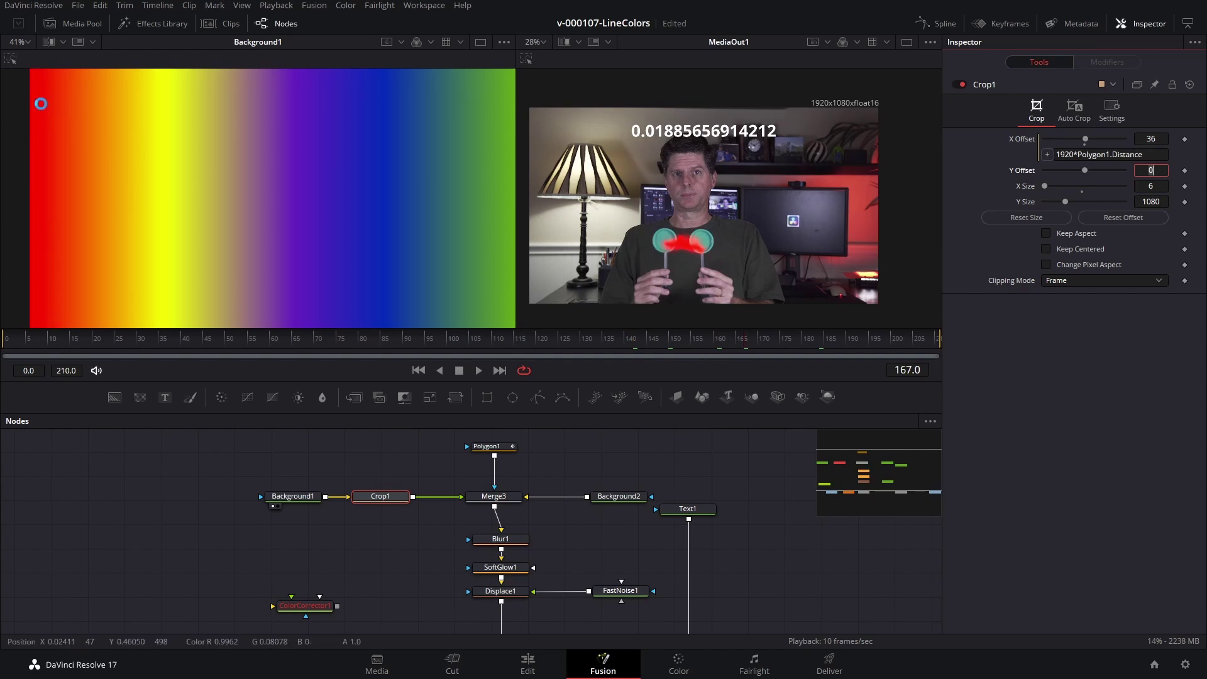
drag(846, 341, 915, 340)
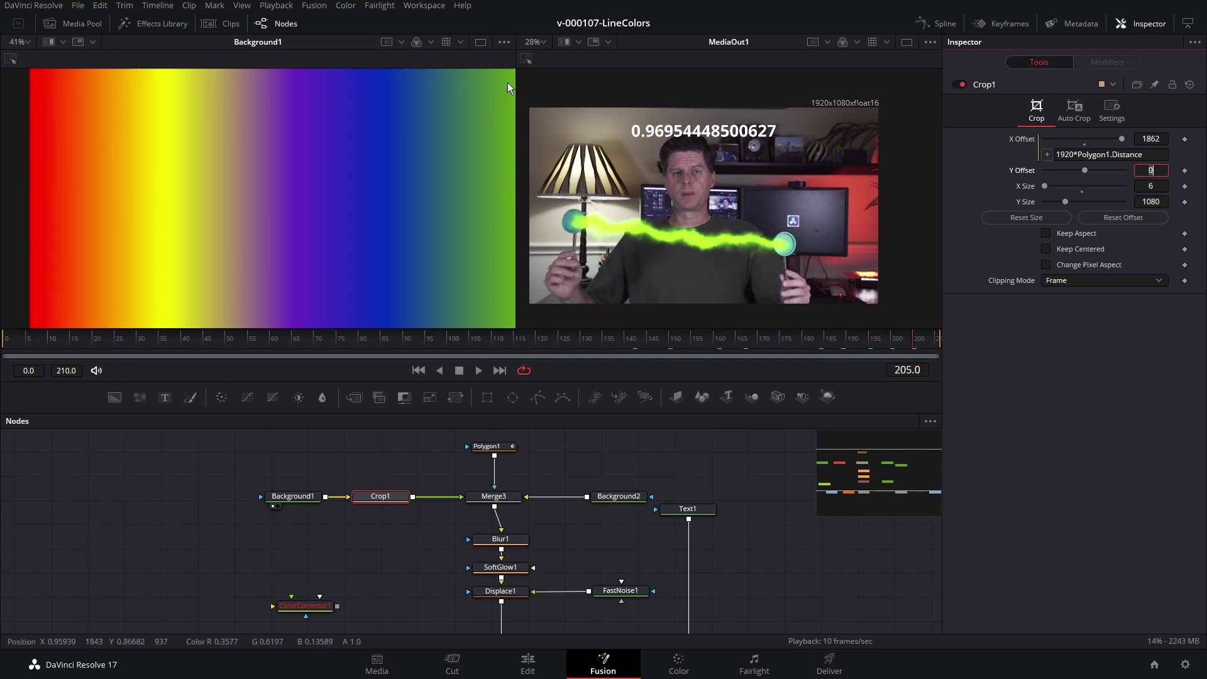
click(621, 341)
key(space)
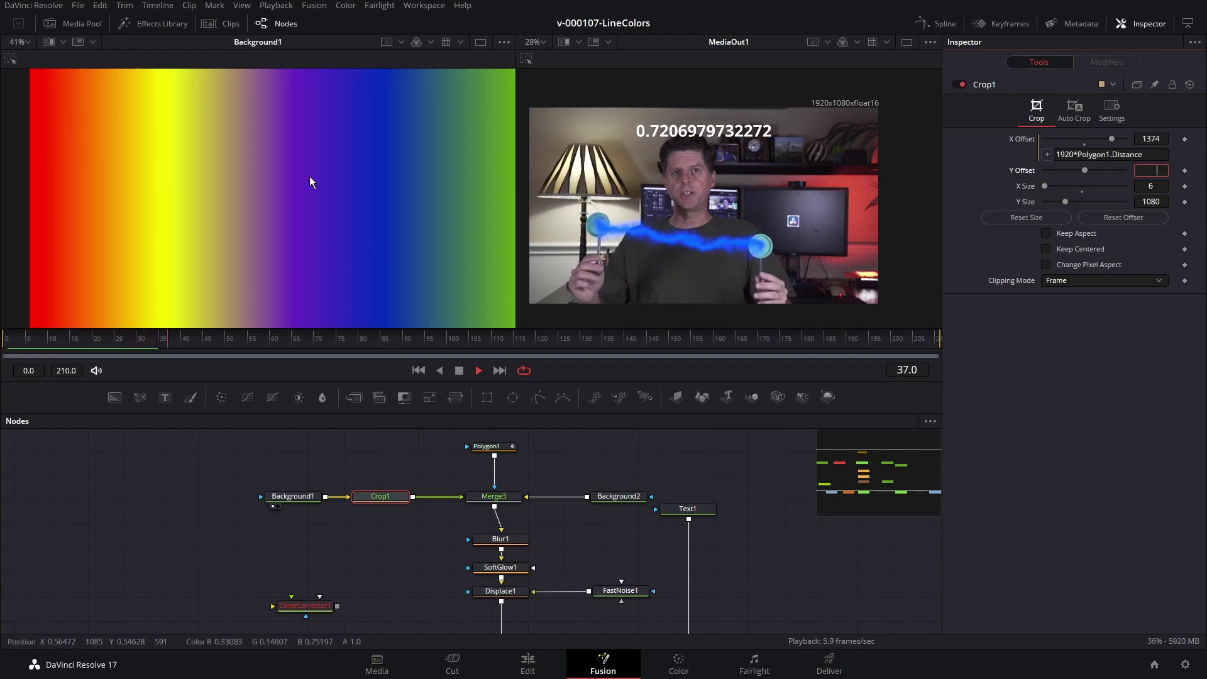
key(space)
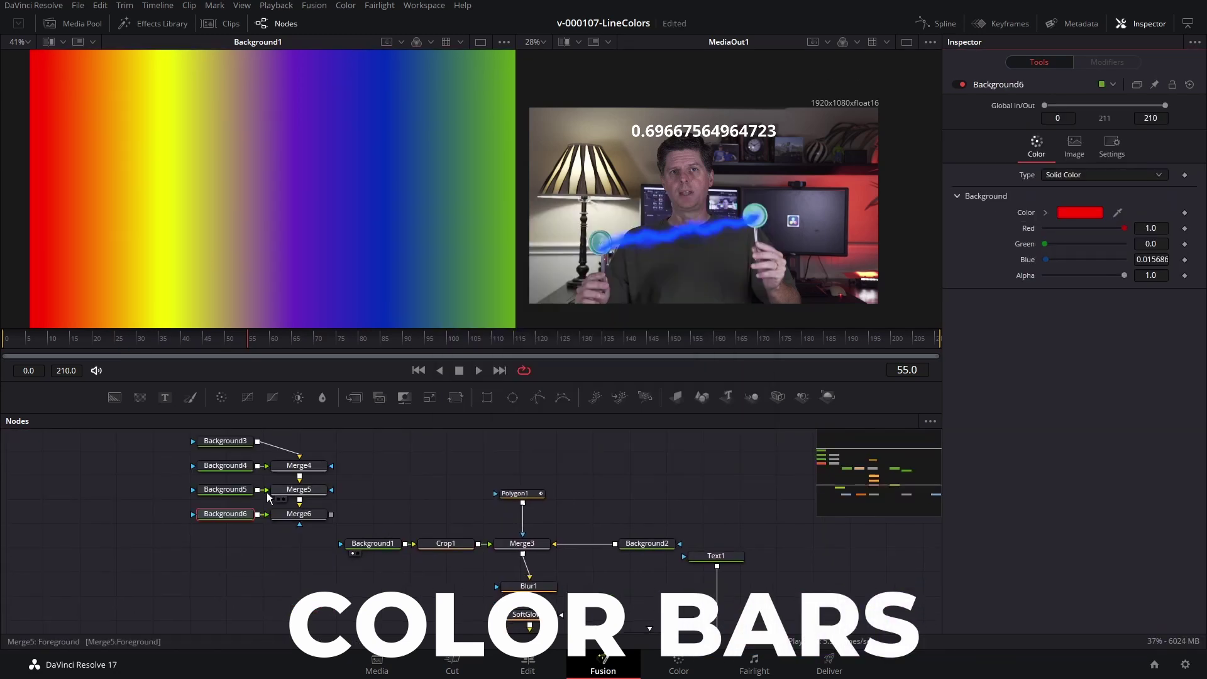
Choose red as Background6's solid colour and connect a Rectangle mask to Background3 for the colour bars.
click(1079, 213)
click(748, 233)
click(732, 451)
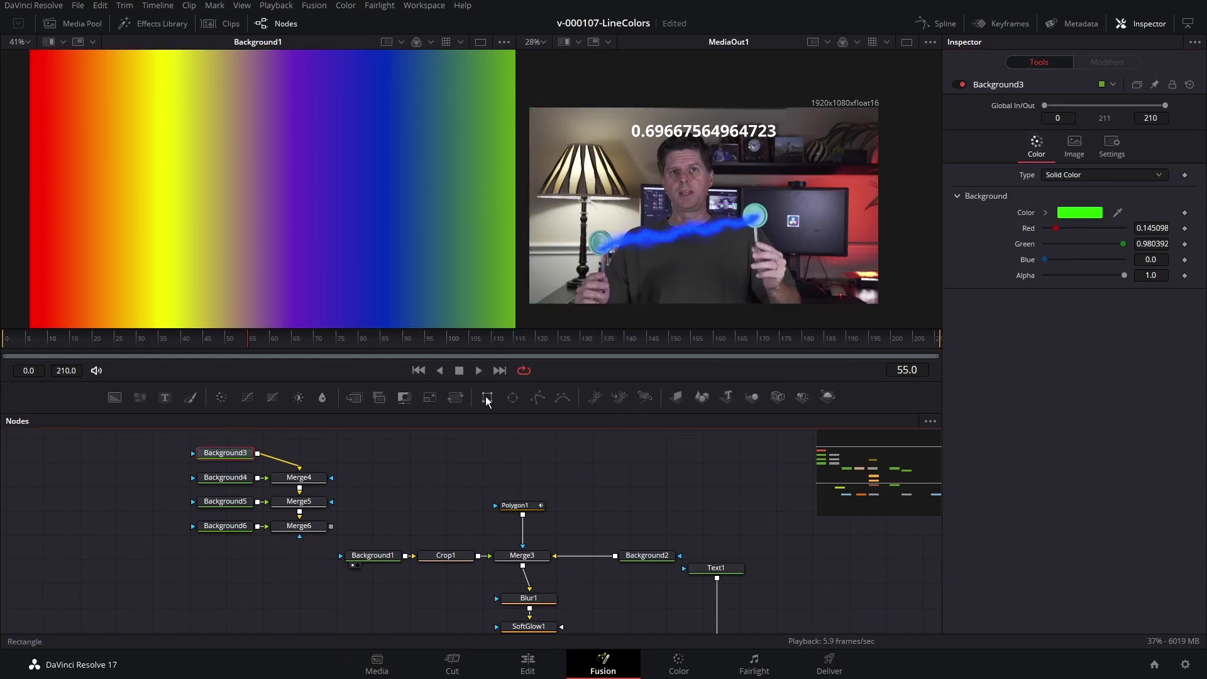
drag(143, 452, 193, 453)
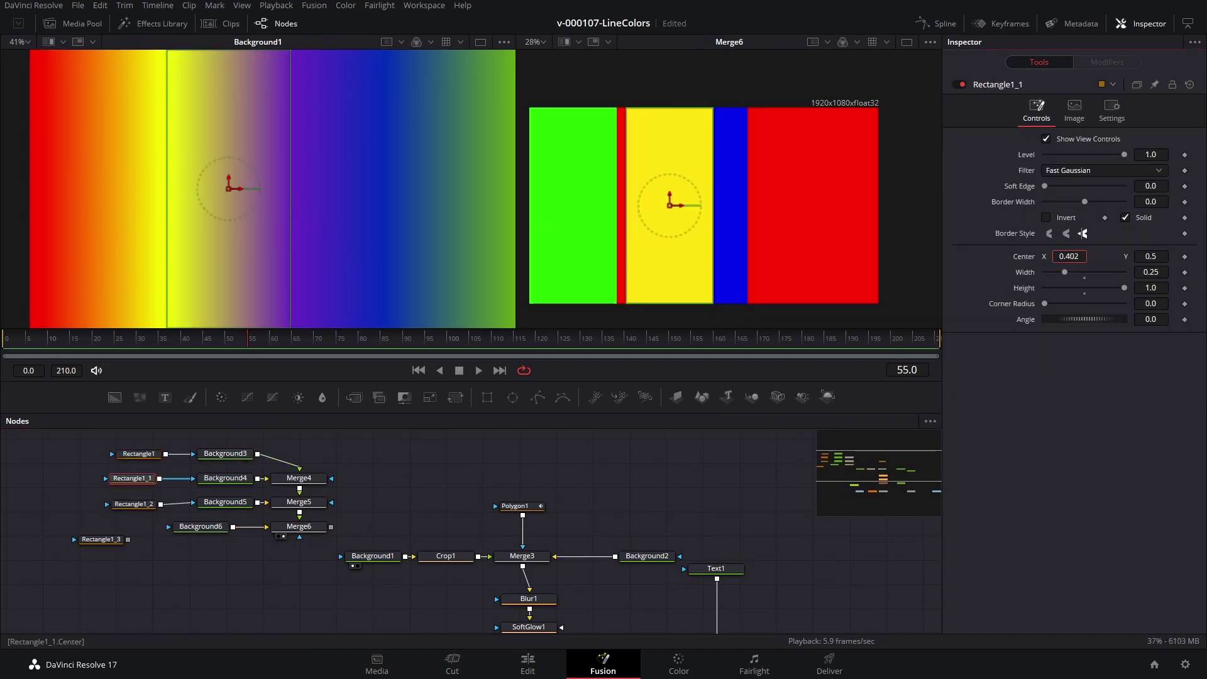
Feed Crop1 from the Merge6 colour bars instead of Background1 and show Merge6 in the first viewer.
click(380, 556)
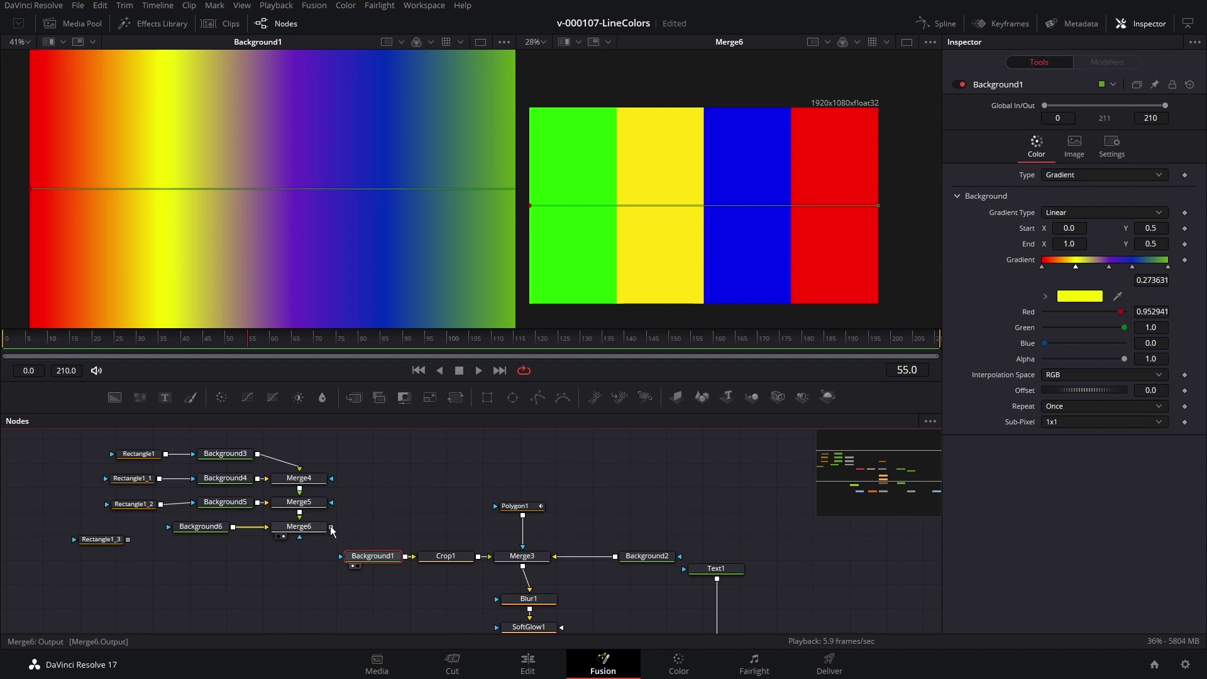
drag(330, 526, 412, 556)
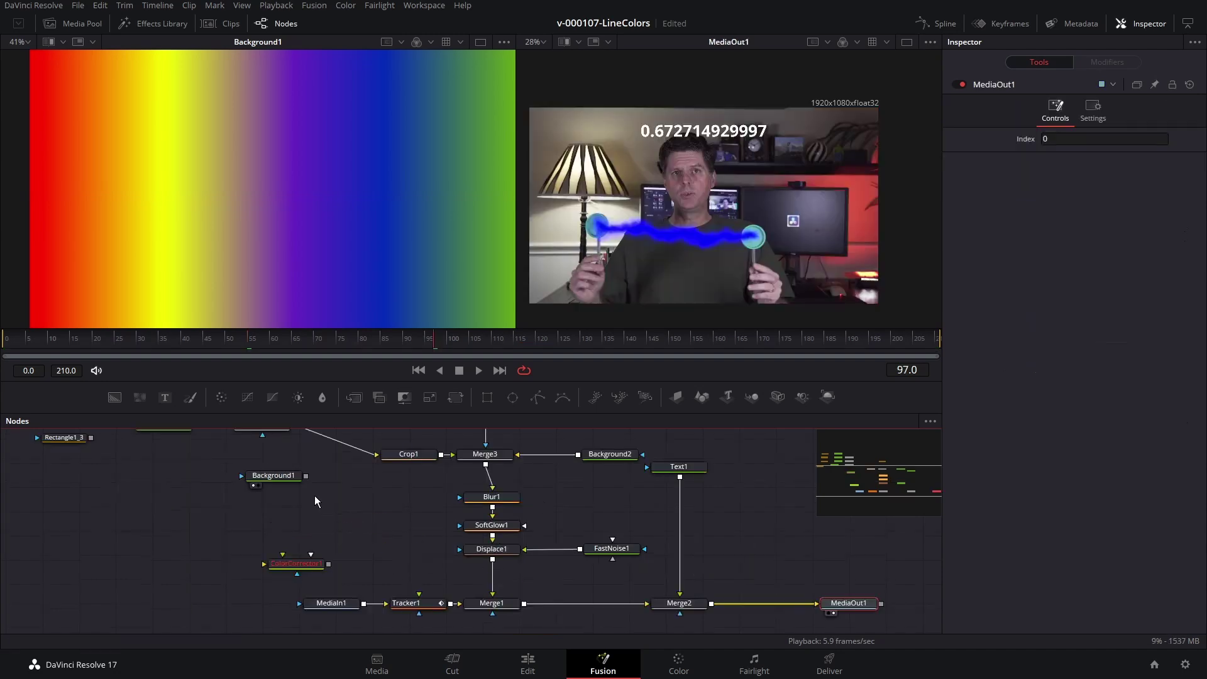
click(269, 452)
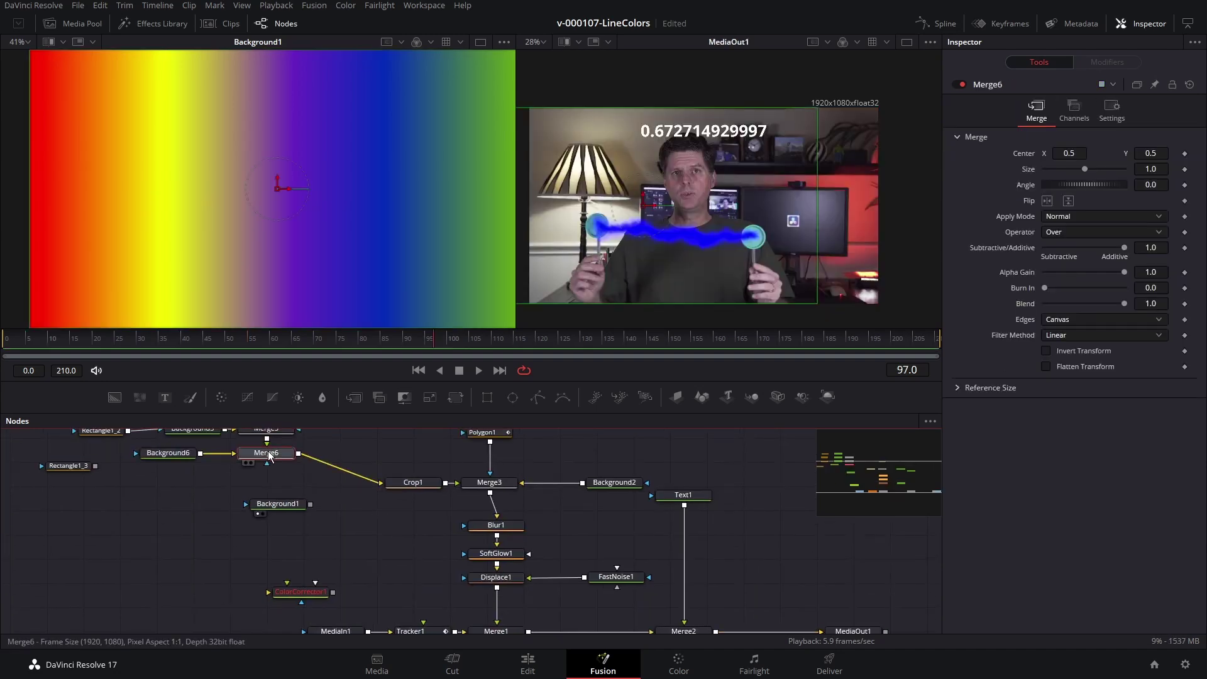
key(1)
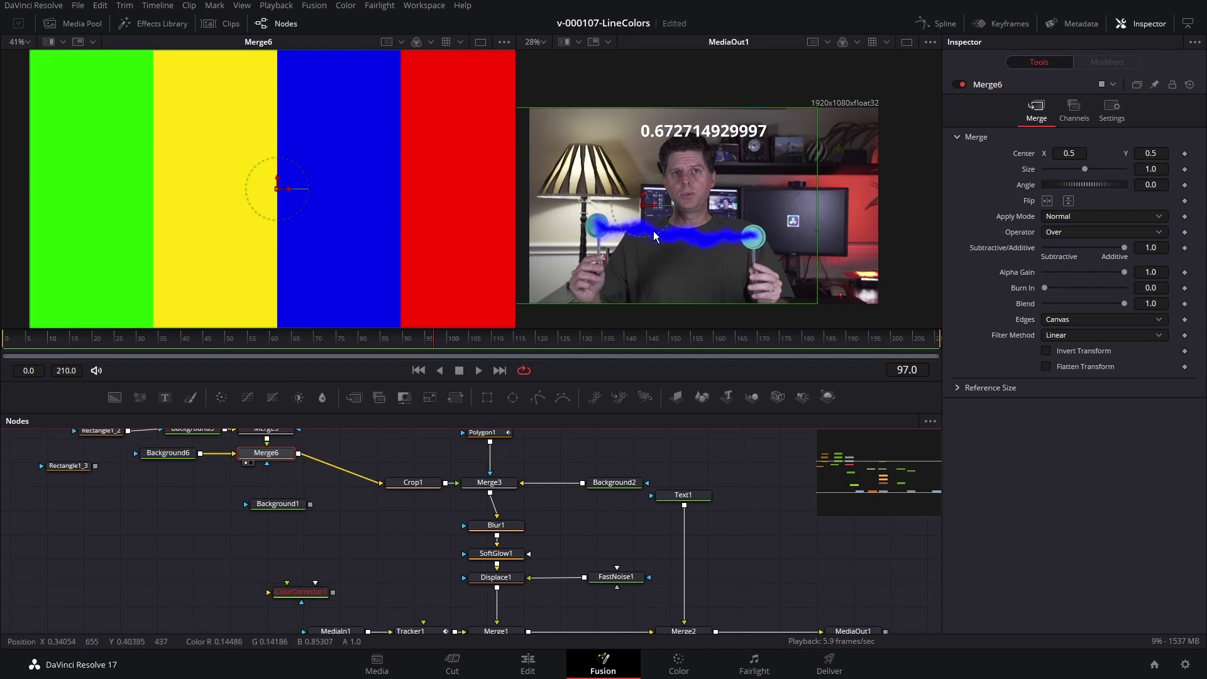
Play the composition around frames 184 to 187 to check the beam's colour switches against the colour bars.
key(space)
click(746, 341)
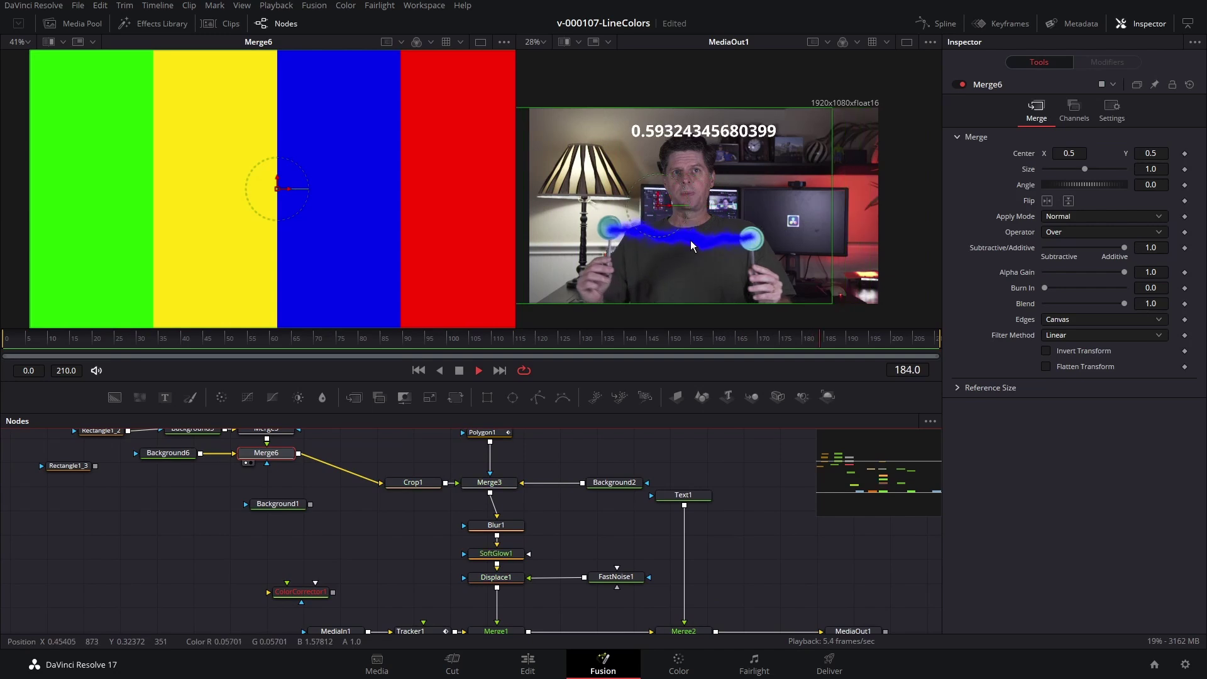
key(space)
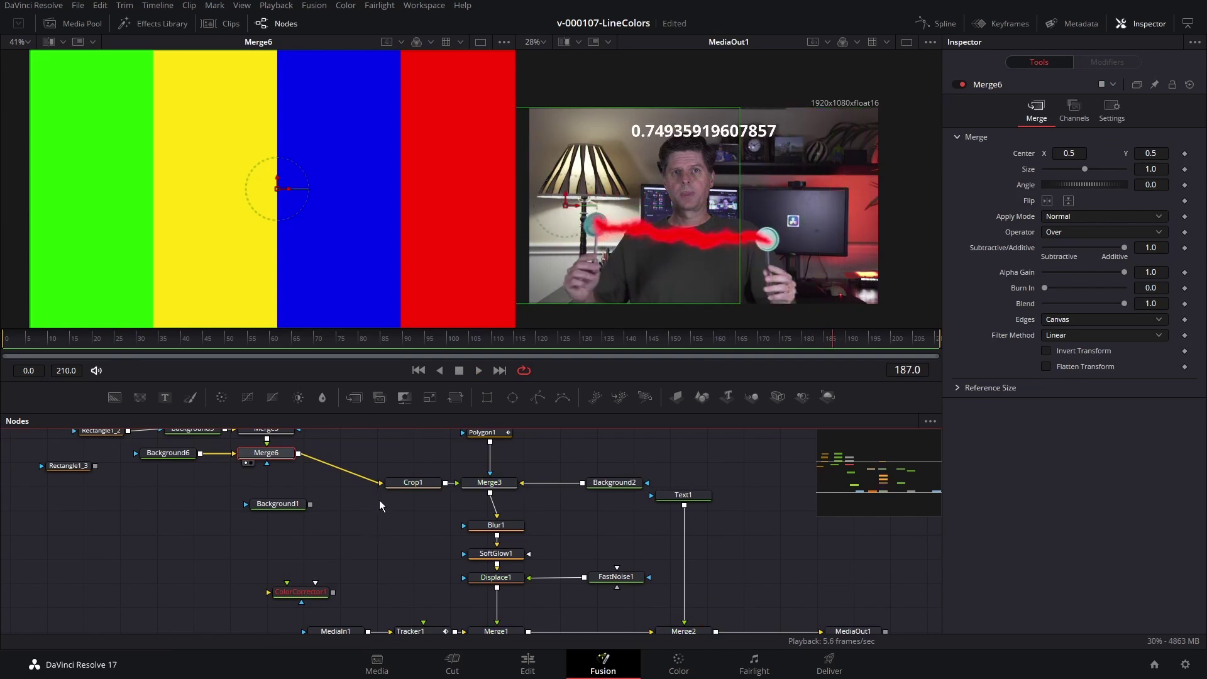
Detach Crop1 from the node chain and connect a new Background node to Merge3's foreground.
drag(381, 482, 320, 482)
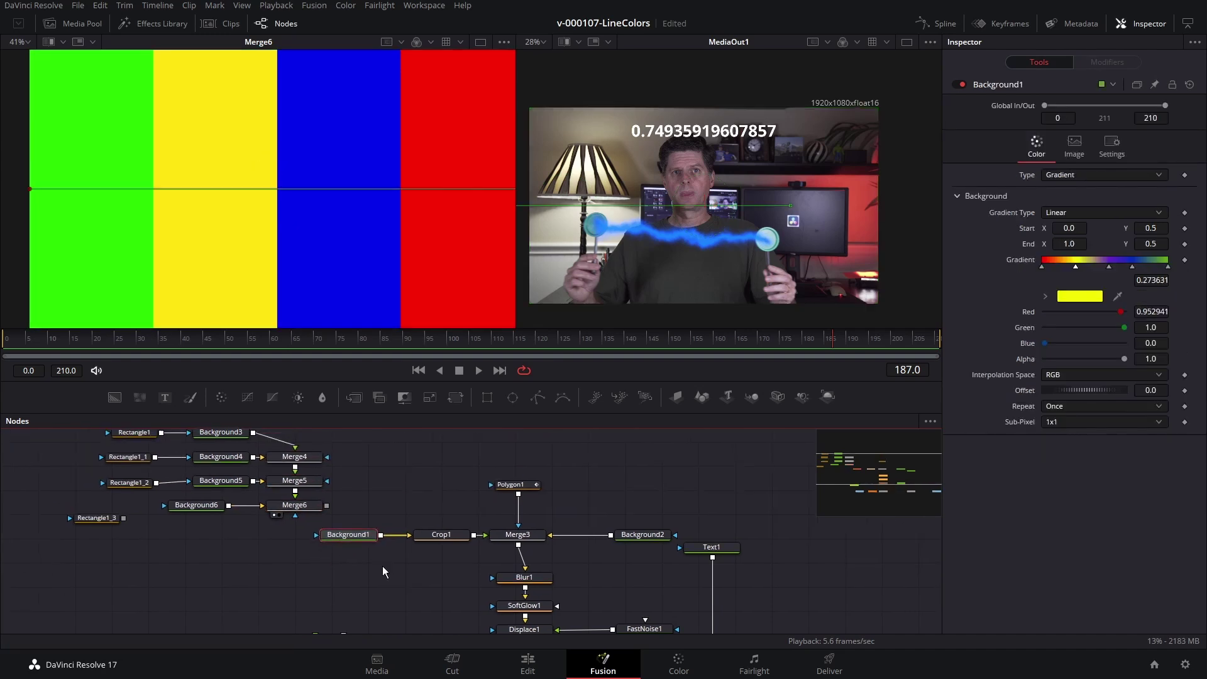
drag(79, 447, 227, 533)
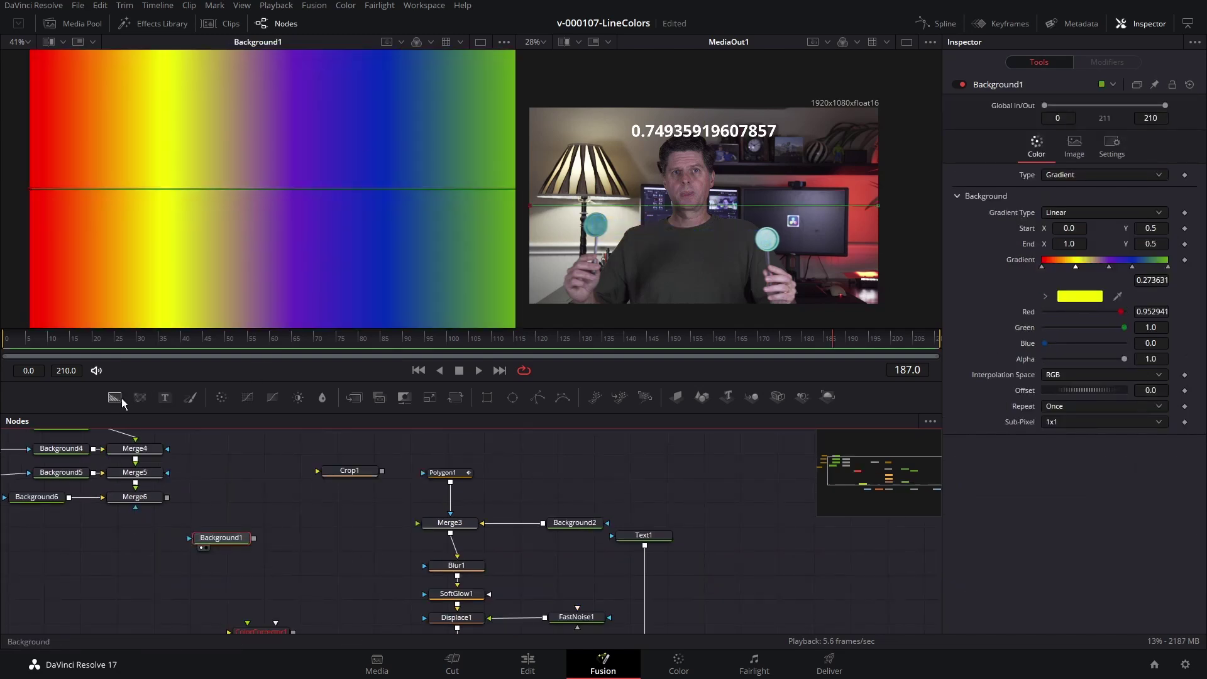
mouse_move(115, 397)
mouse_down()
mouse_move(339, 528)
mouse_move(409, 531)
mouse_move(357, 522)
mouse_up()
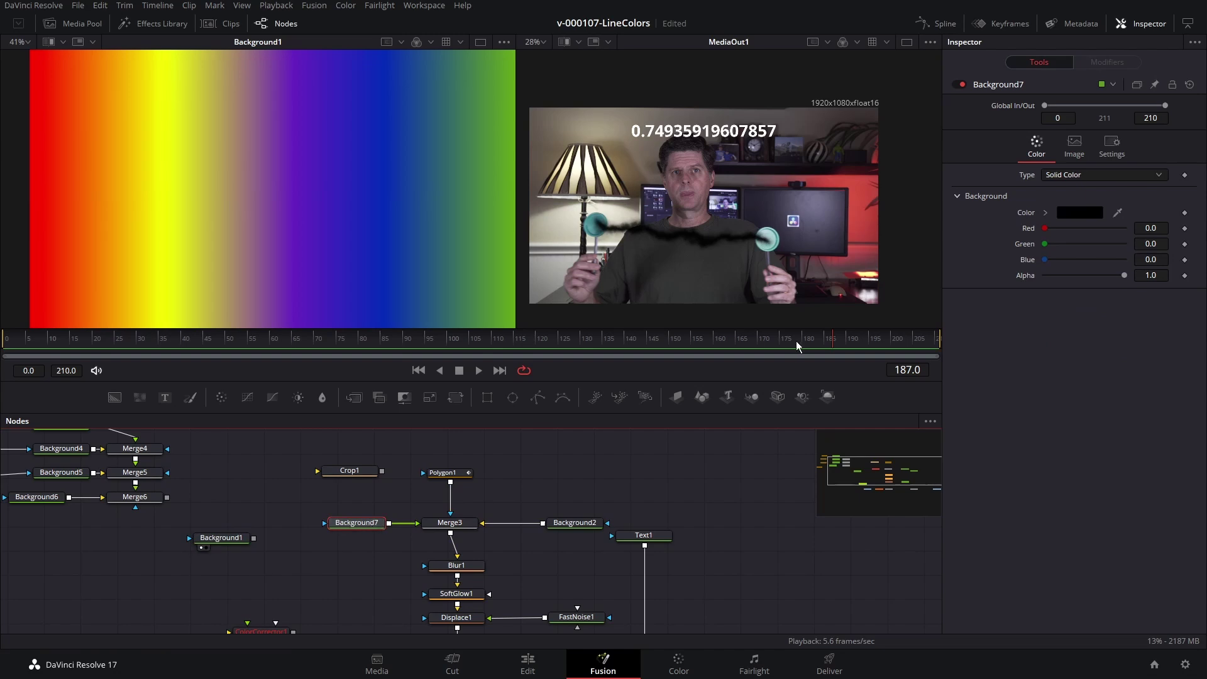
Try an orange solid colour on Background7 and a teal one with Red 0.26, Green 0.701 and Blue 0.63.
click(1079, 212)
click(722, 227)
click(749, 229)
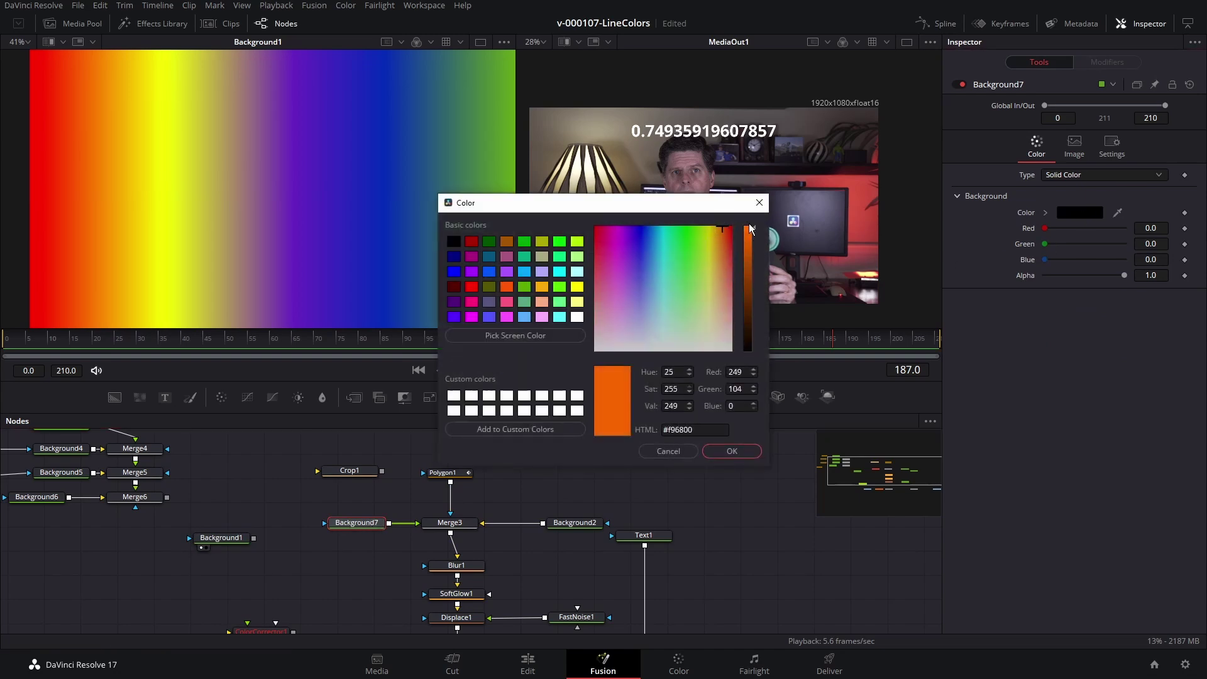
click(736, 451)
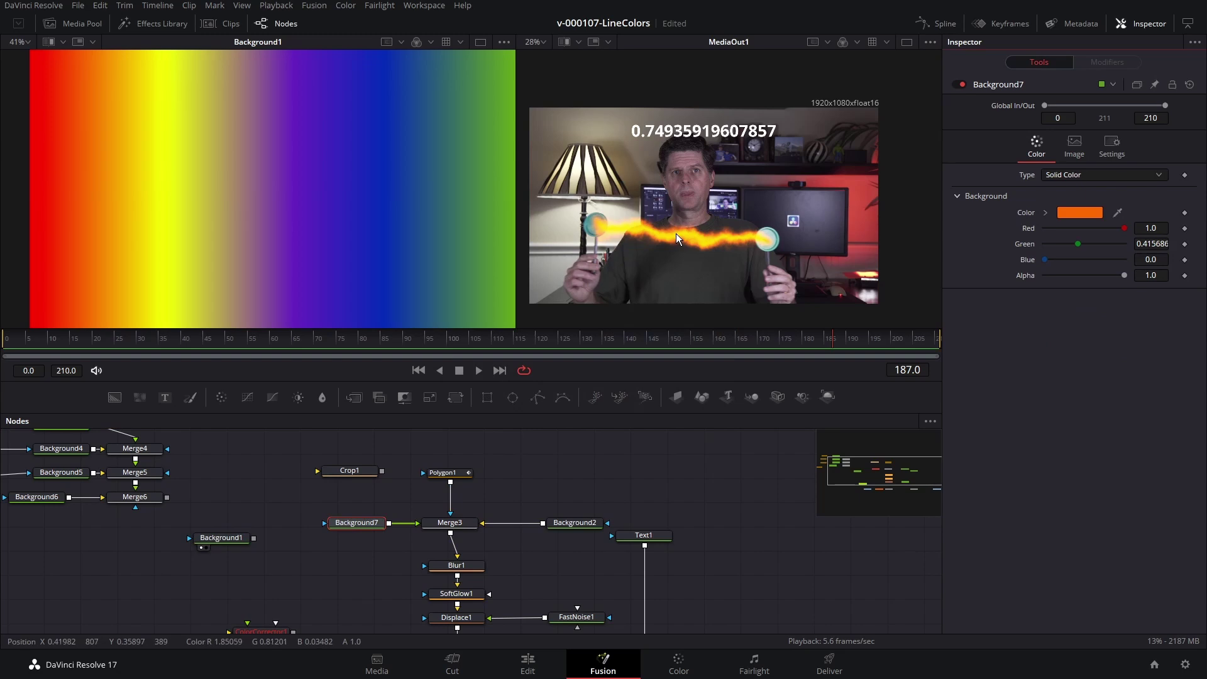
click(609, 531)
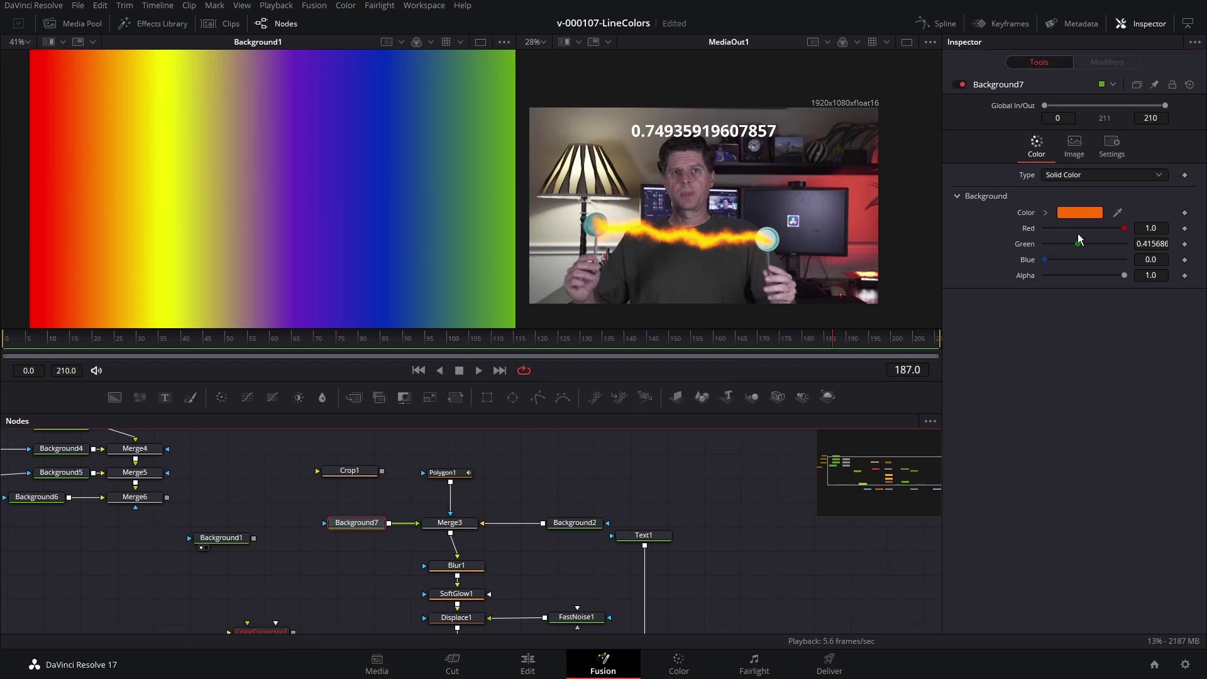
drag(1124, 228, 1094, 259)
Move Background1 nearer to Background7 and apply a Probe modifier to each of Background7's Red, Green and Blue channels.
drag(231, 540, 259, 500)
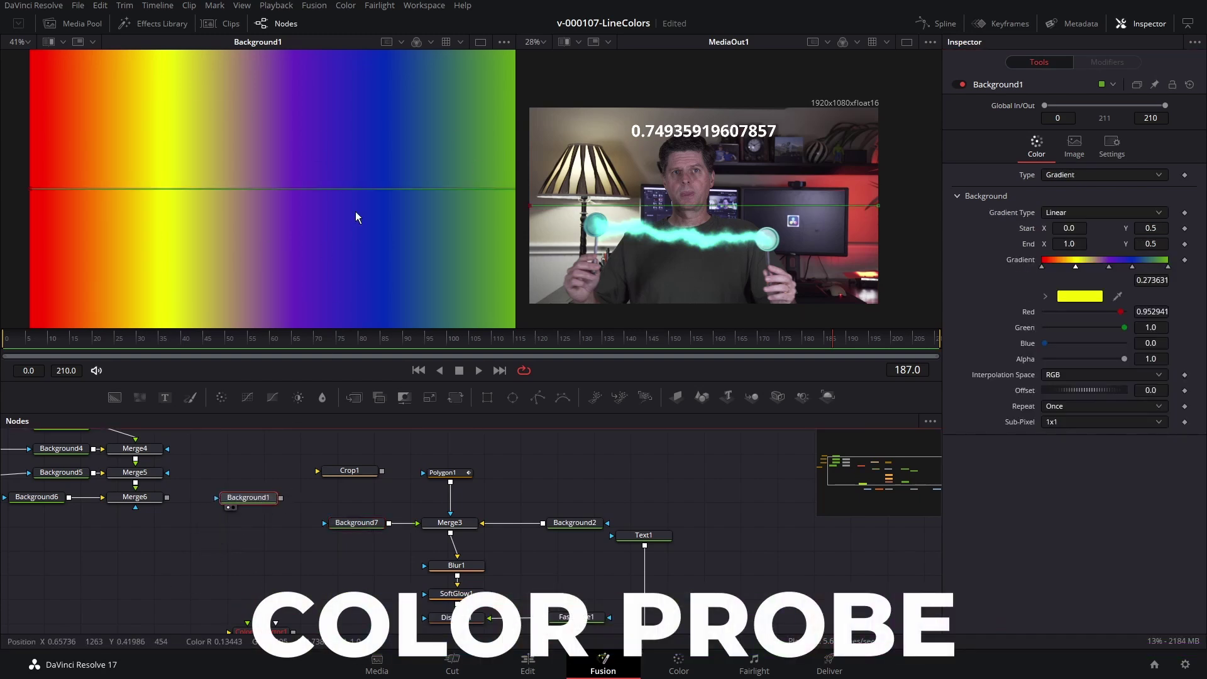
click(356, 522)
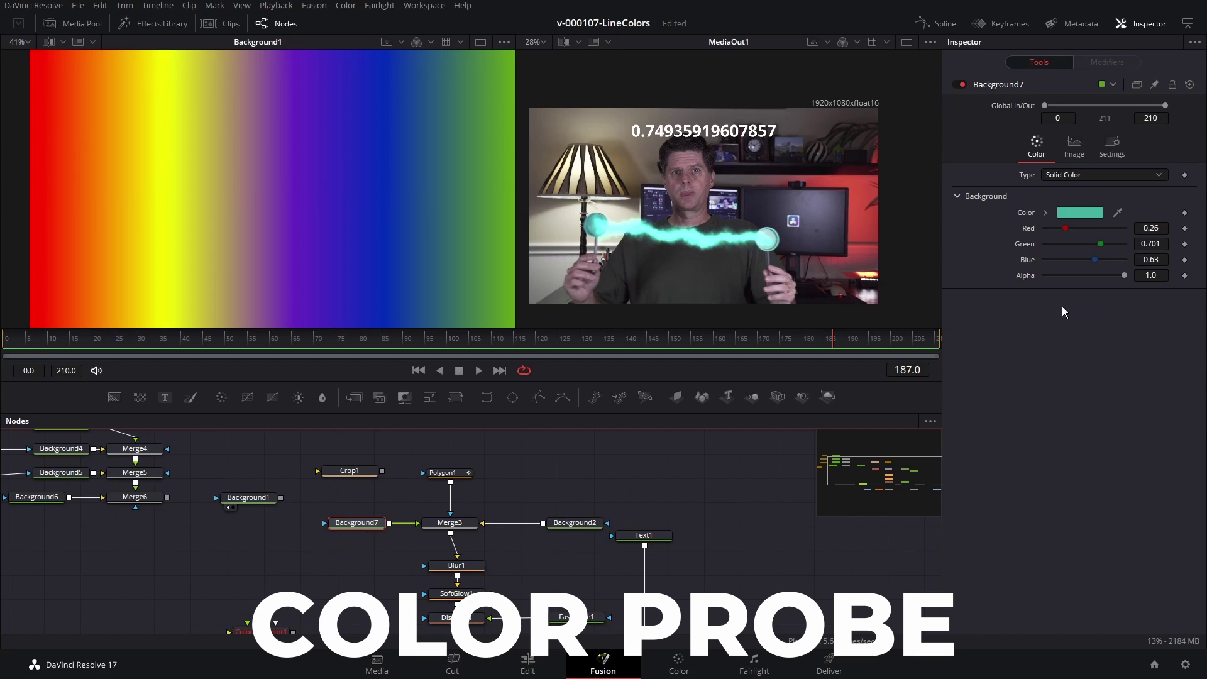
right_click(1031, 228)
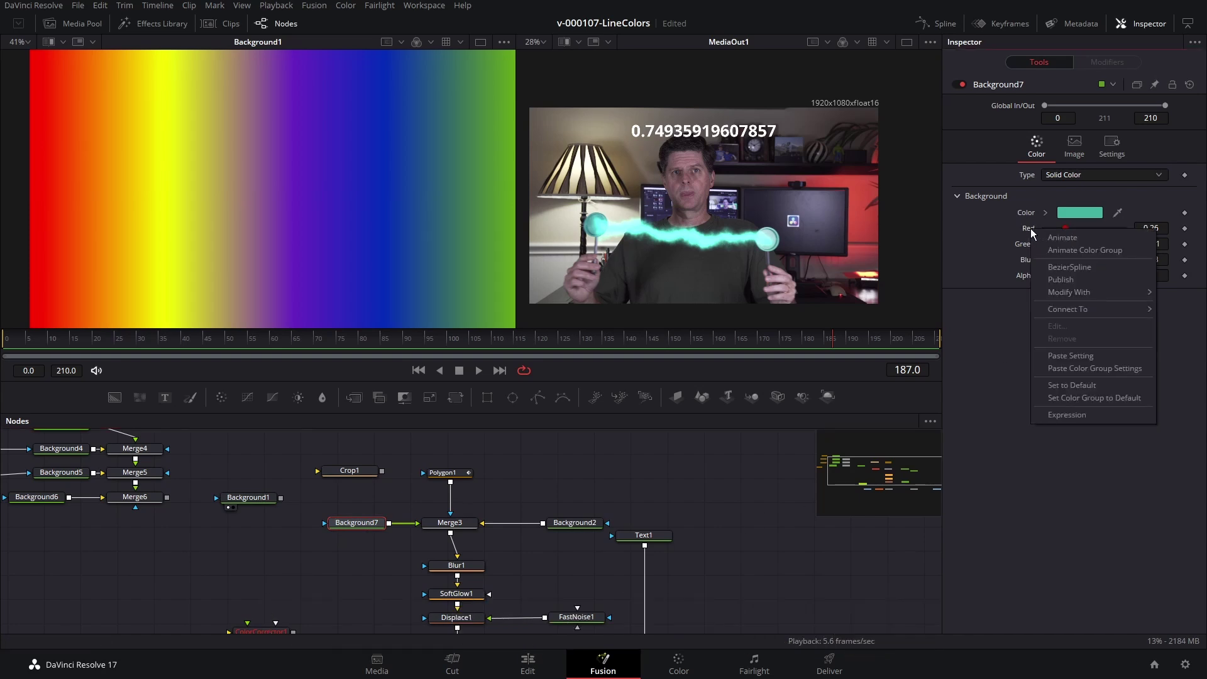
mouse_move(1065, 292)
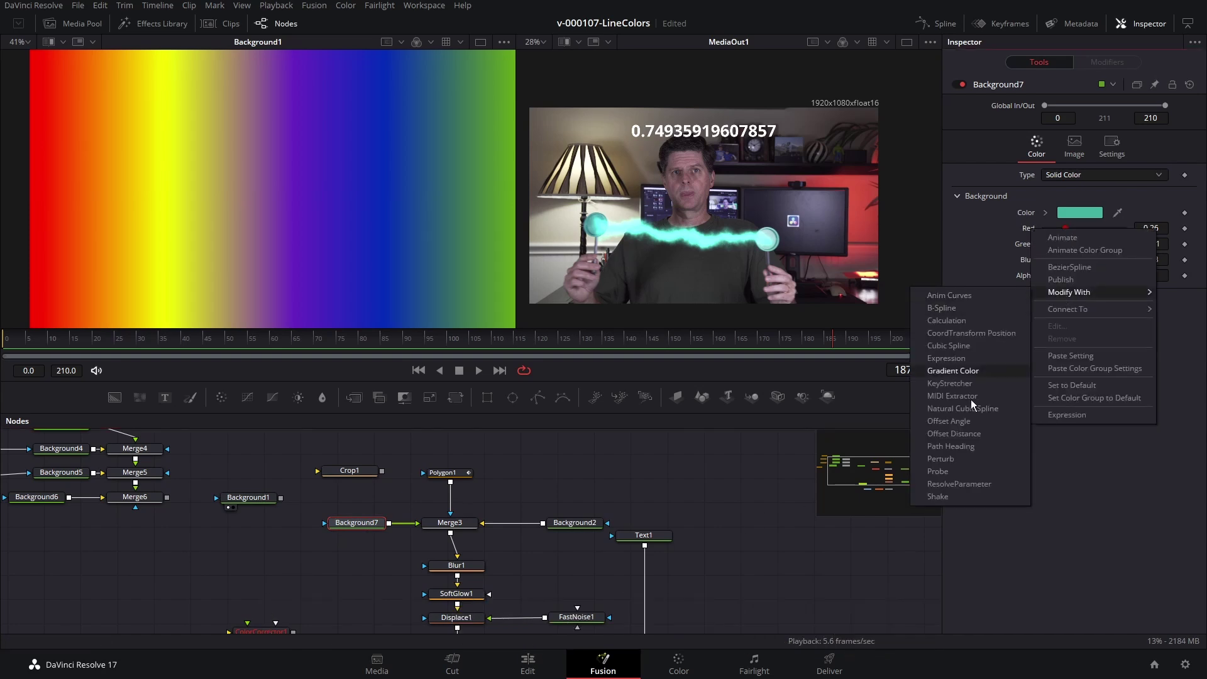
click(971, 472)
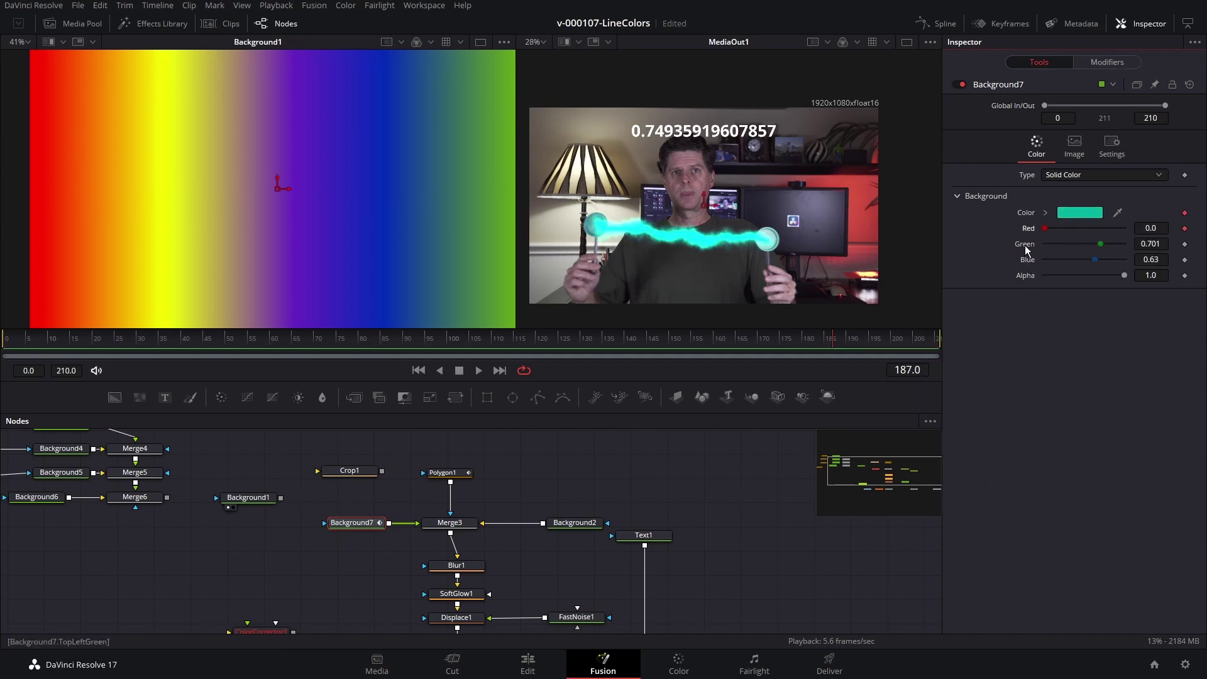
right_click(1026, 250)
mouse_move(1068, 307)
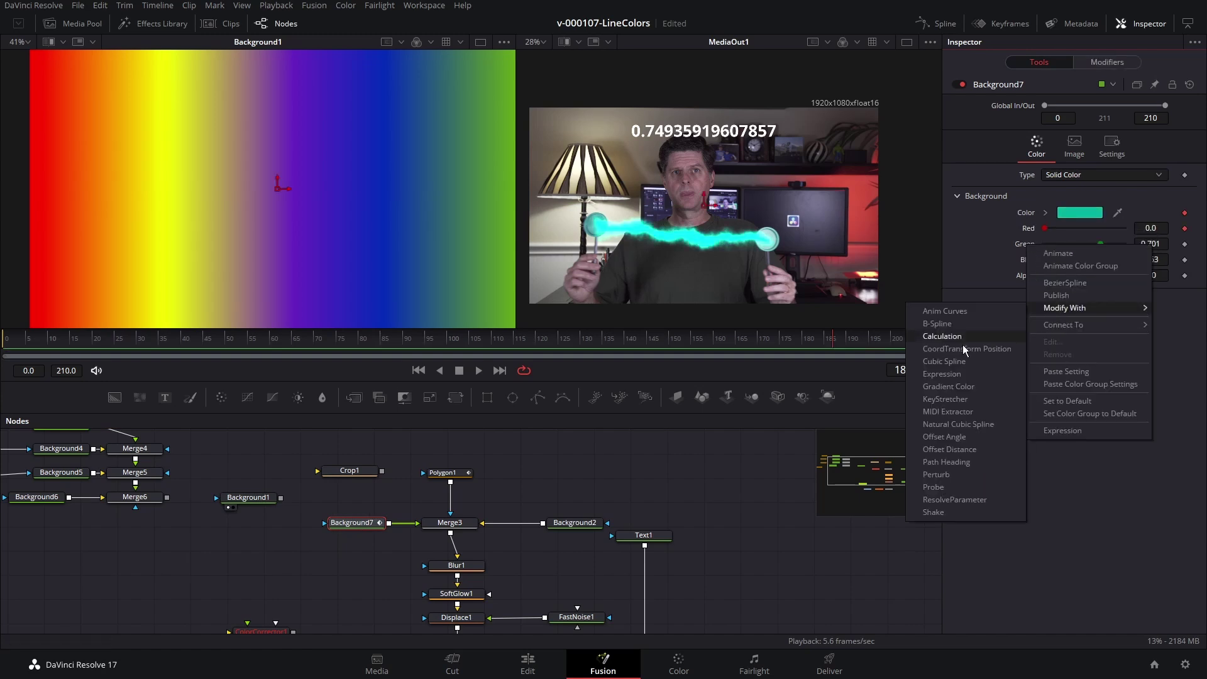
click(968, 487)
right_click(1028, 266)
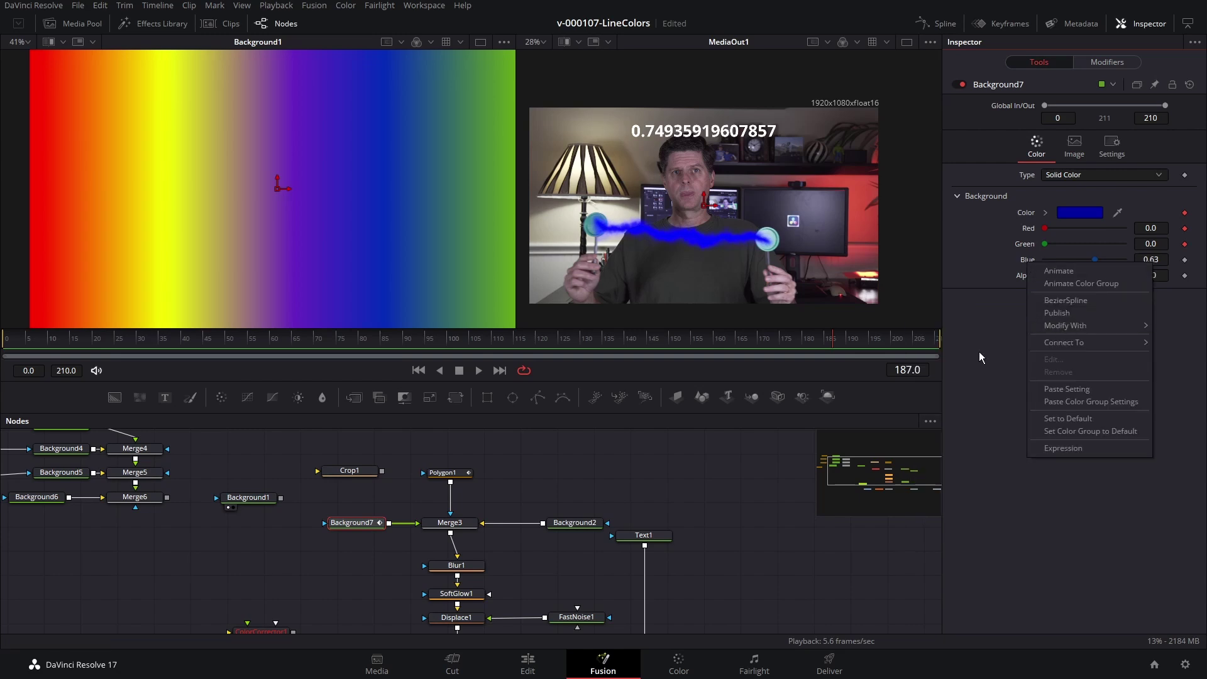
click(1067, 298)
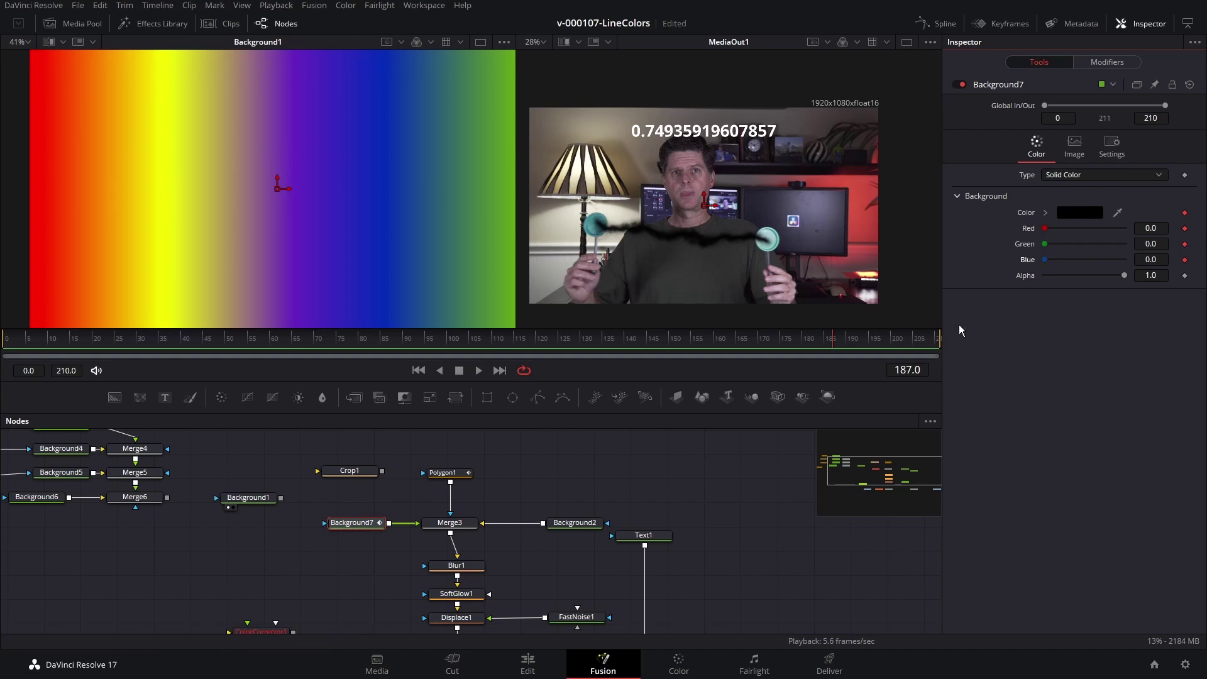
Set Background1 as the image to probe for Background7's Probe1, Probe2 and Probe3 modifiers.
click(1107, 63)
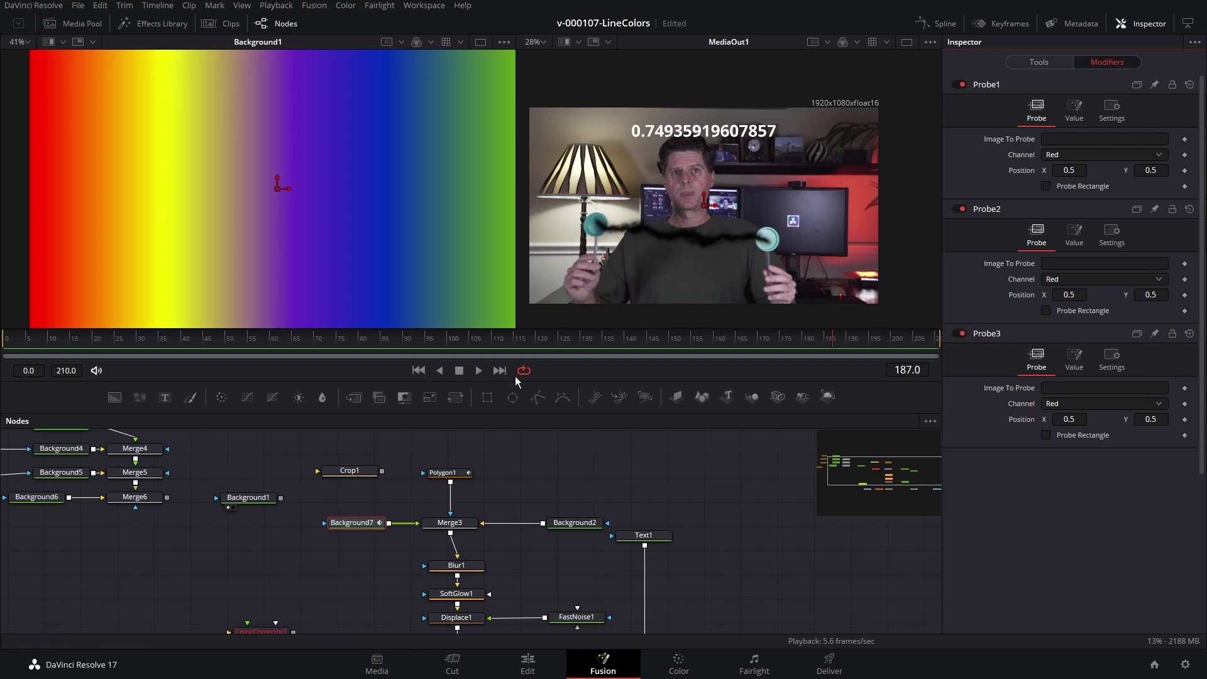
click(246, 499)
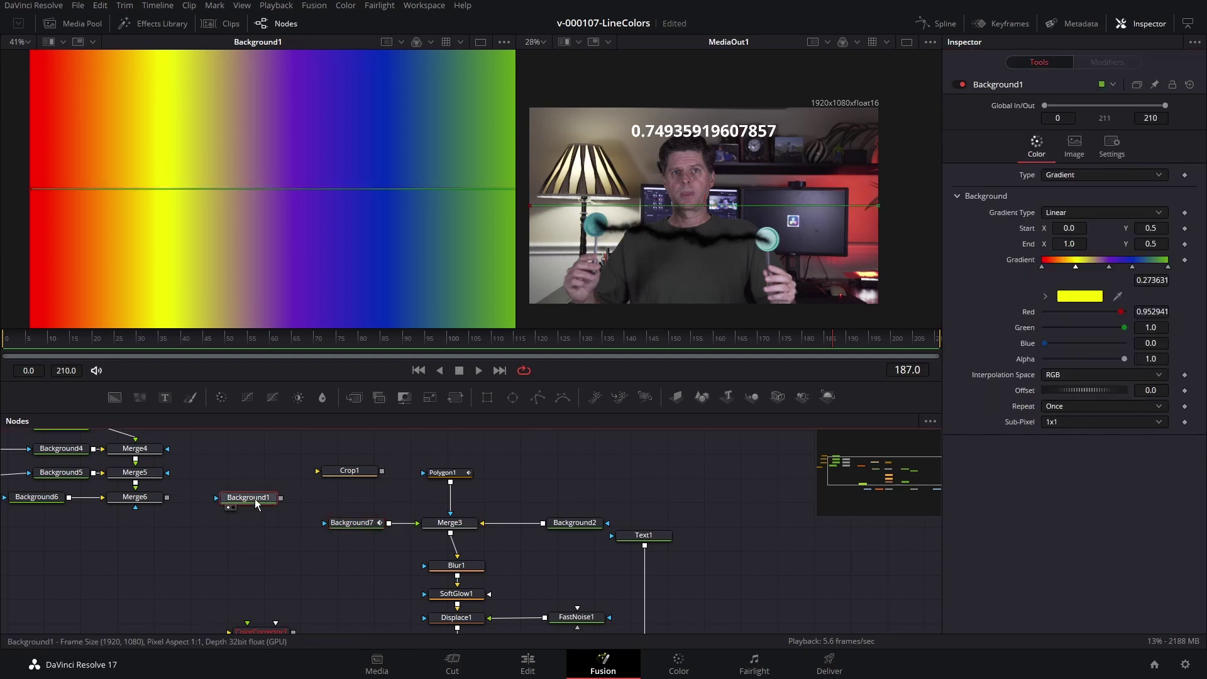
click(359, 525)
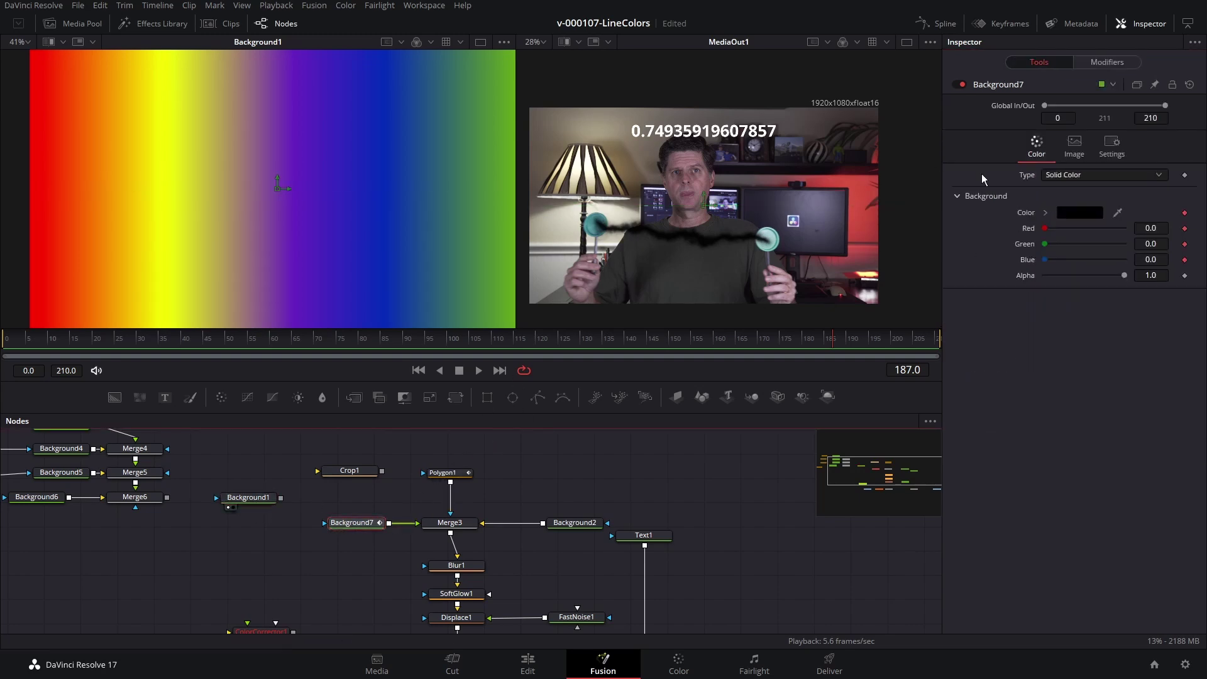
click(1108, 63)
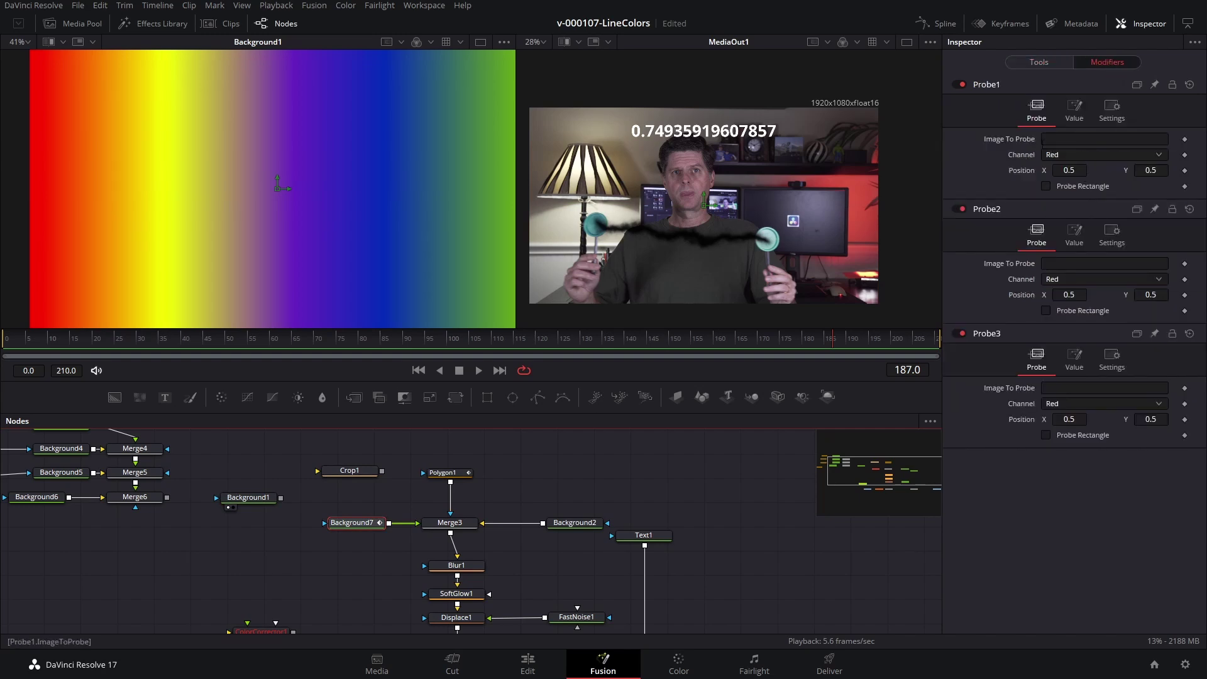
click(1059, 137)
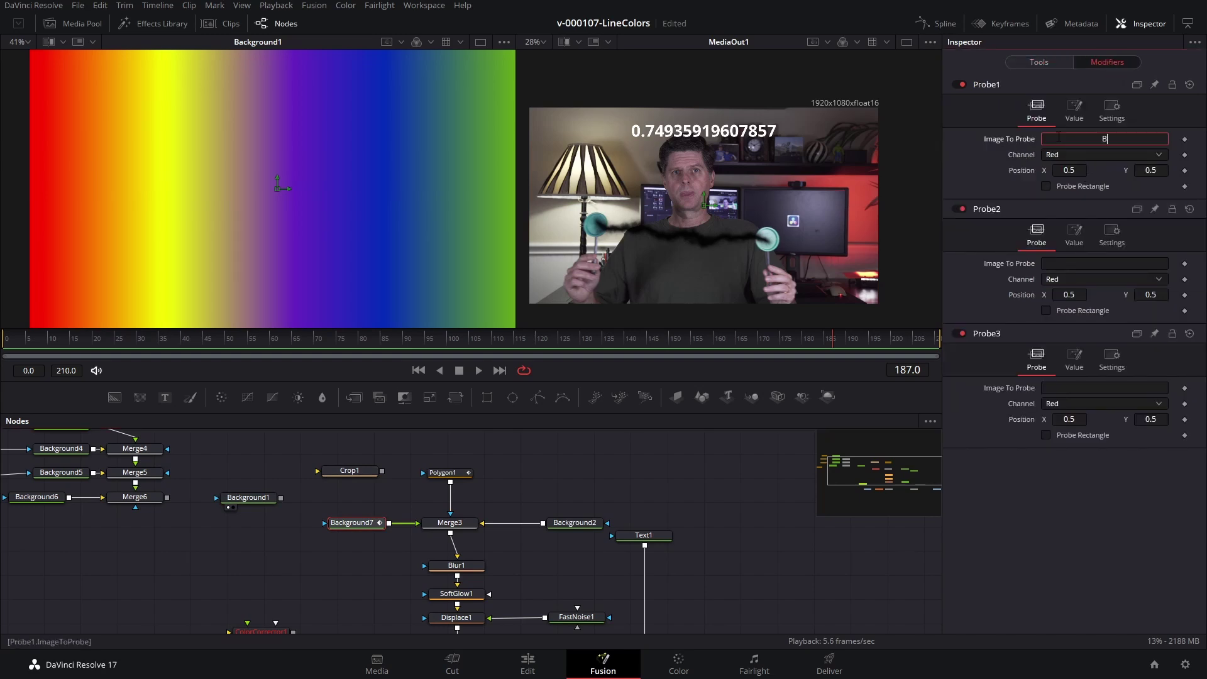
text(Background1)
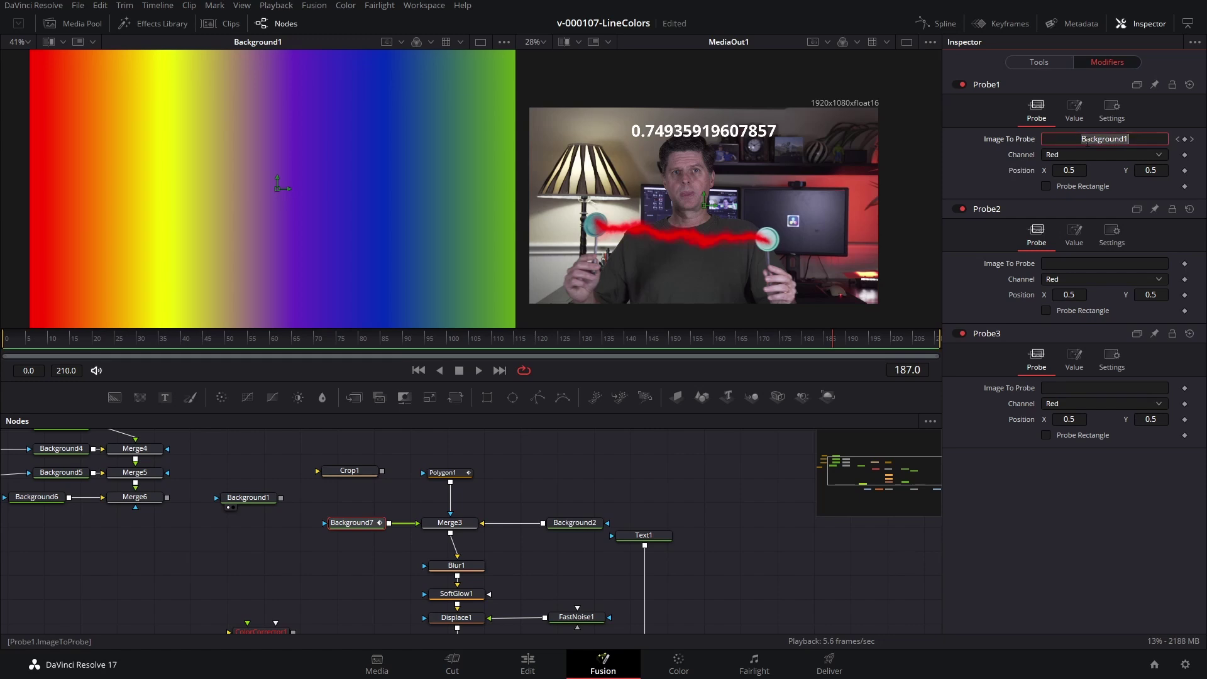
click(1088, 260)
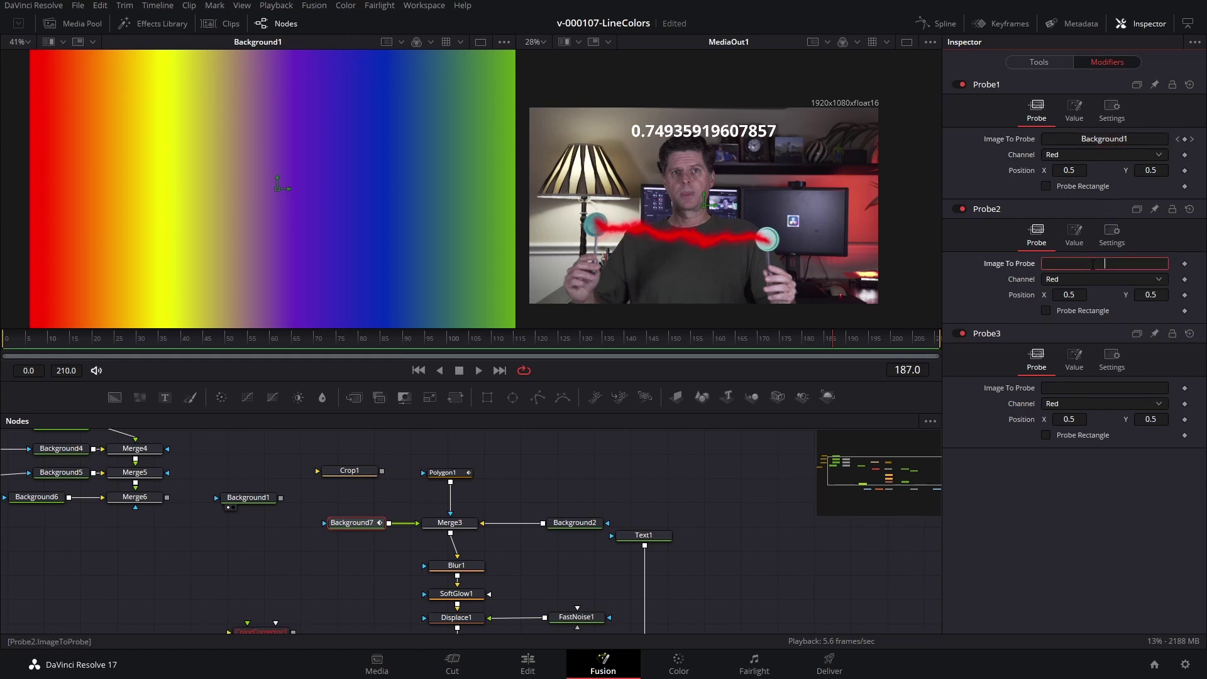
text(Background1)
click(1081, 388)
text(Background1)
click(986, 309)
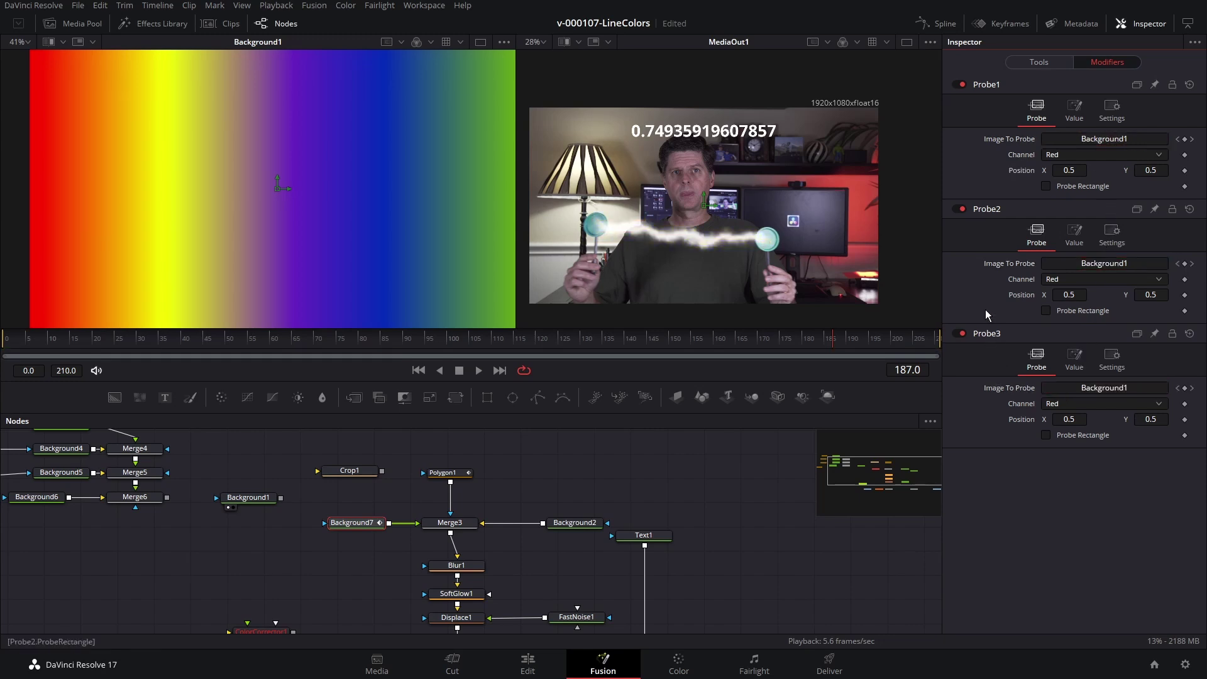
Move Probe1's position to about X 0.287, Y 0.449, and set Probe2's channel to Green and Probe3's channel to Blue.
drag(1071, 169, 1059, 168)
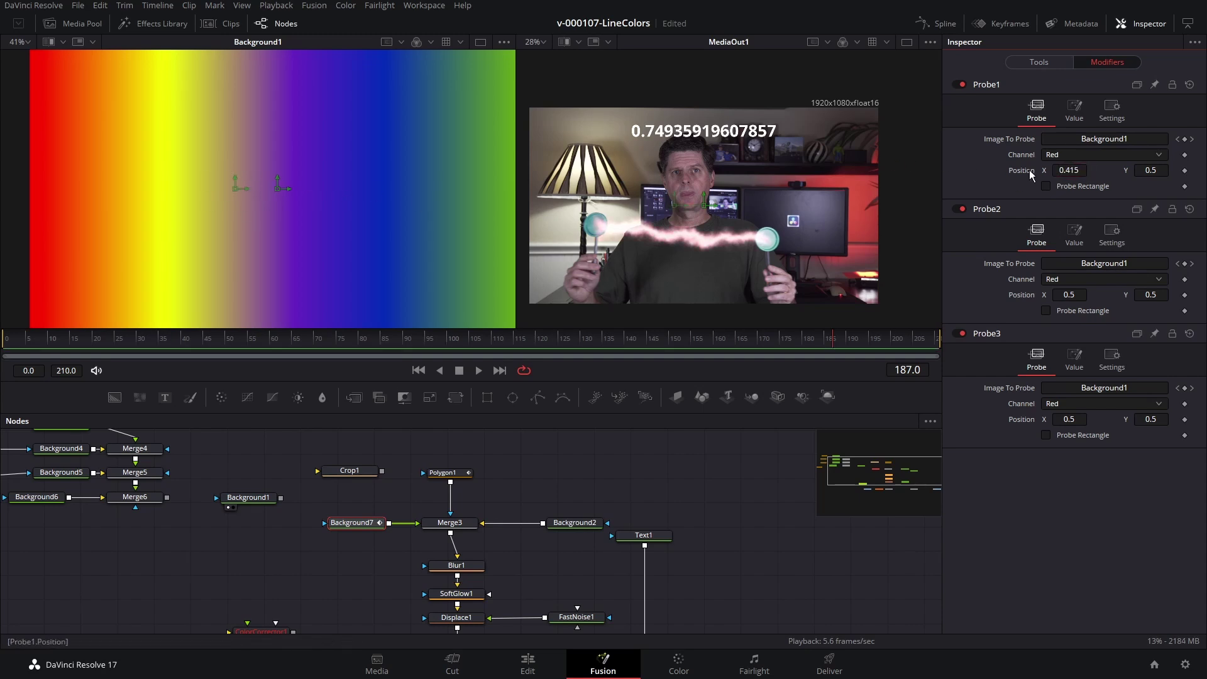
drag(246, 180, 183, 194)
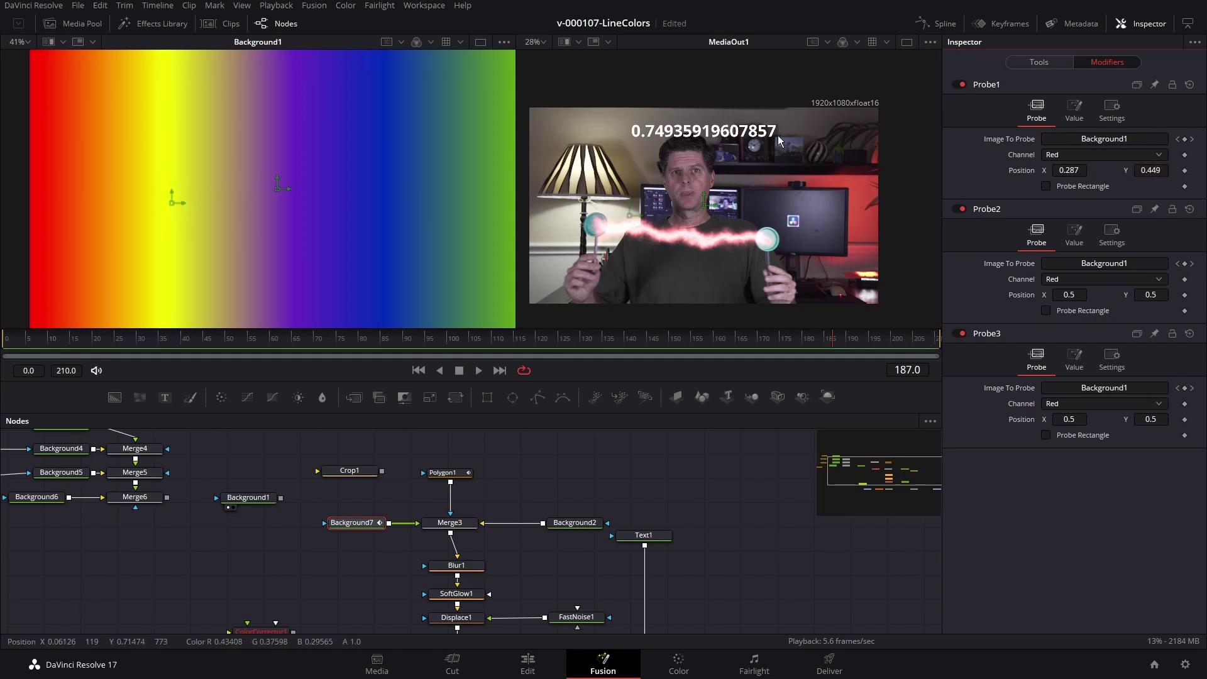
click(1069, 155)
click(1068, 154)
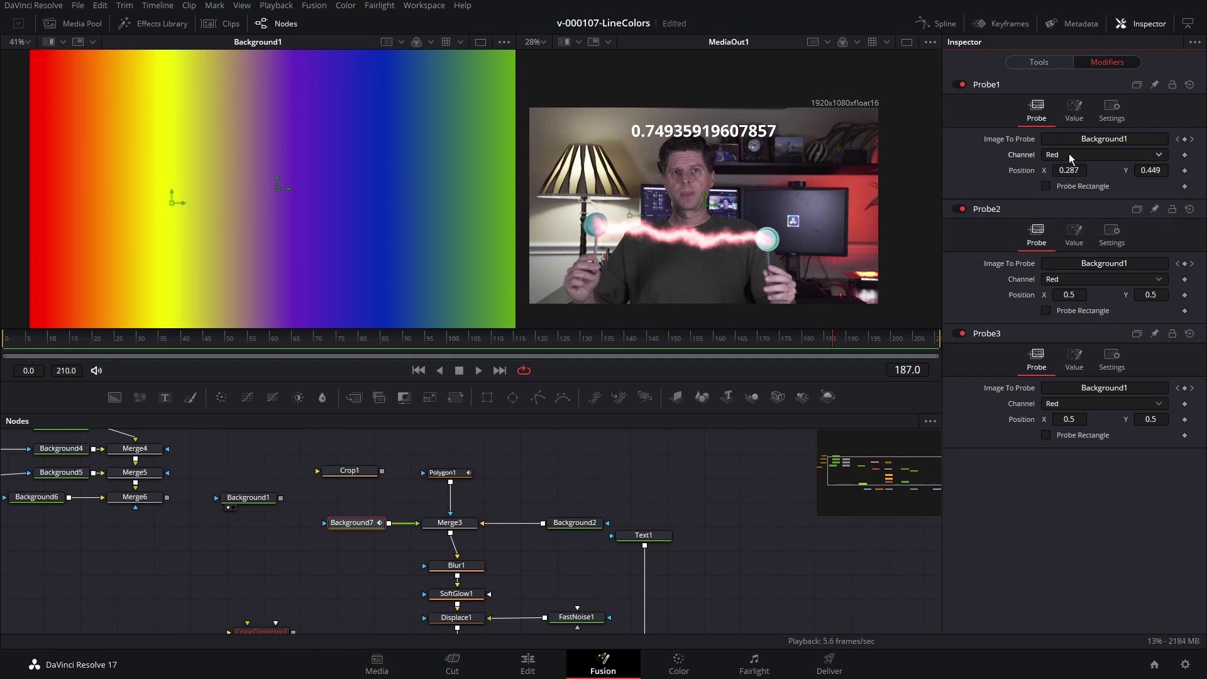
click(1061, 279)
click(1056, 309)
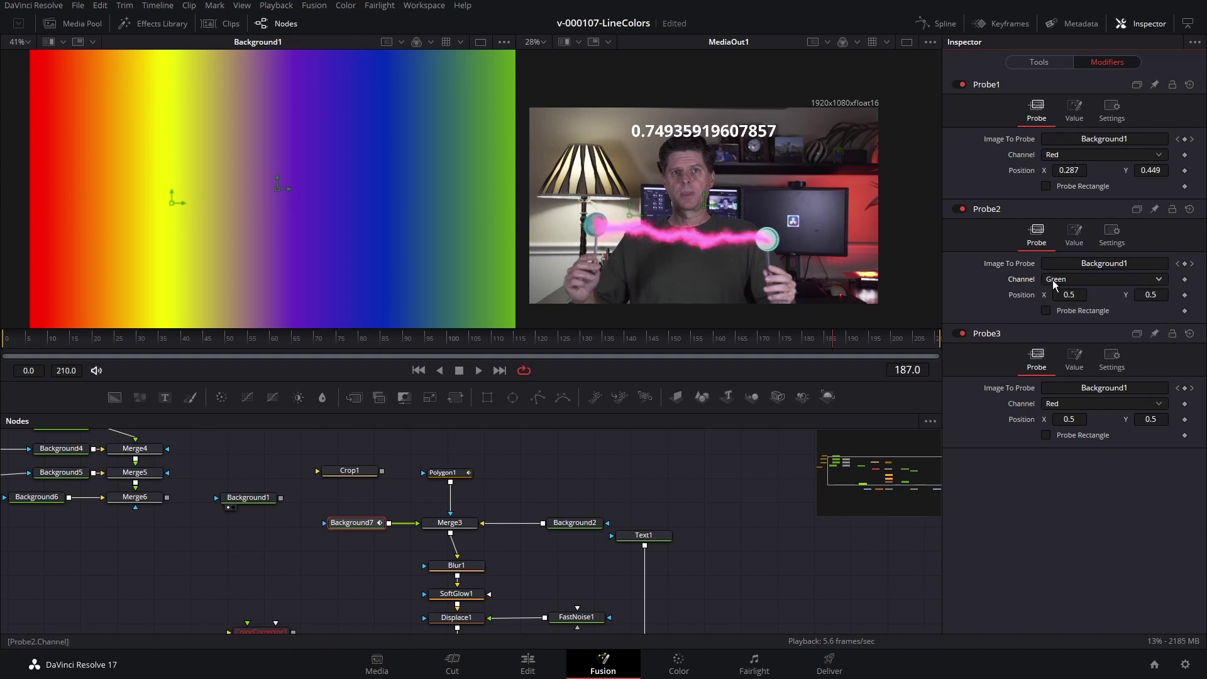
click(1073, 402)
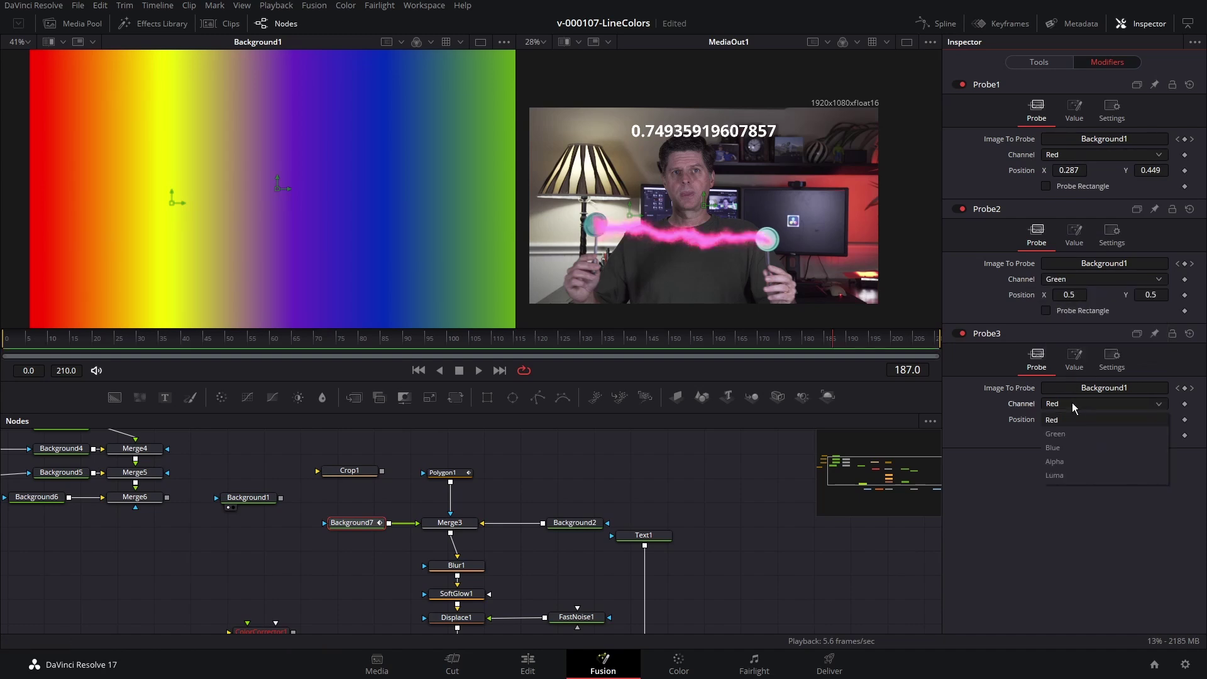
click(1070, 444)
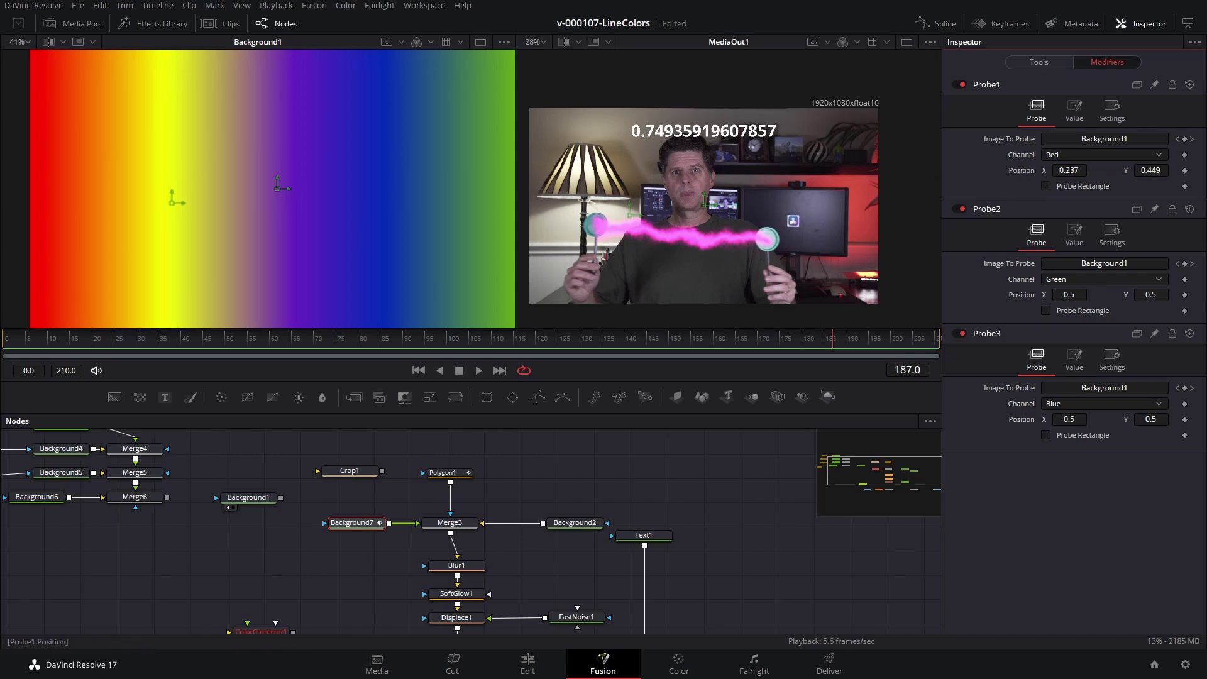
Try separate X positions for the probes: about 0.118 for Probe1, 0.593 for Probe2 and 0.419 for Probe3.
drag(1068, 170, 1043, 171)
mouse_move(1068, 295)
mouse_down()
mouse_move(1056, 294)
mouse_move(1081, 295)
mouse_up()
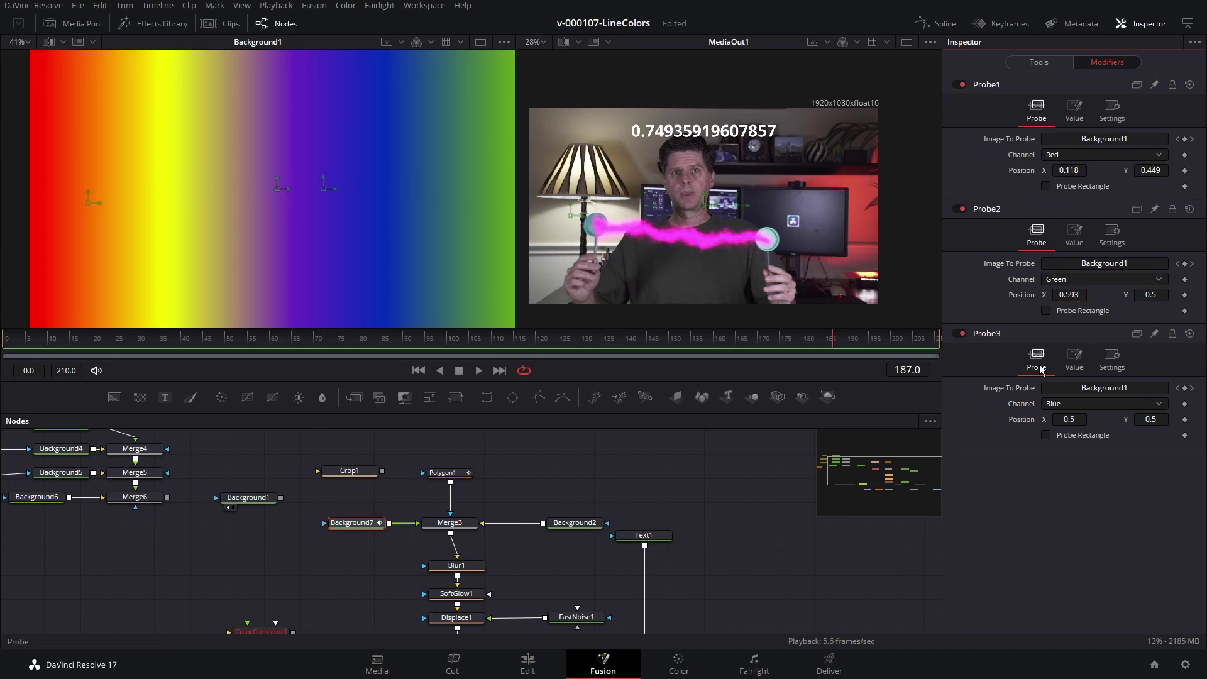
mouse_move(1068, 419)
mouse_down()
mouse_move(1043, 419)
mouse_move(1082, 419)
mouse_up()
Add the expression Point(Polygon1.Distance, 0.449) to Probe1's Position.
right_click(1025, 179)
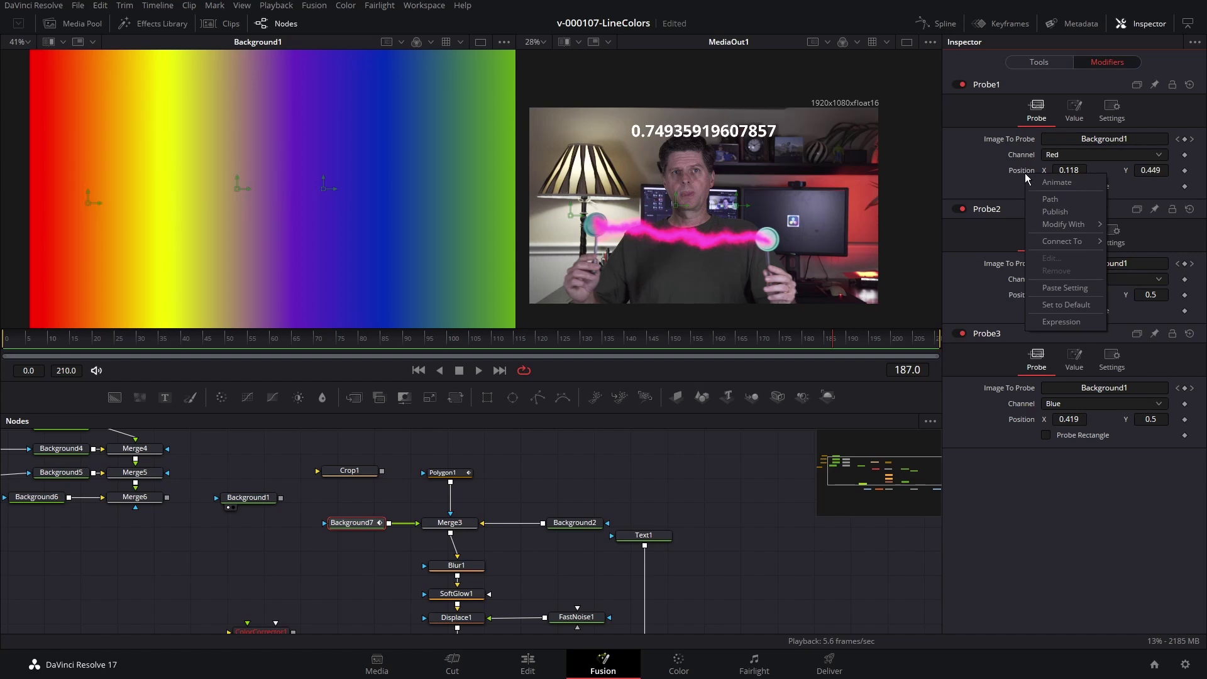
click(1066, 322)
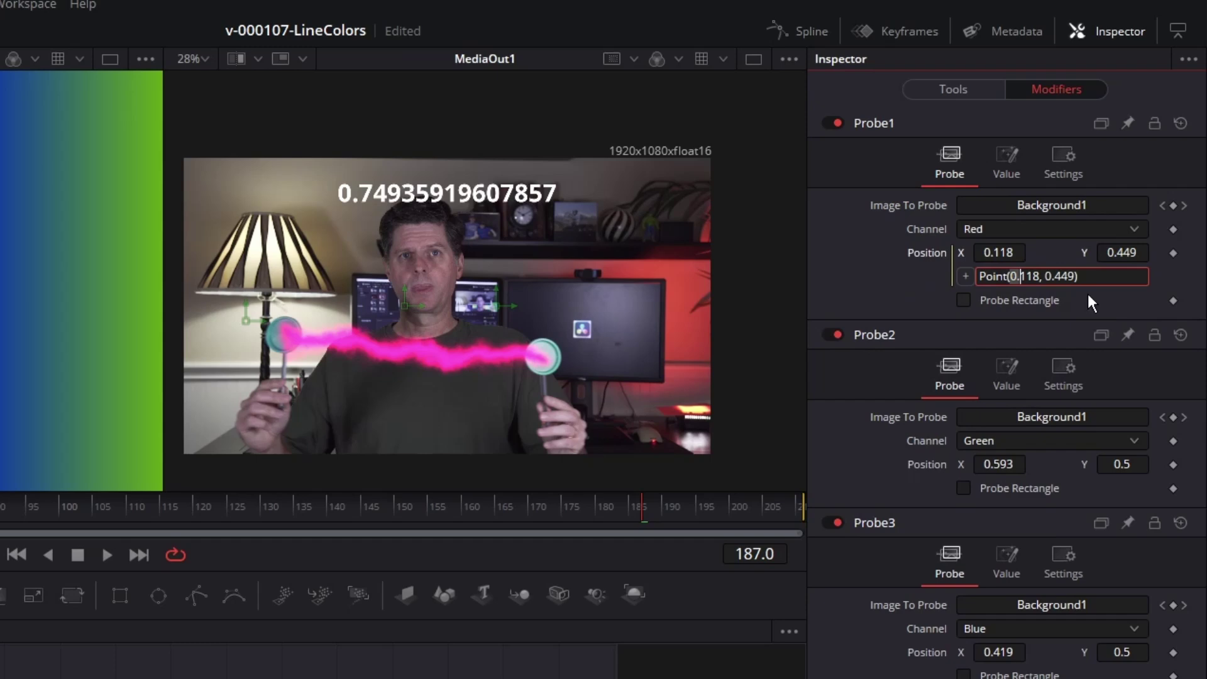
key(shift+Right)
key(shift+Right)
key(shift+Right)
key(shift+Right)
key(shift+Right)
key(BackSpace)
text(Polygon1.Distance)
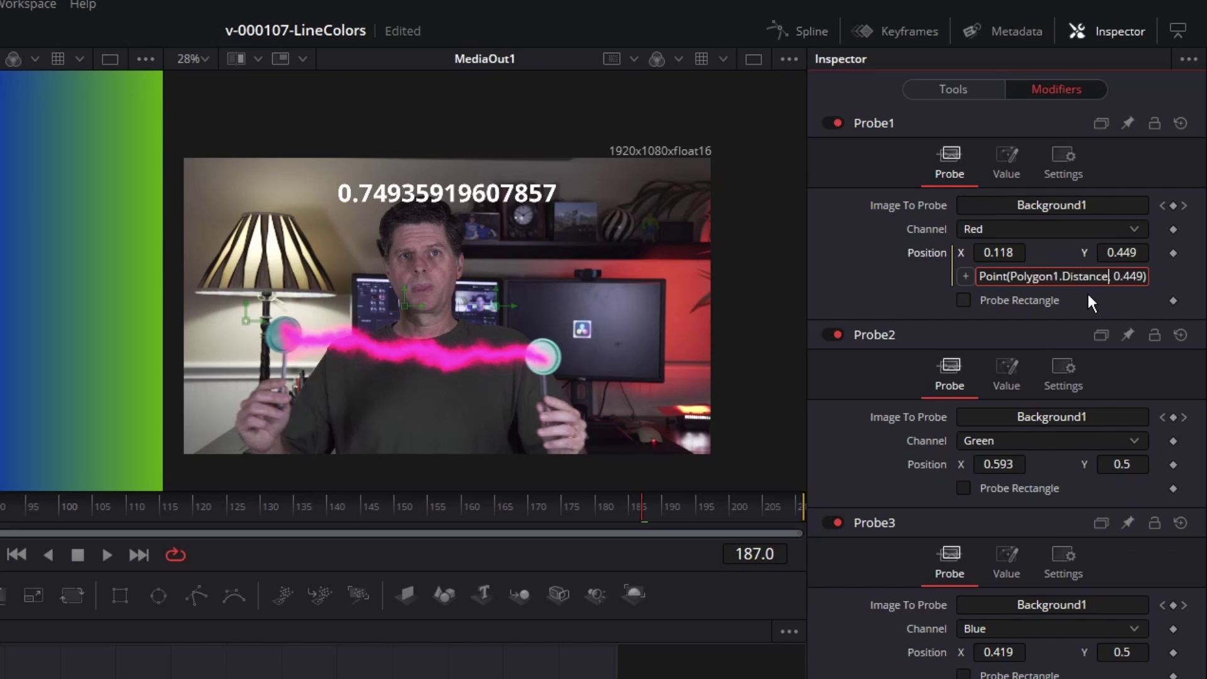
key(Return)
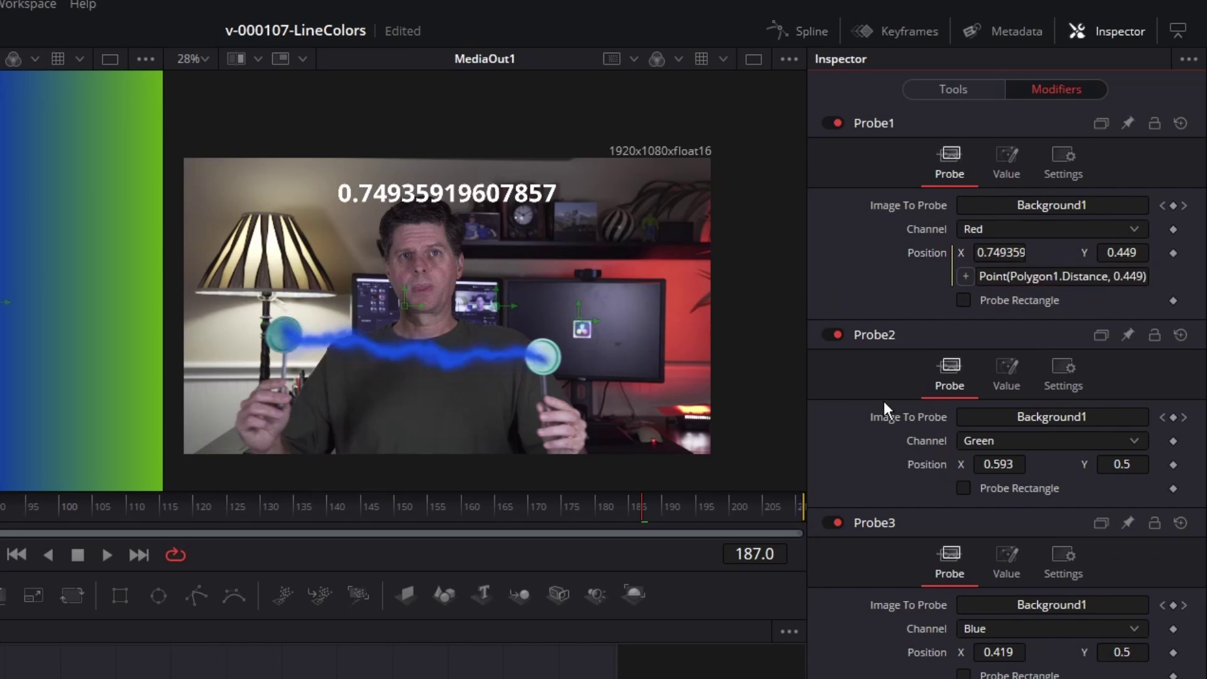
Copy Probe1's position expression, Point(Polygon1.Distance, 0.449), to the Position of Probe2 and Probe3.
click(996, 277)
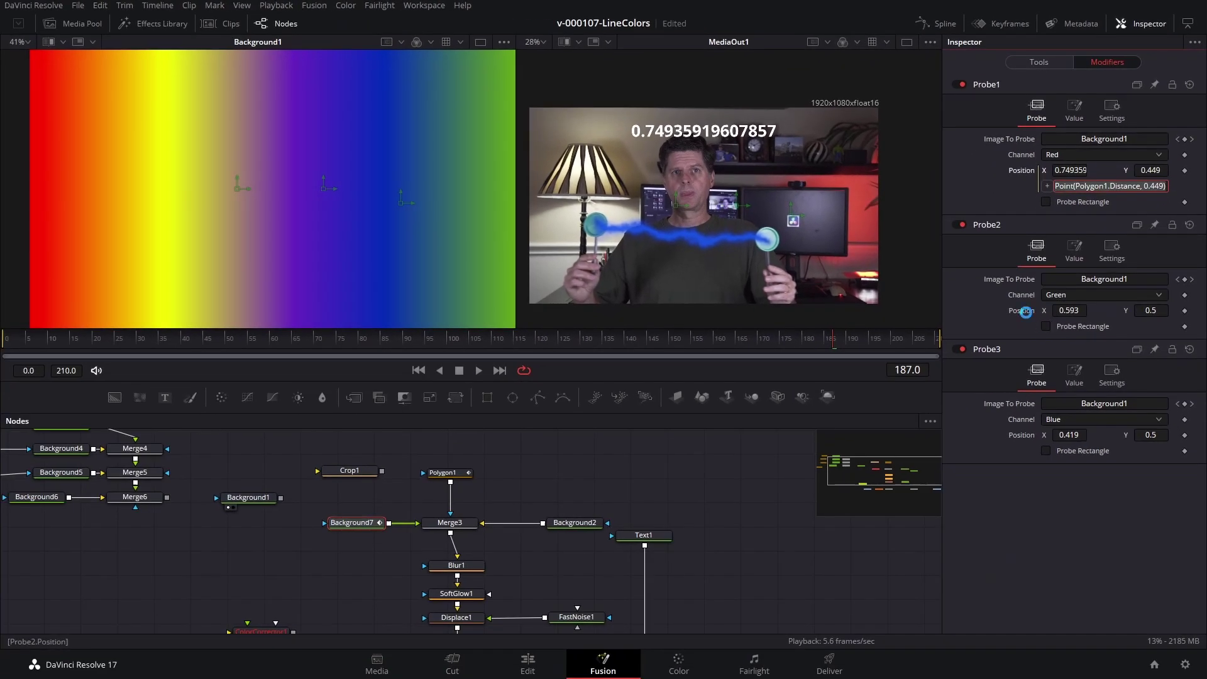
right_click(1026, 312)
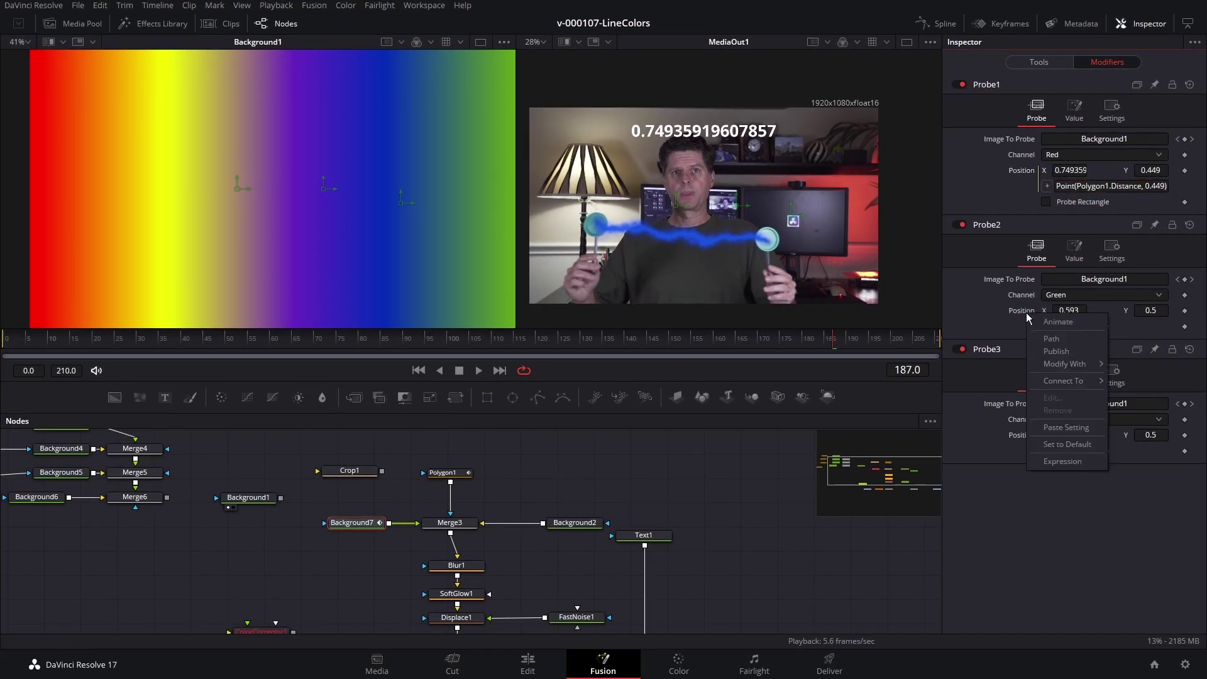
click(1048, 444)
text(Point(Polygon1.Distance, 0.449))
key(Return)
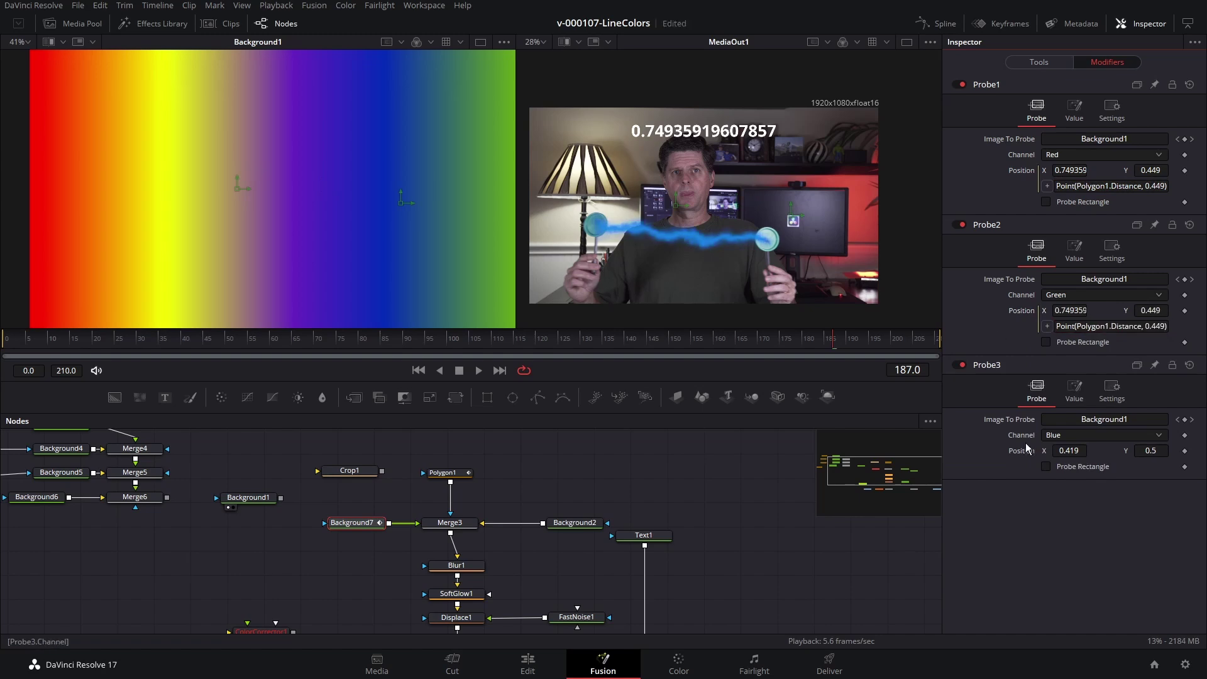
right_click(1026, 455)
click(1056, 599)
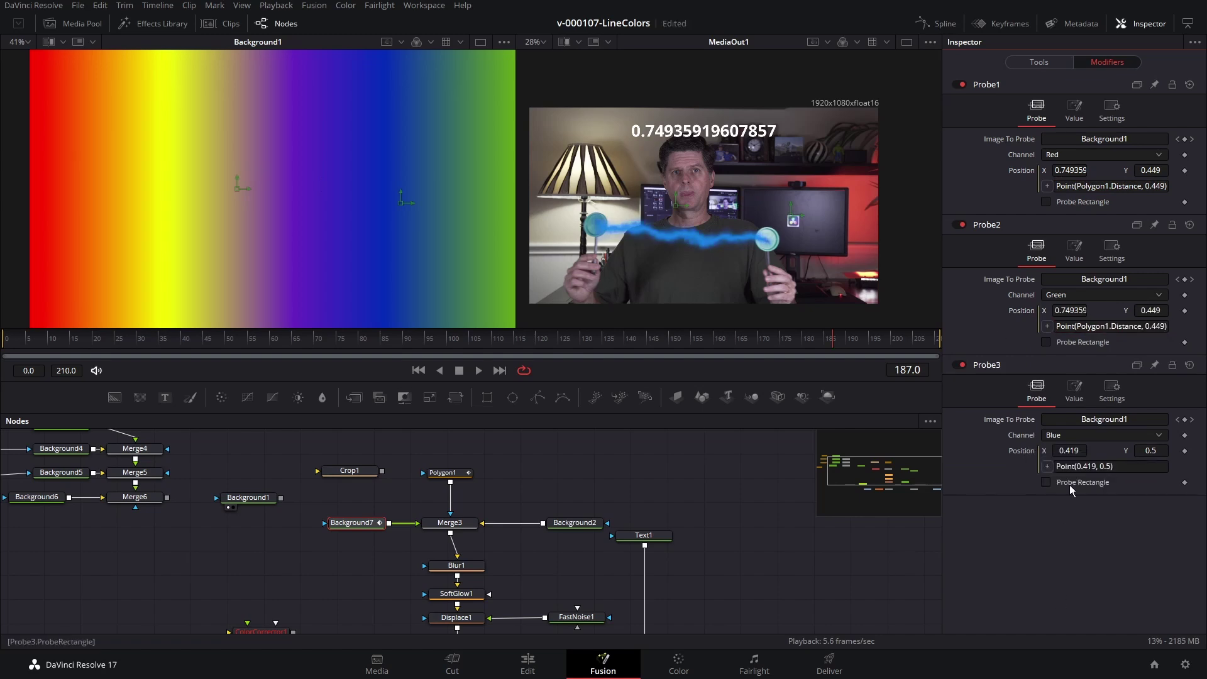
text(Point(Polygon1.Distance, 0.449))
key(Return)
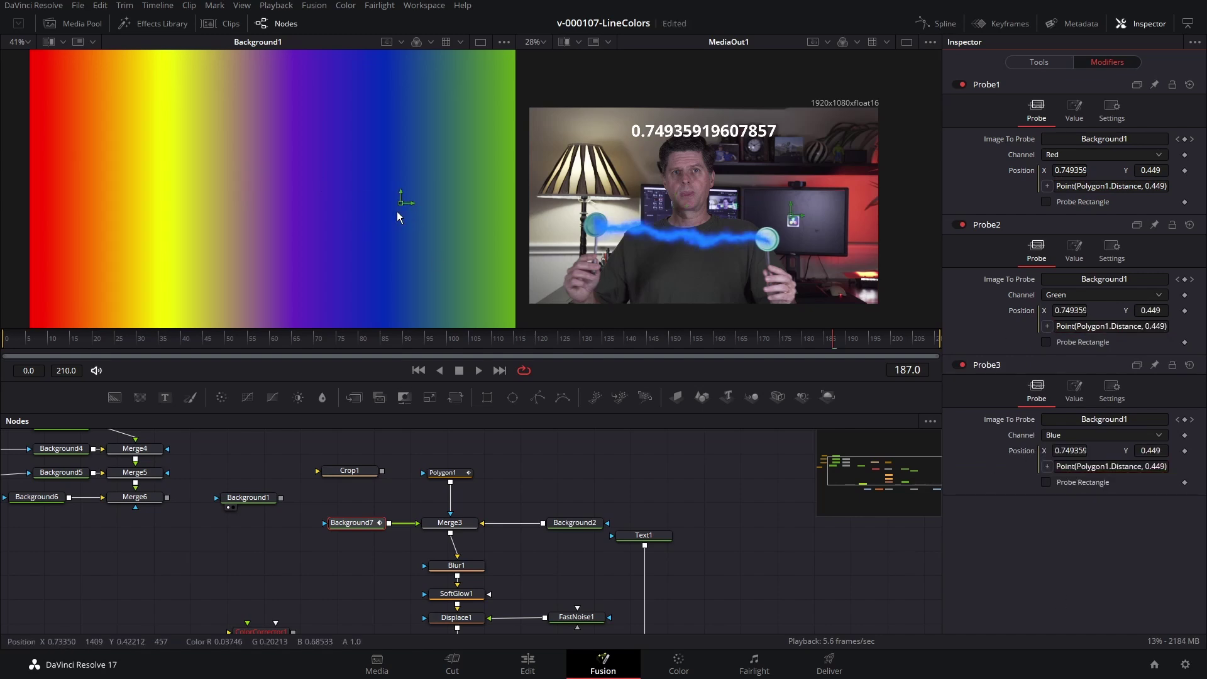
Scrub from frame 165 to 171 and play to frame 195 to check the beam colour against the probe's position on the gradient.
click(328, 341)
click(737, 339)
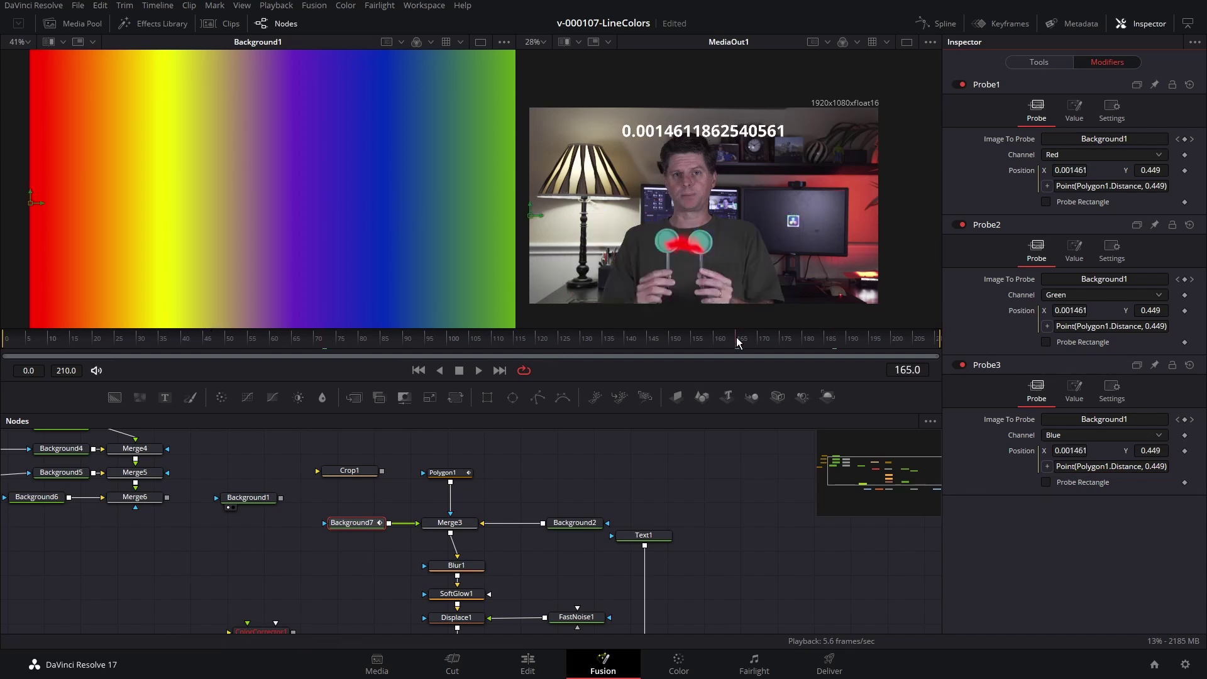
drag(733, 341, 765, 341)
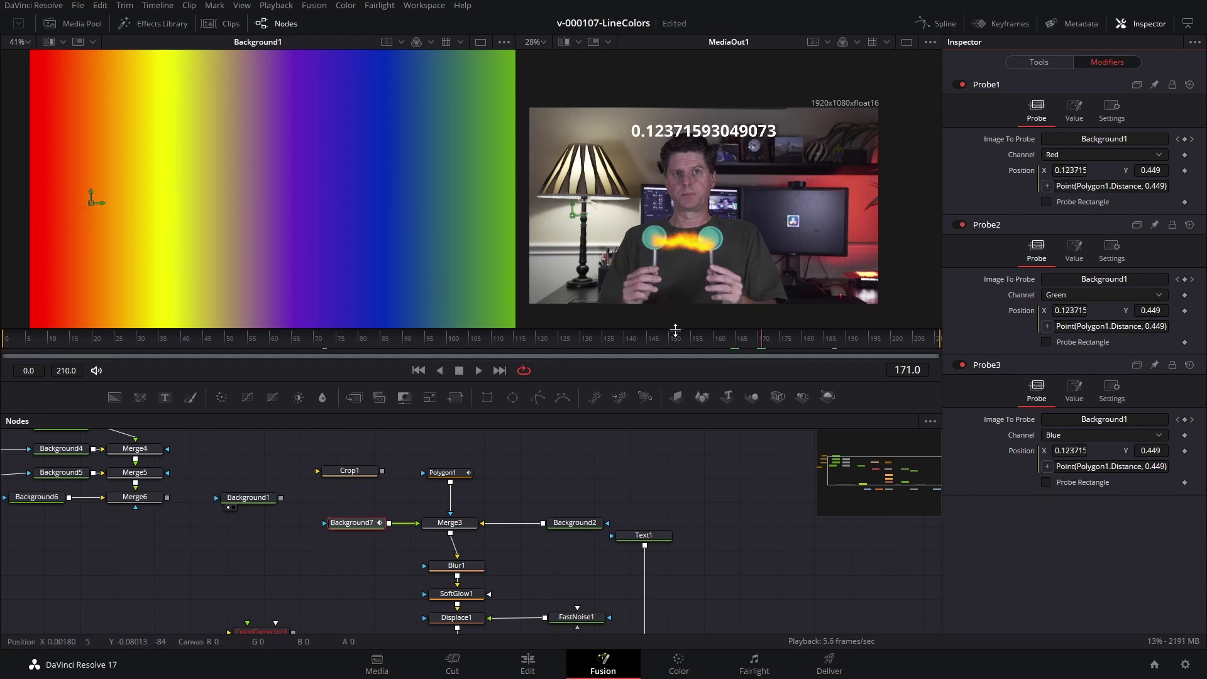
key(space)
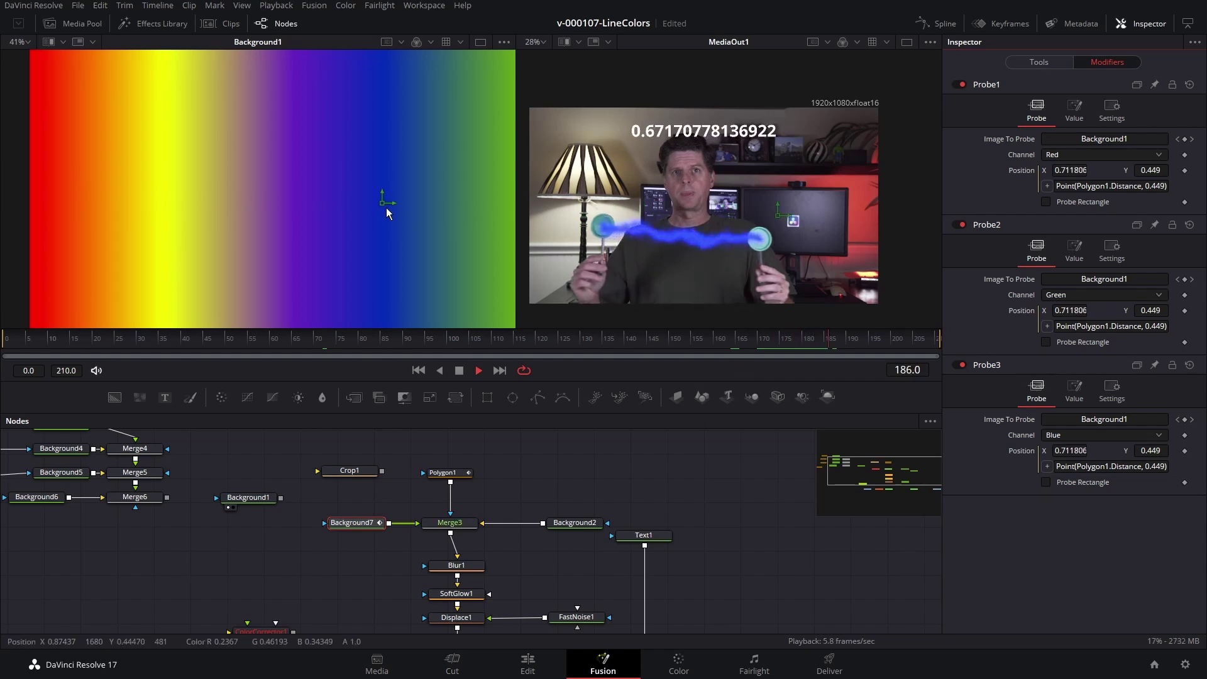
key(space)
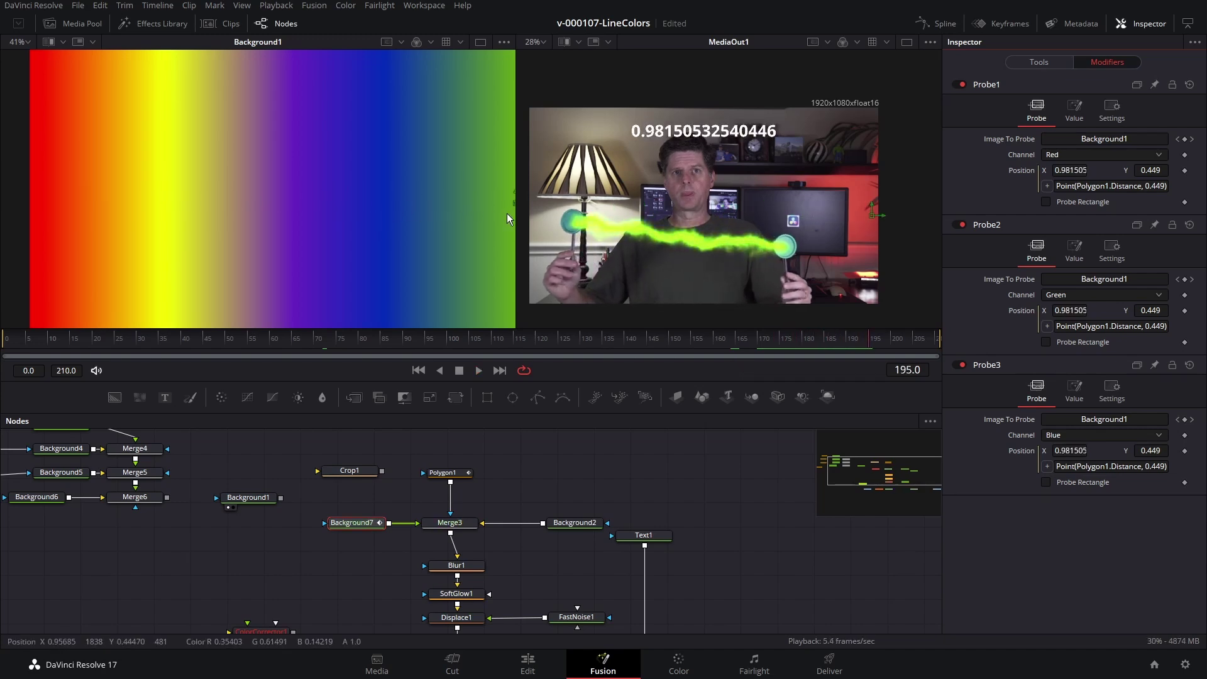
Scrub back to frame 71 and play from there to compare Background7's Red, Green and Blue values with the moving probe.
click(723, 342)
drag(723, 341, 685, 339)
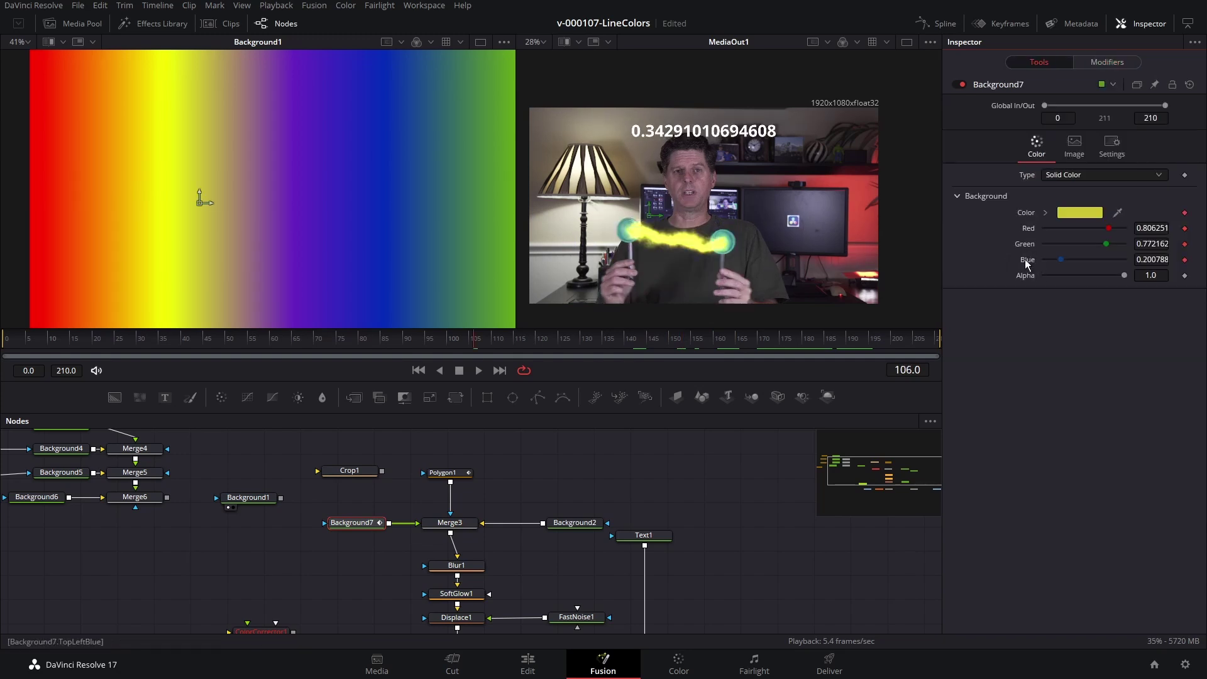
drag(406, 342, 296, 342)
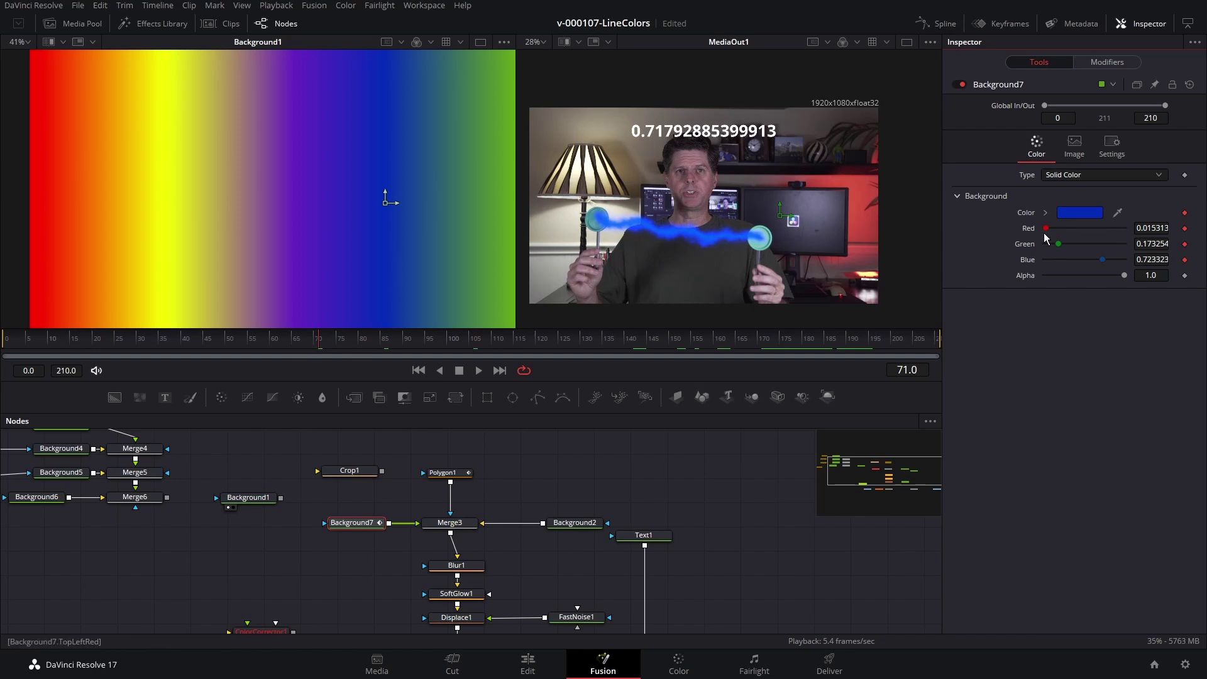
key(space)
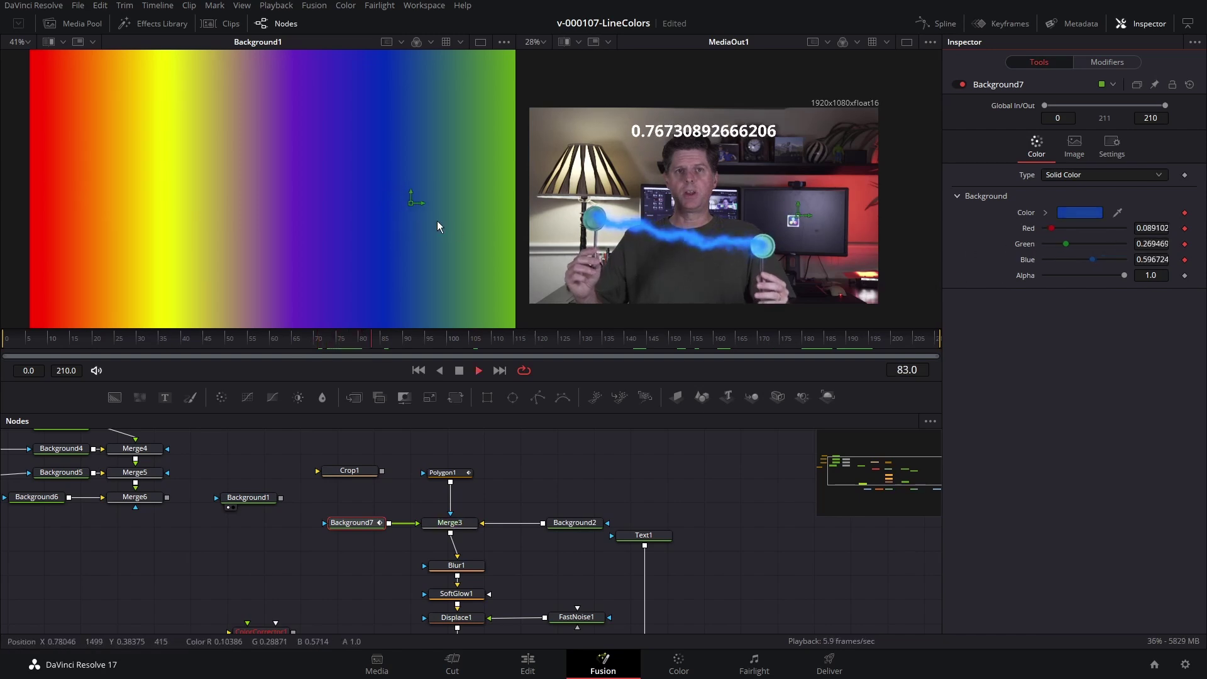